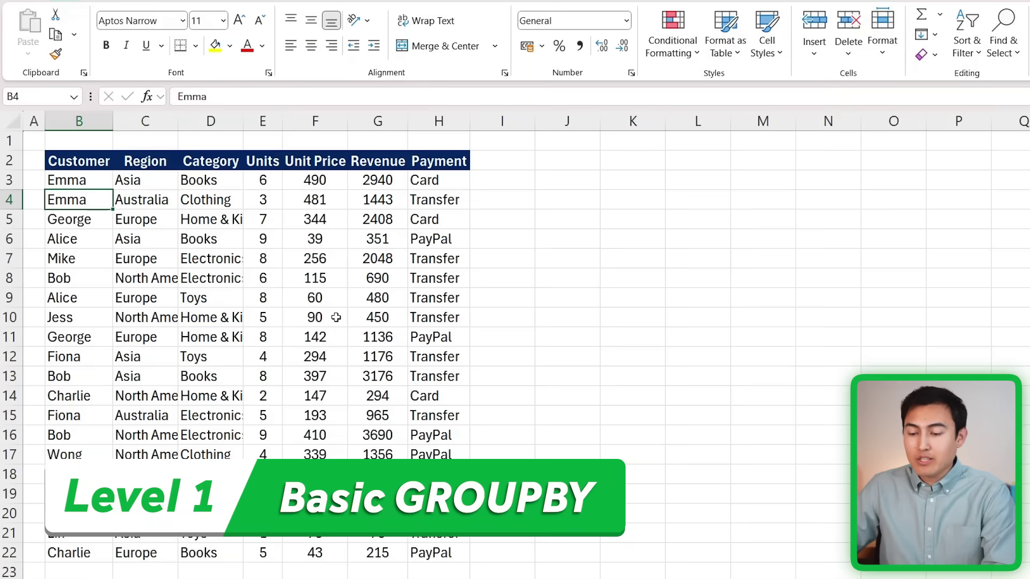
Start a GROUPBY formula in J3 with the Category range D3:D22 as the row field.
key(Right)
key(Right)
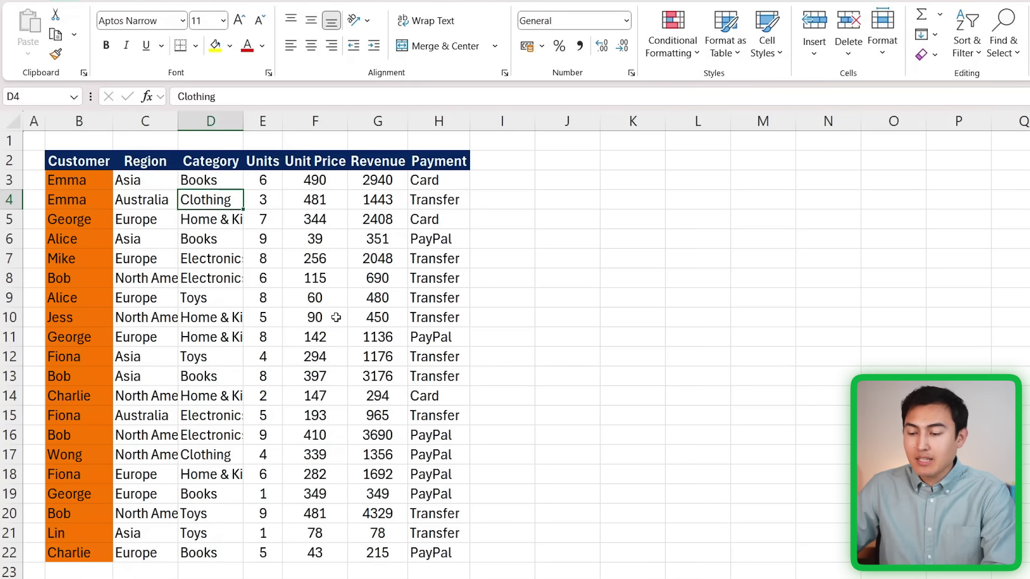
key(Right)
key(Right)
key(Right)
key(Right)
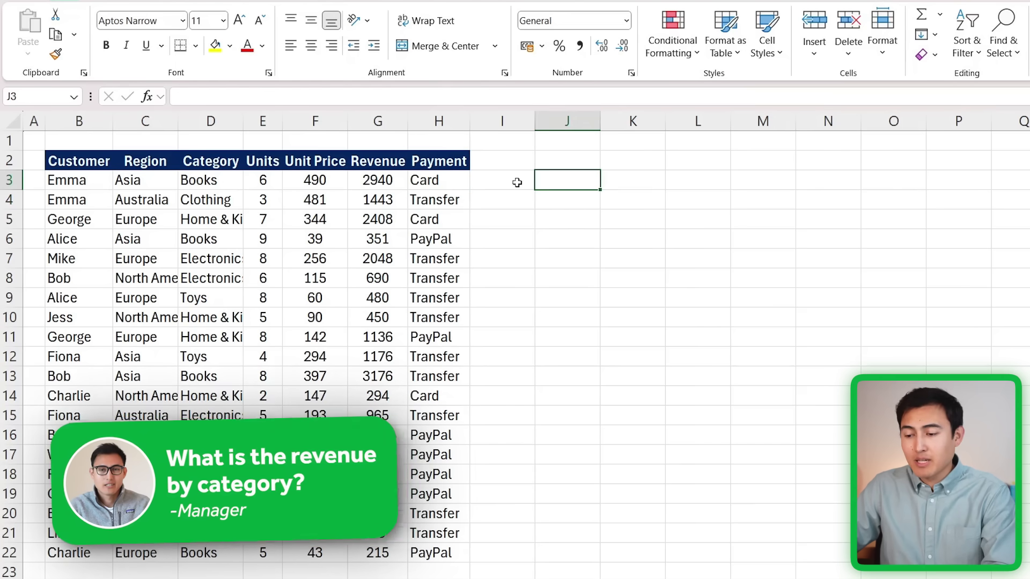
click(382, 198)
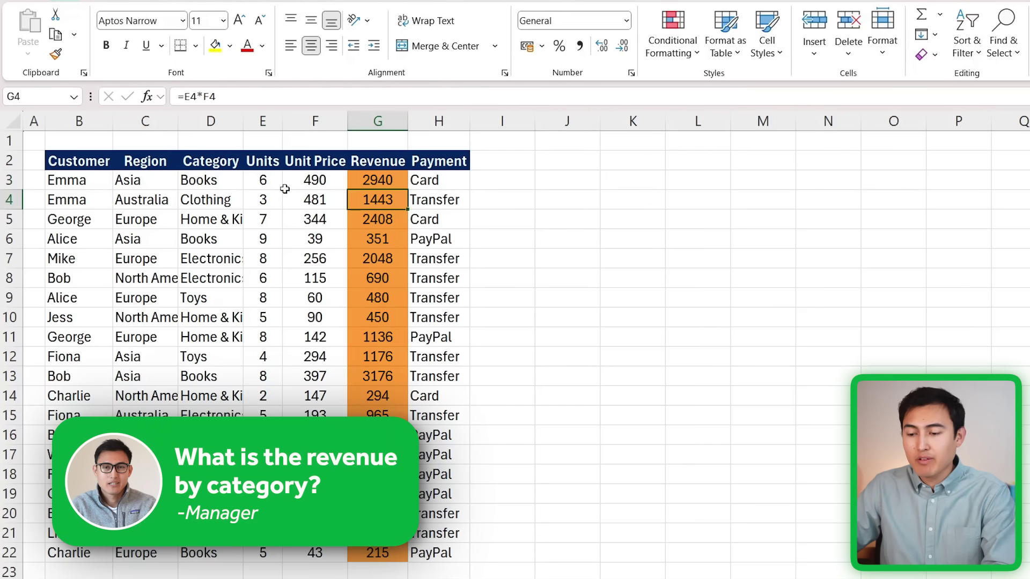
click(233, 194)
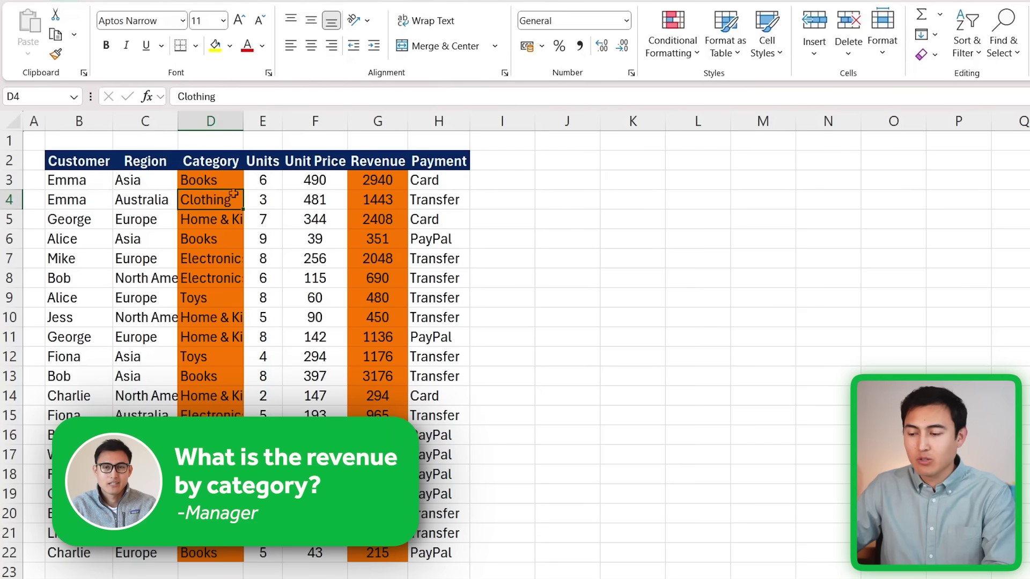
key(Right)
key(Right)
key(Right)
key(Right)
key(Right)
key(Right)
key(Up)
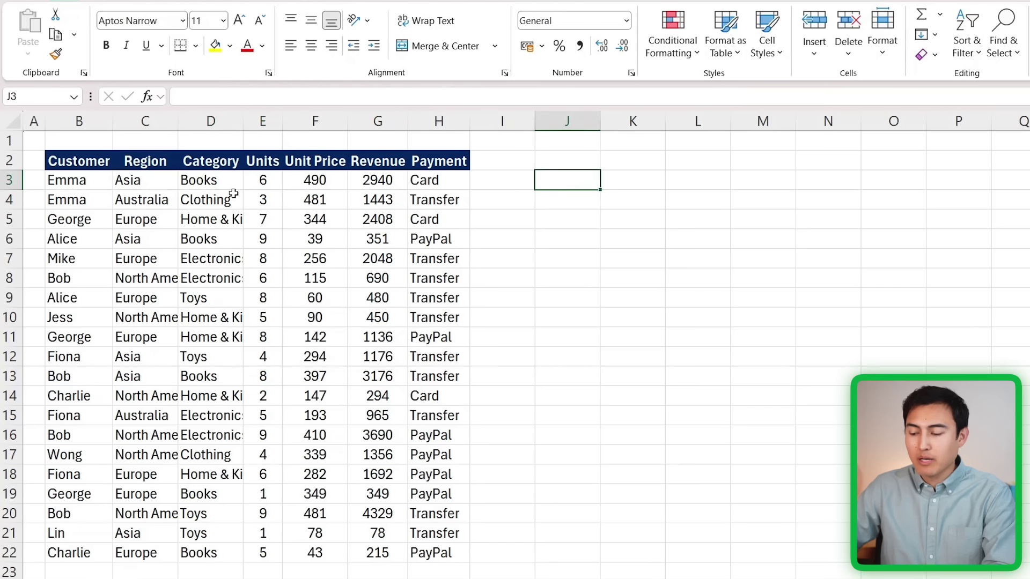
text(=group)
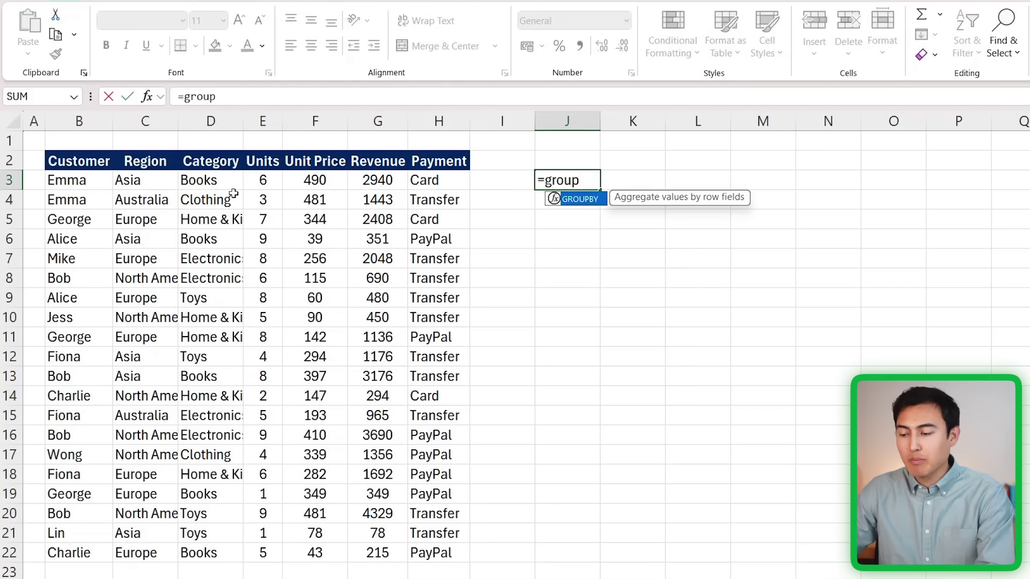
key(Tab)
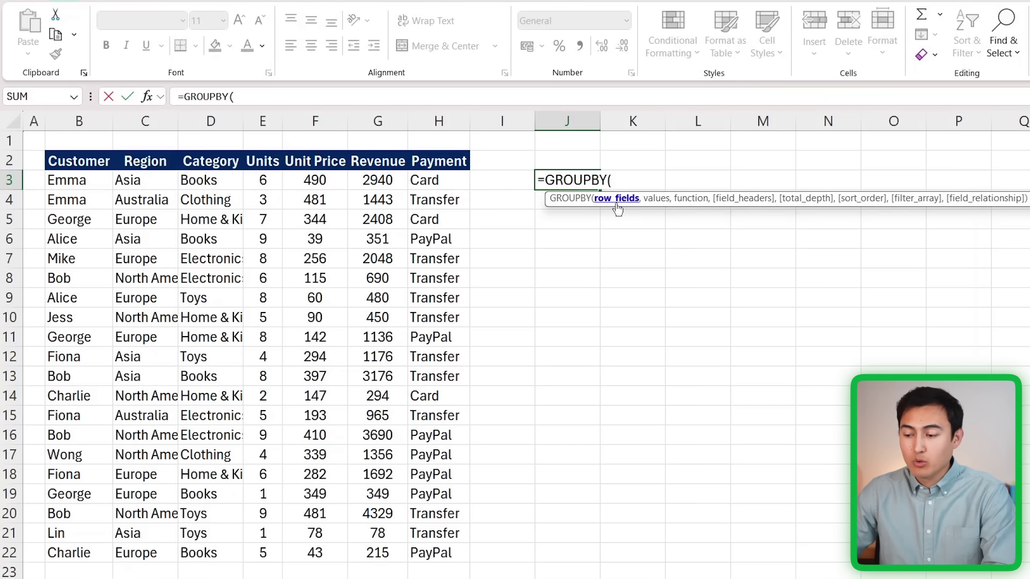
click(195, 192)
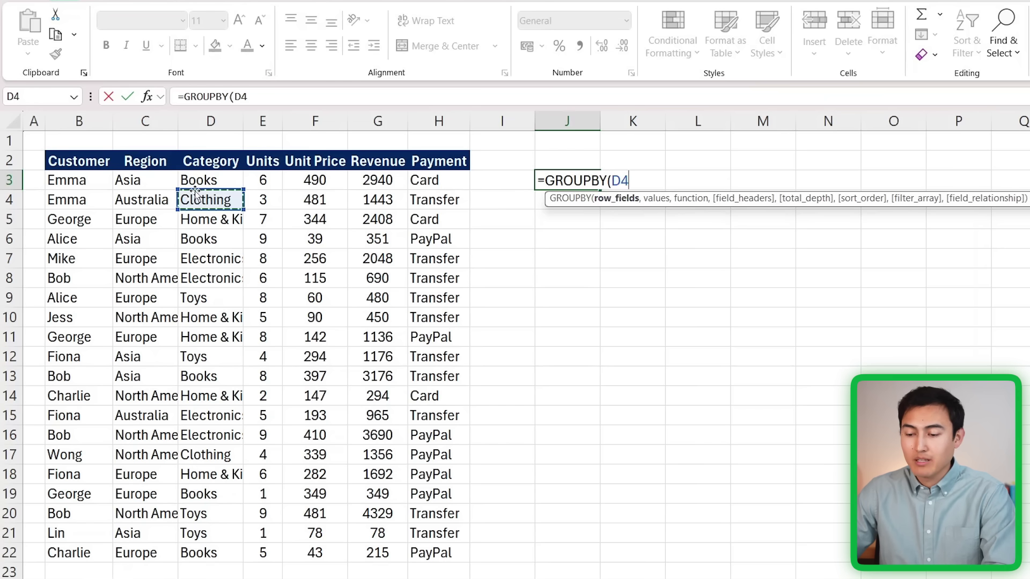
click(196, 188)
key(ctrl+shift+Down)
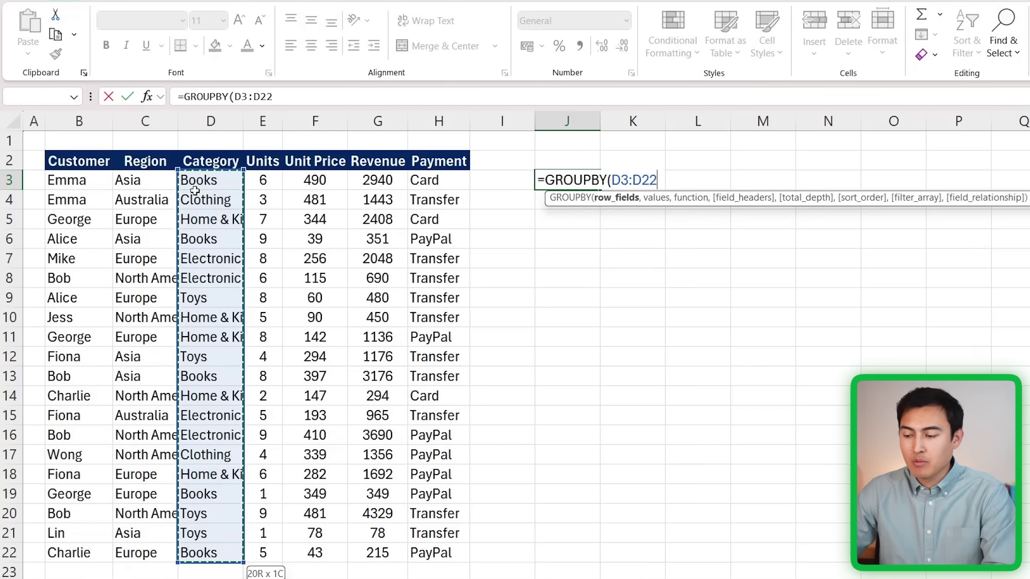
Add Revenue G3:G22 as values with SUM to spill category totals summing to 29266.
text(,)
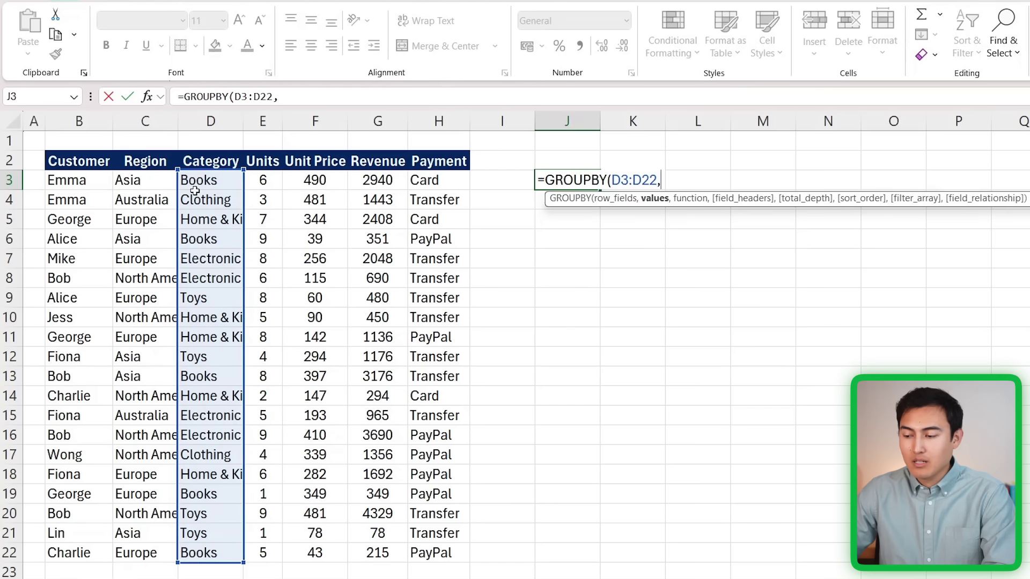
click(385, 183)
key(ctrl+shift+Down)
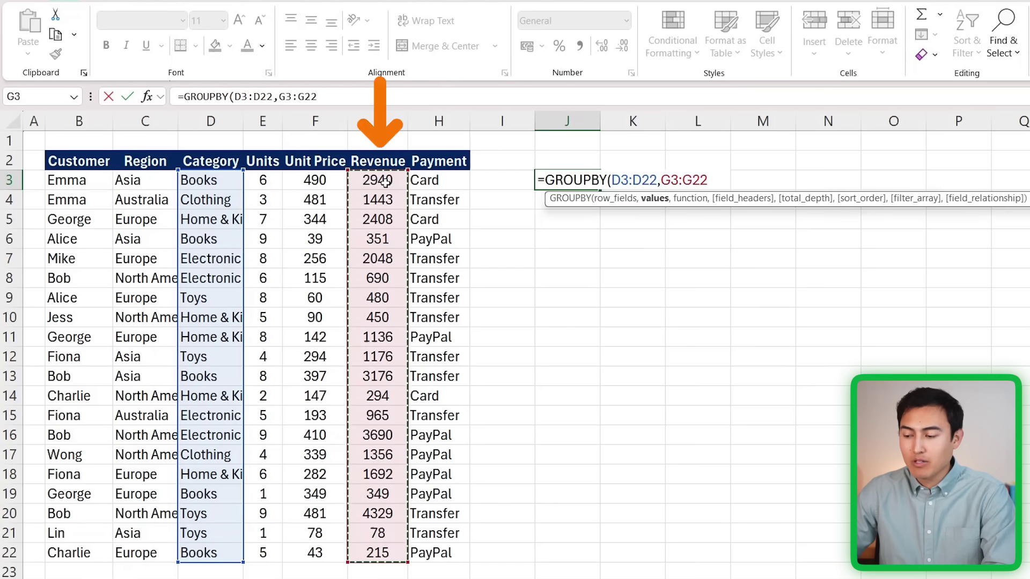
text(,)
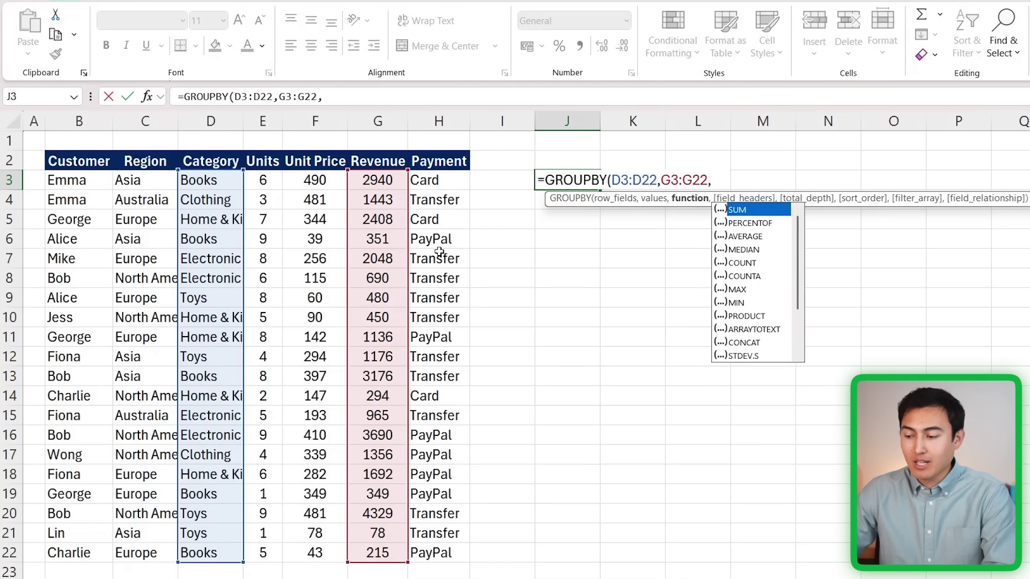
key(Tab)
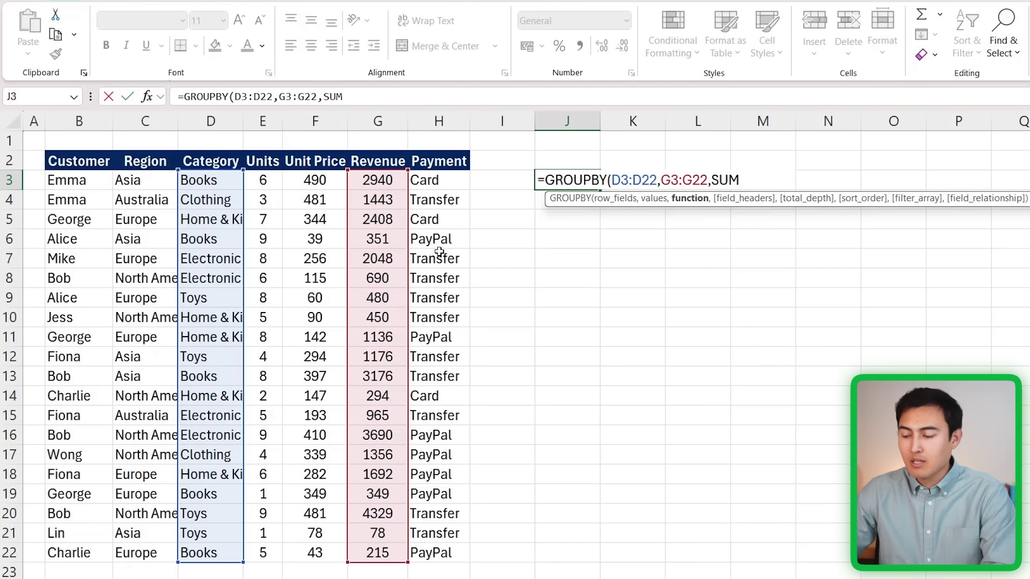
text())
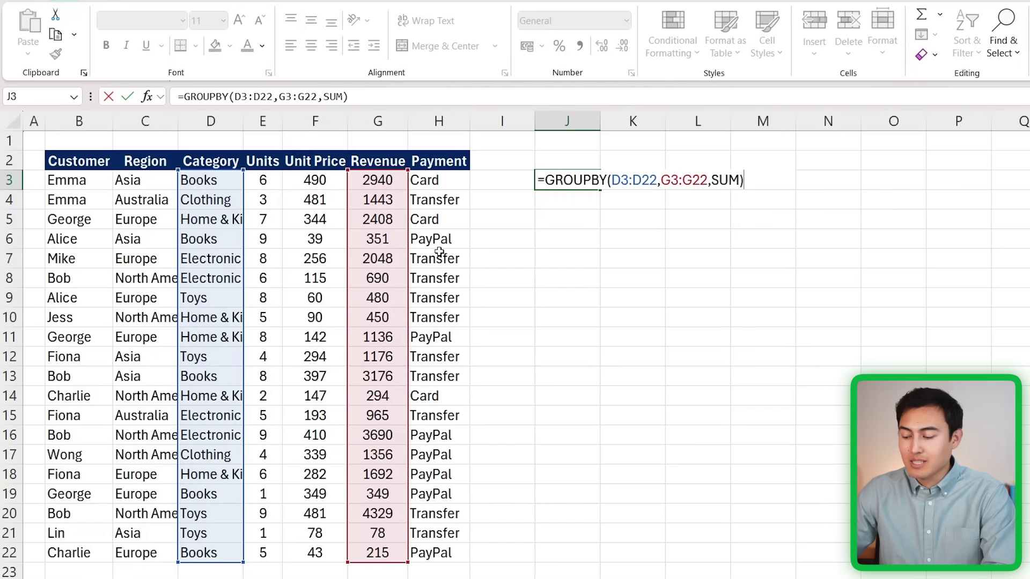
key(ctrl+Return)
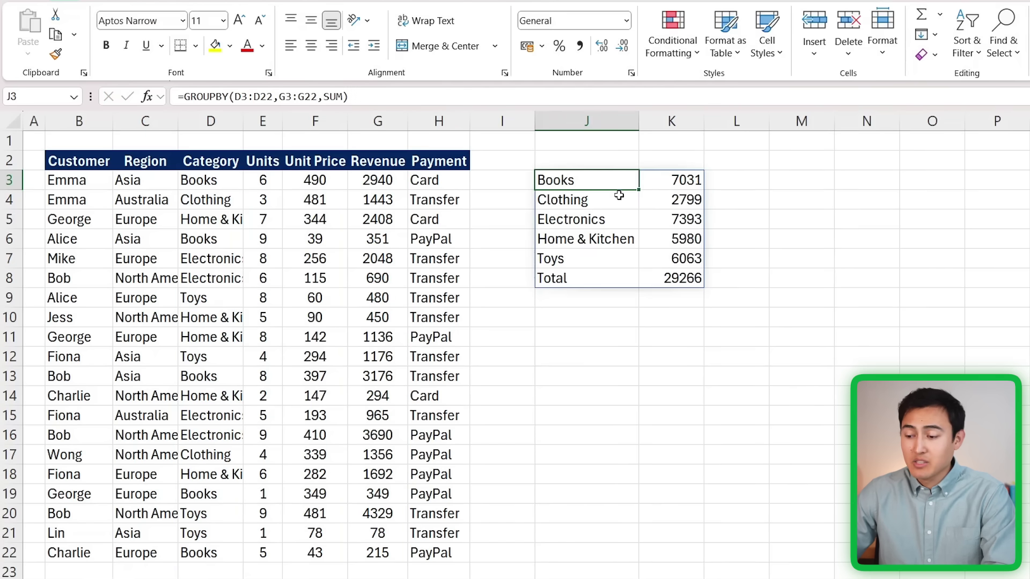
key(shift+Down)
key(shift+Down)
key(shift+Down)
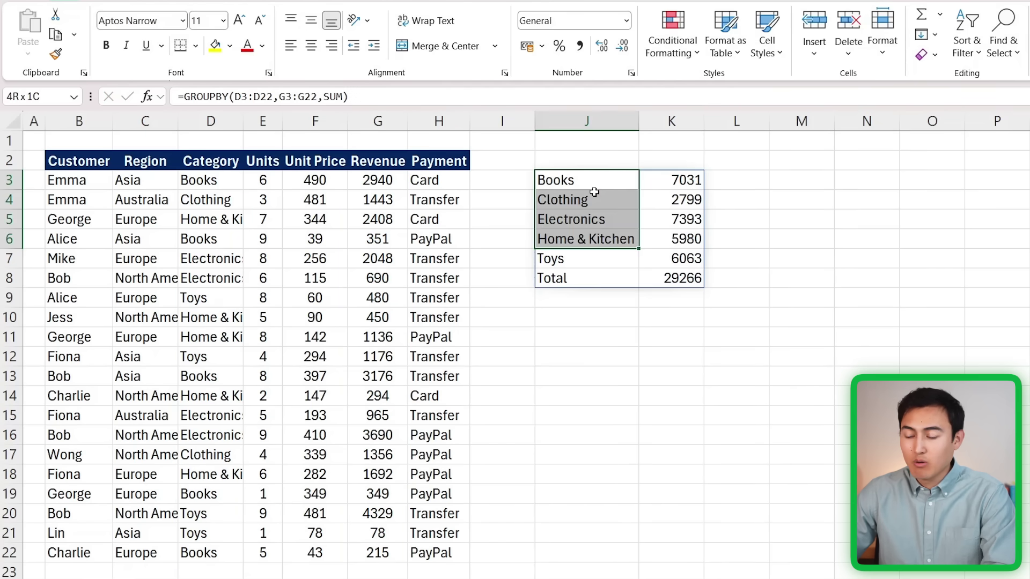
key(Down)
click(607, 271)
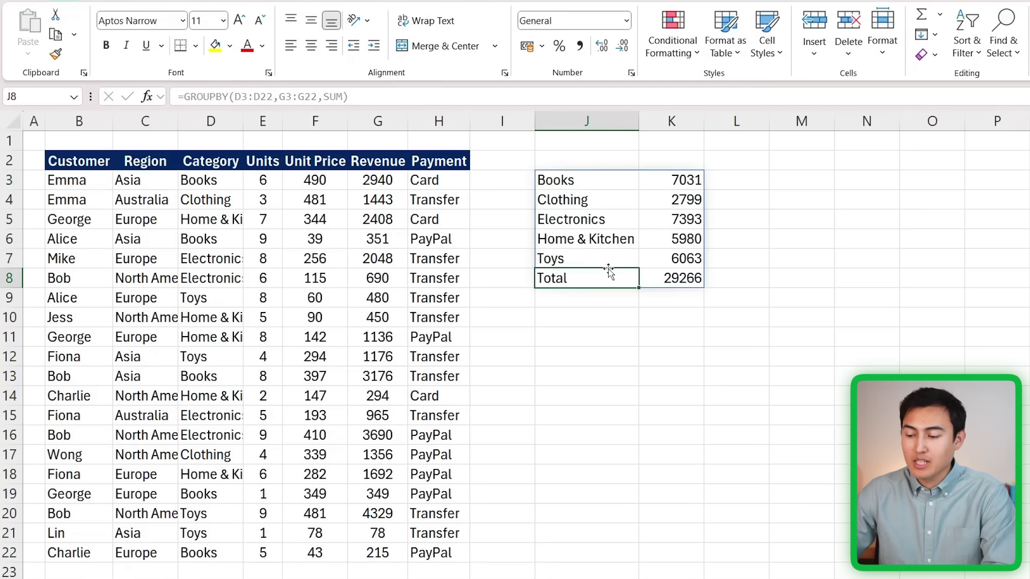
key(ctrl+Up)
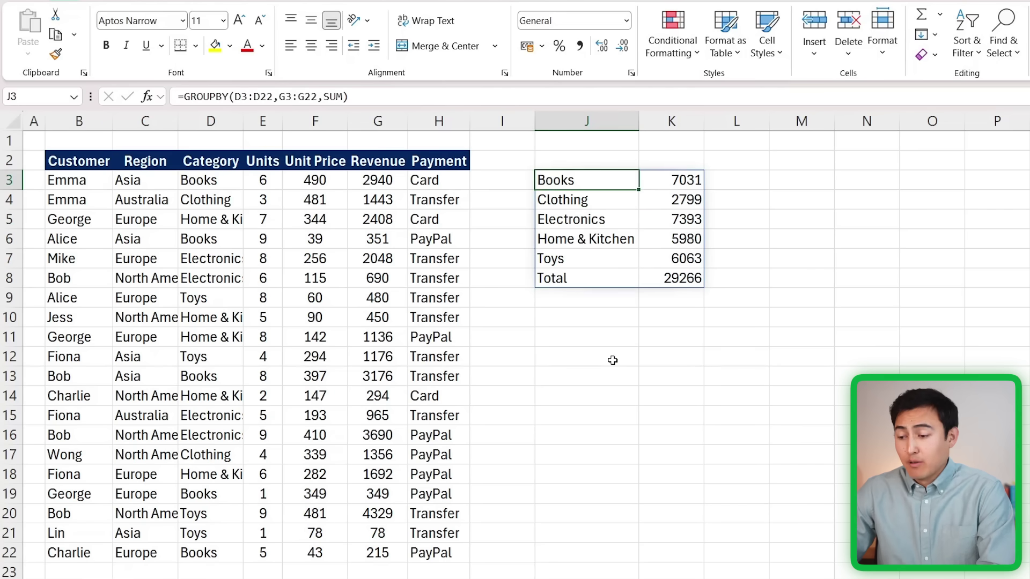
key(F2)
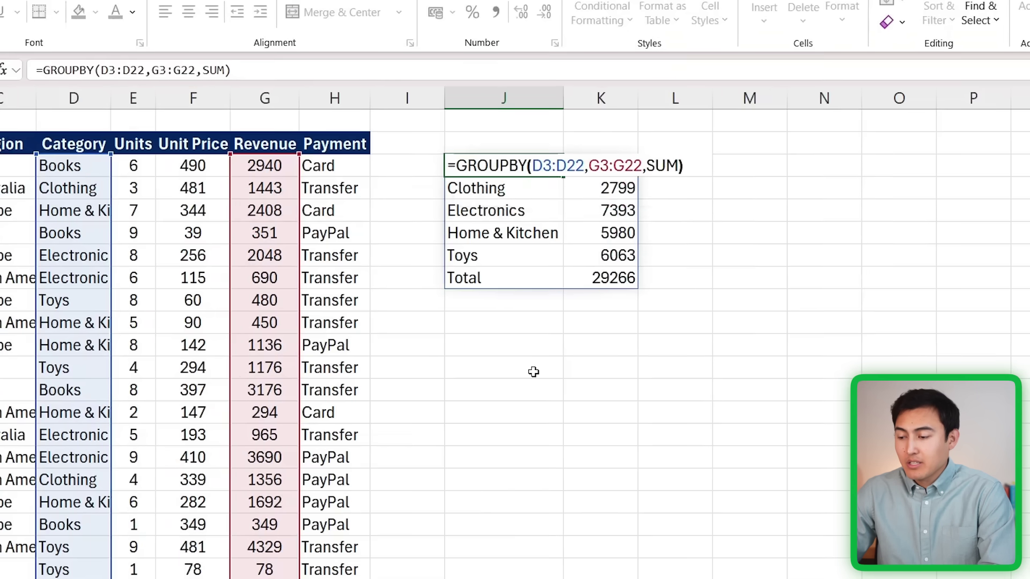
text(,)
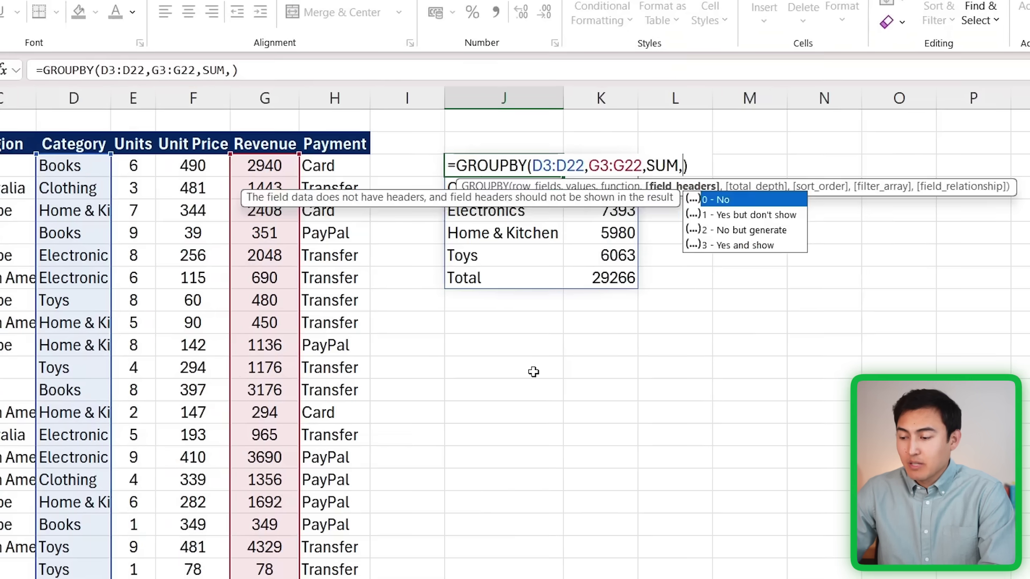
key(BackSpace)
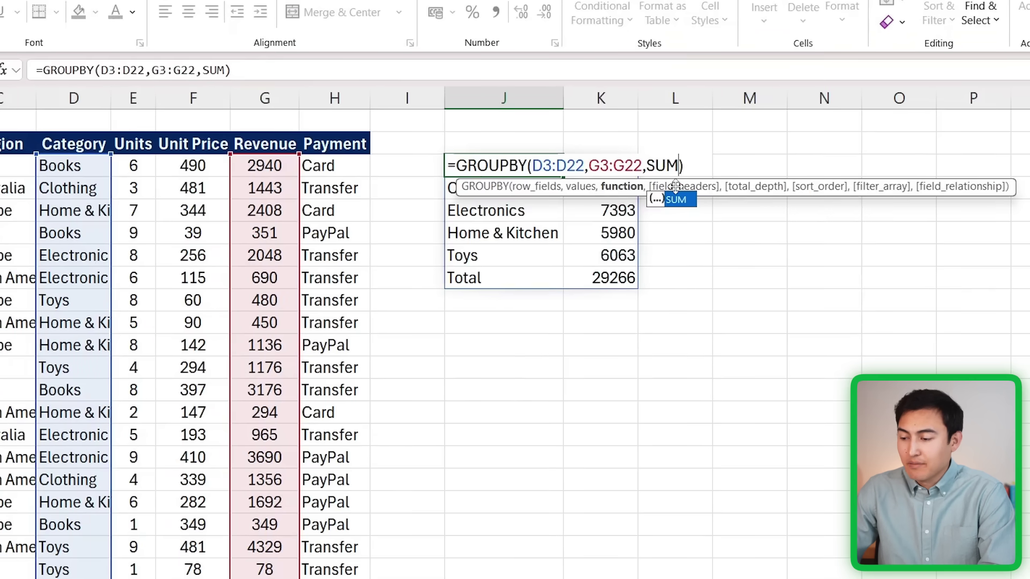
key(Escape)
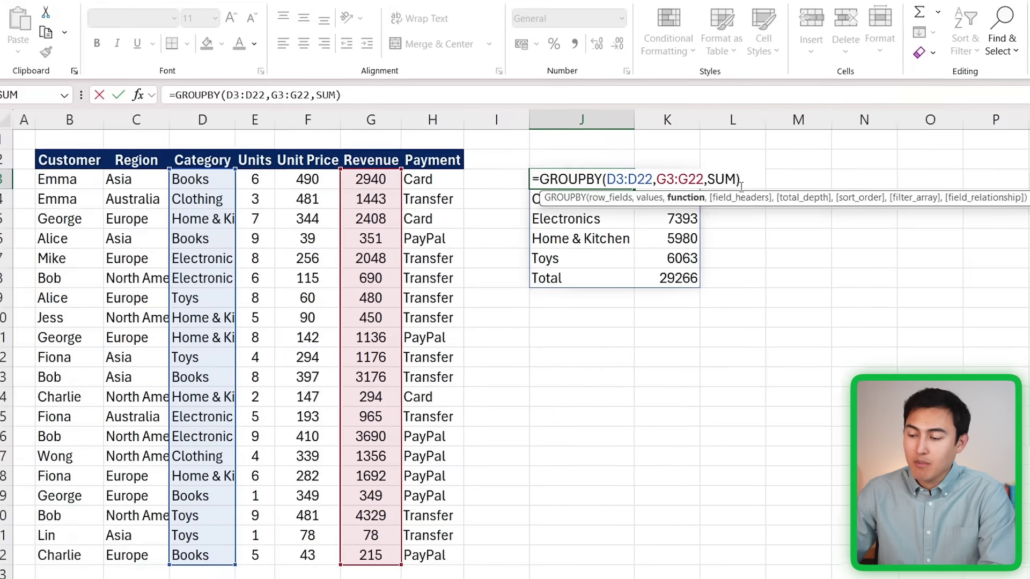
click(684, 174)
key(Return)
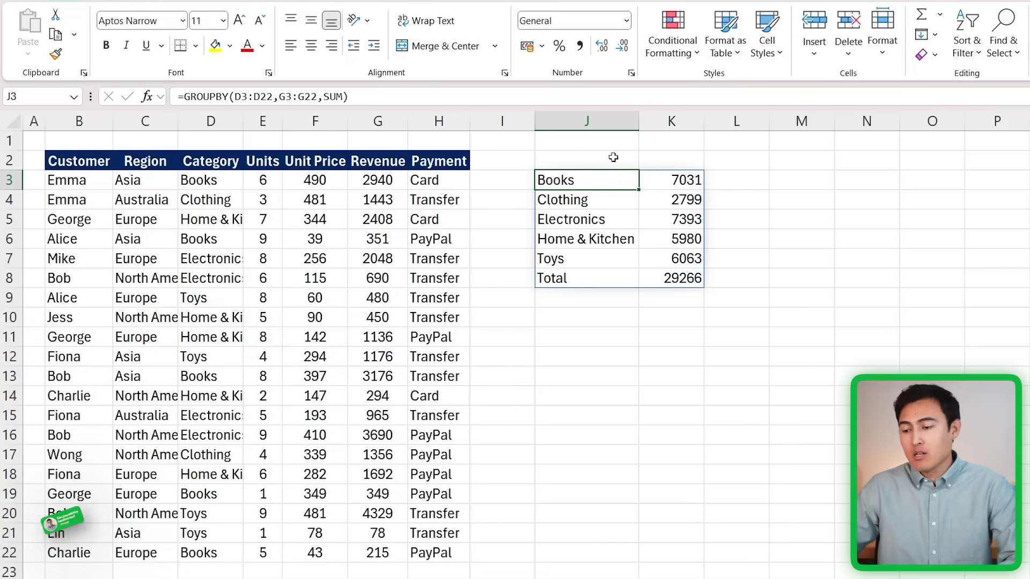
Compare the Category data and header with the summary, then select the GROUPBY cell J3.
click(208, 177)
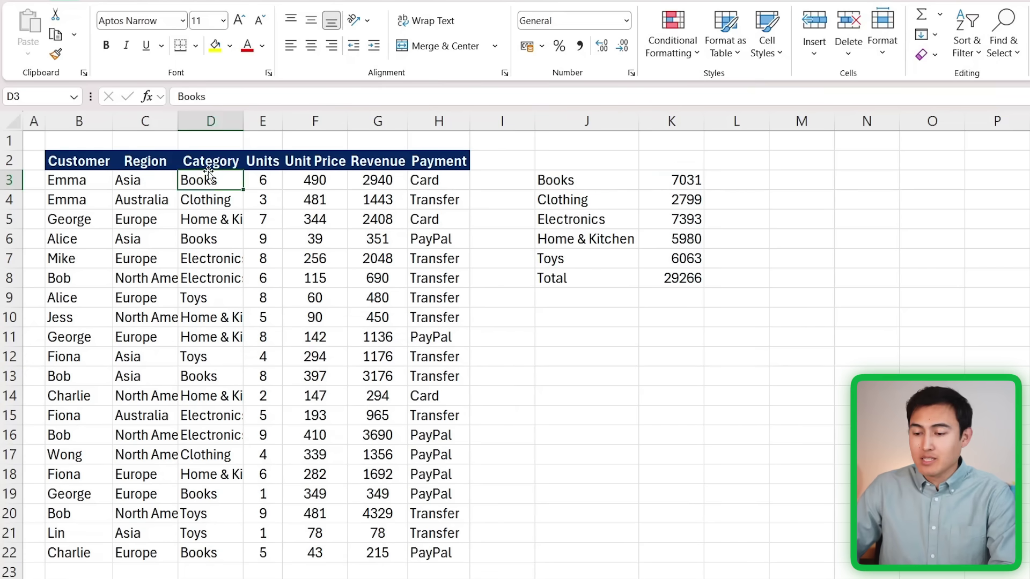
click(209, 161)
click(681, 165)
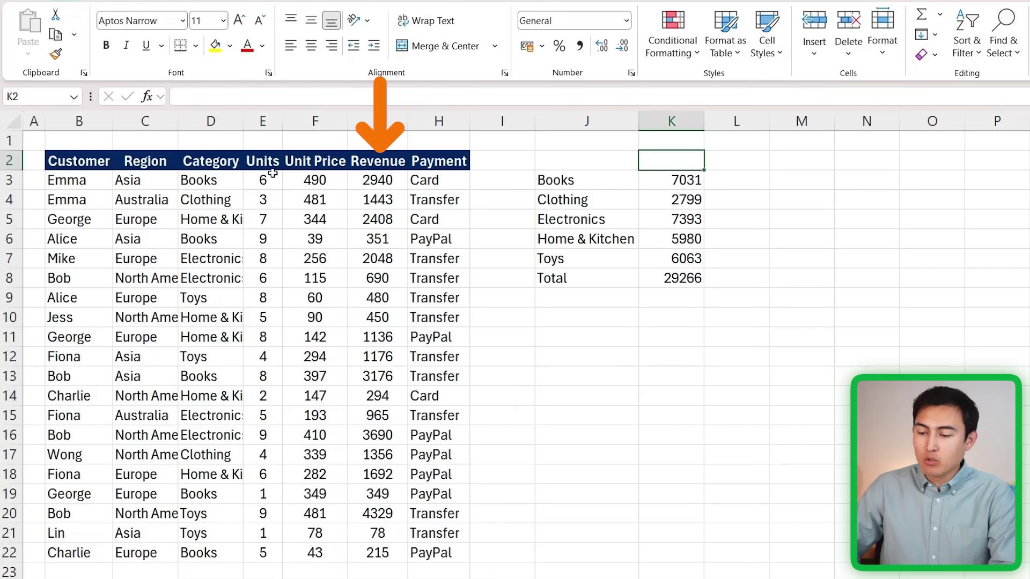
key(Left)
key(Left)
key(Left)
key(Left)
key(Left)
key(Left)
key(Left)
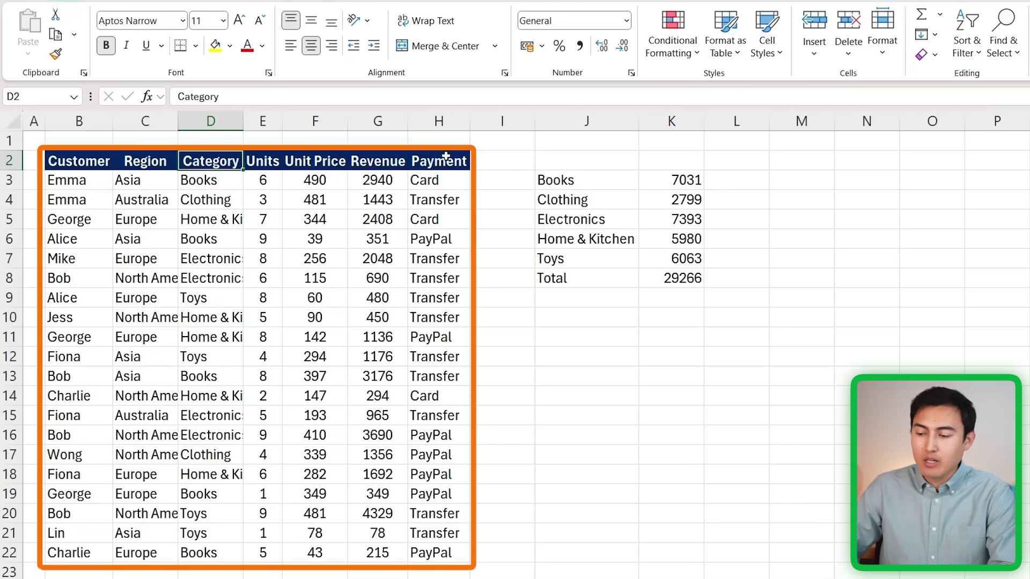
click(578, 168)
key(Down)
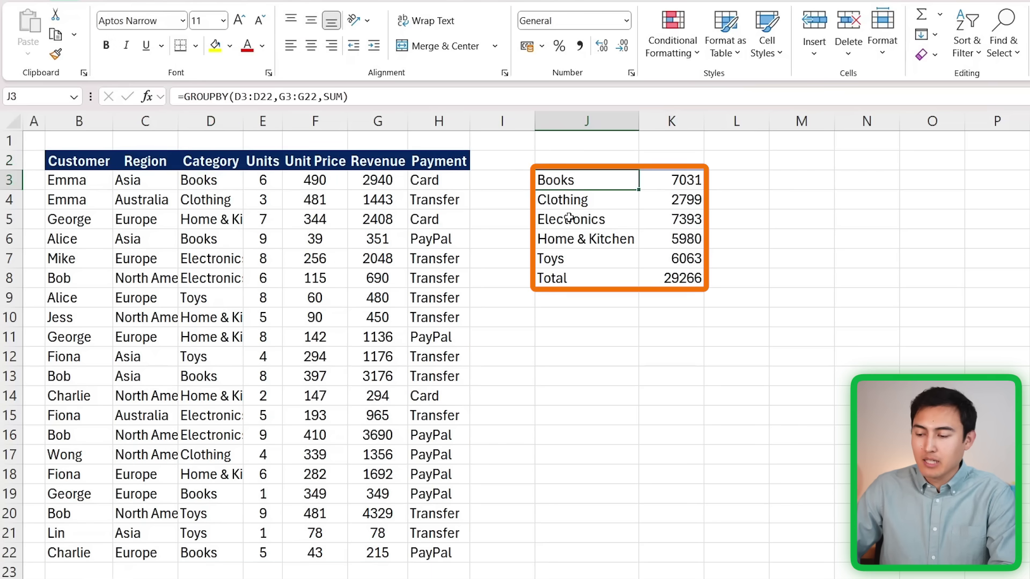
Set field_headers to 3 - Yes and show in J3's GROUPBY formula.
key(F2)
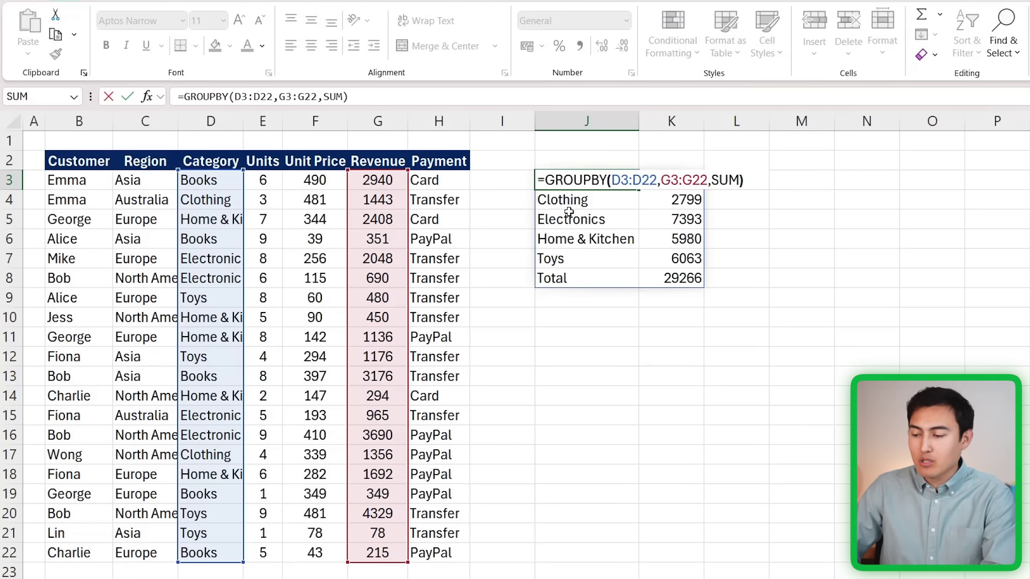
key(Left)
text(,)
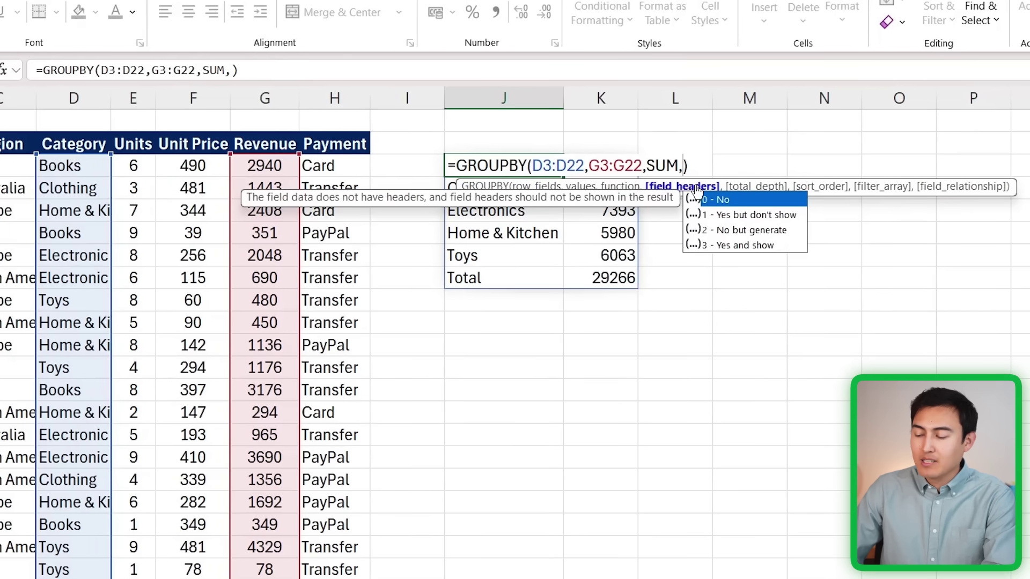
key(Down)
key(Down)
key(Down)
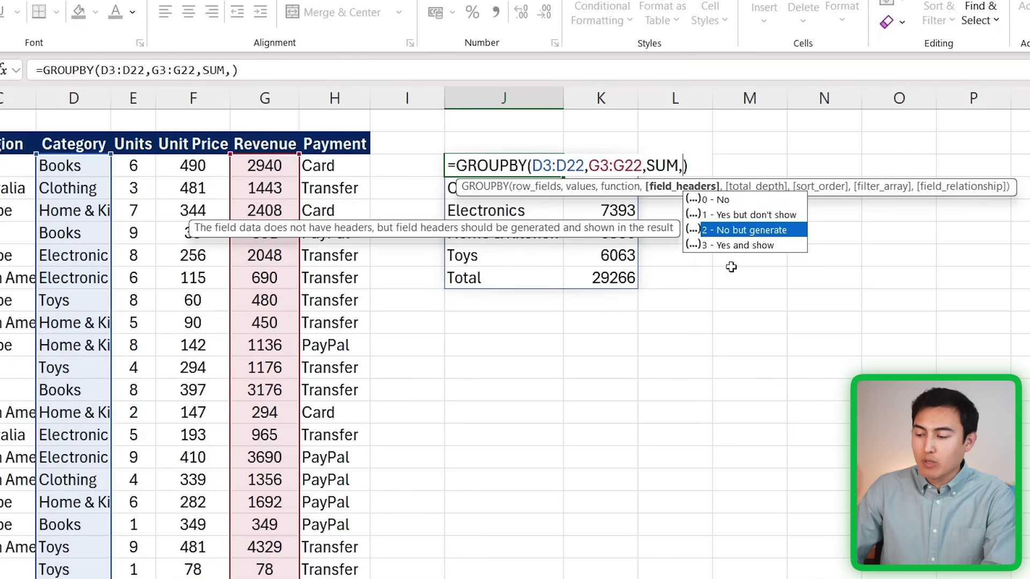
key(Tab)
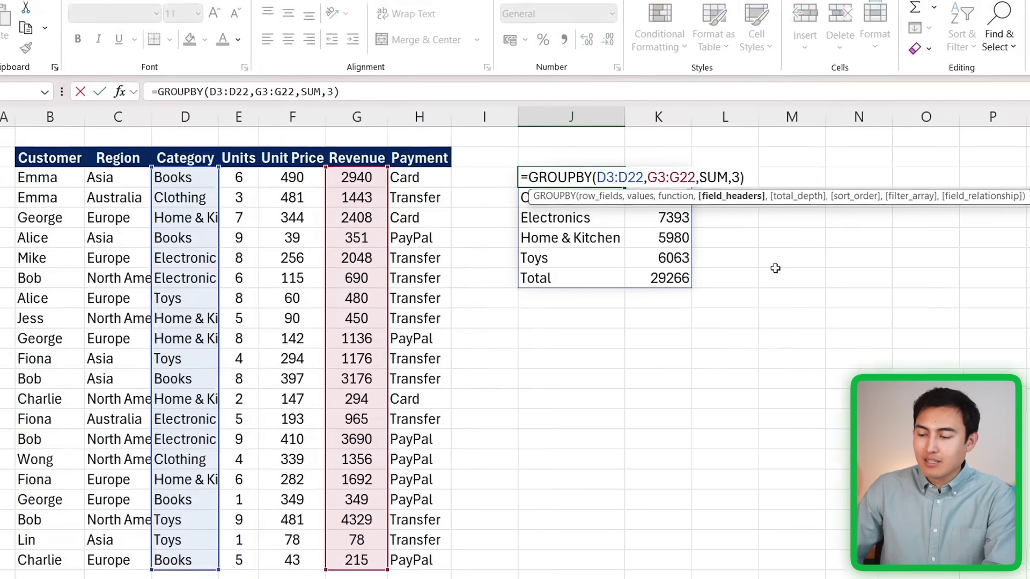
key(Return)
key(Up)
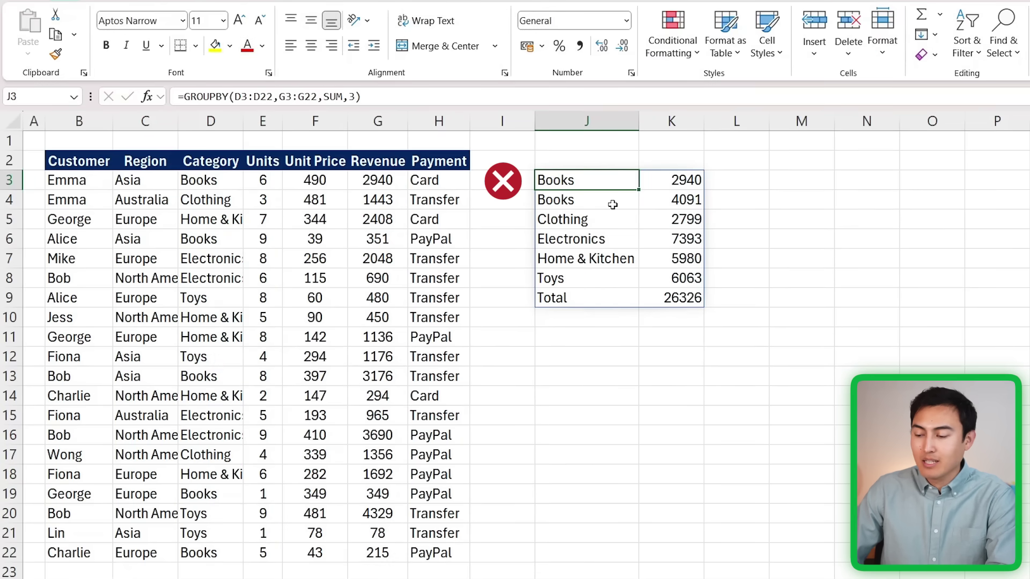
Extend the GROUPBY ranges to D2:D22 and G2:G22 so Category and Revenue headers appear.
double_click(574, 181)
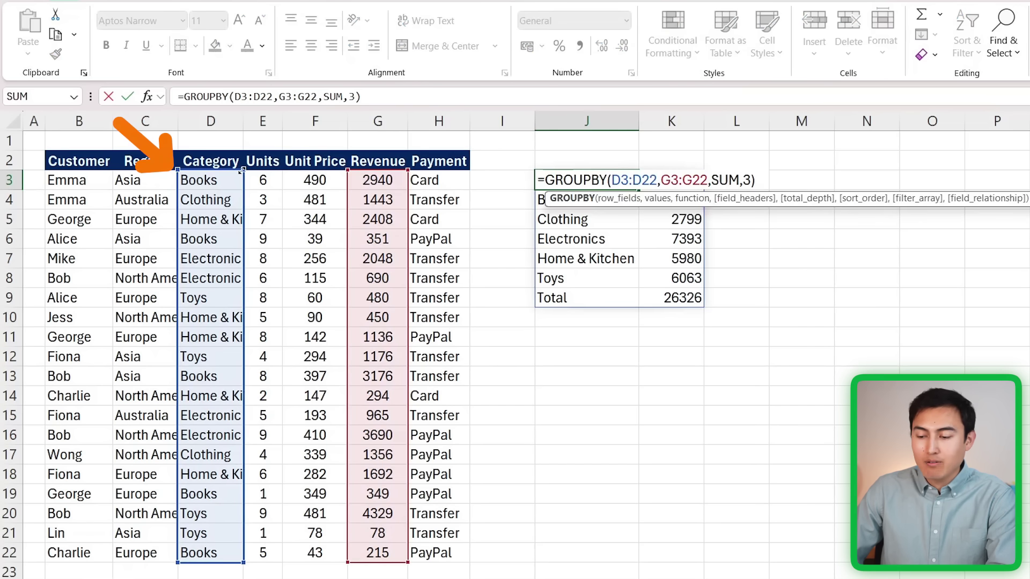
drag(243, 171, 246, 147)
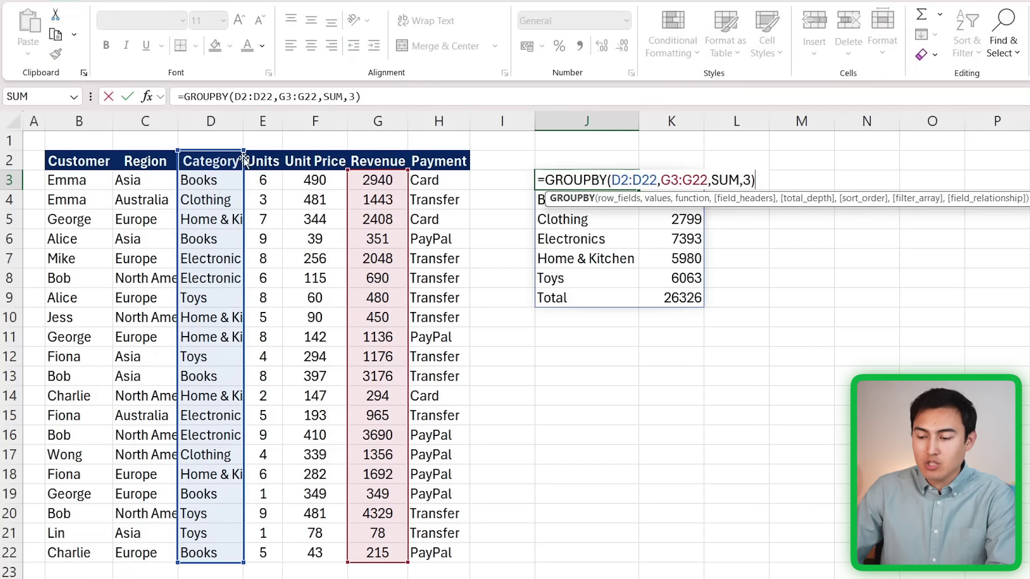
drag(347, 171, 348, 151)
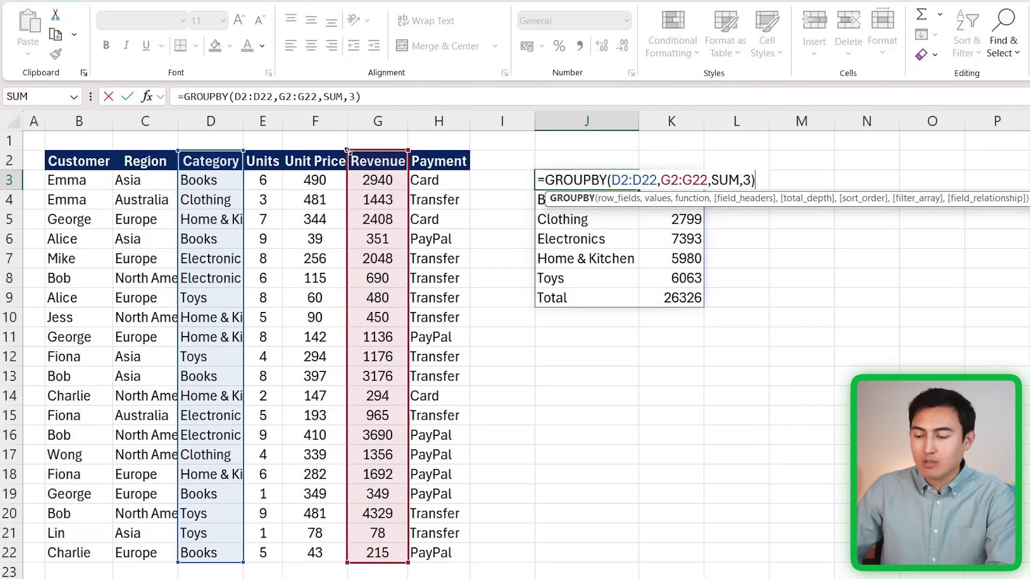
key(ctrl+Return)
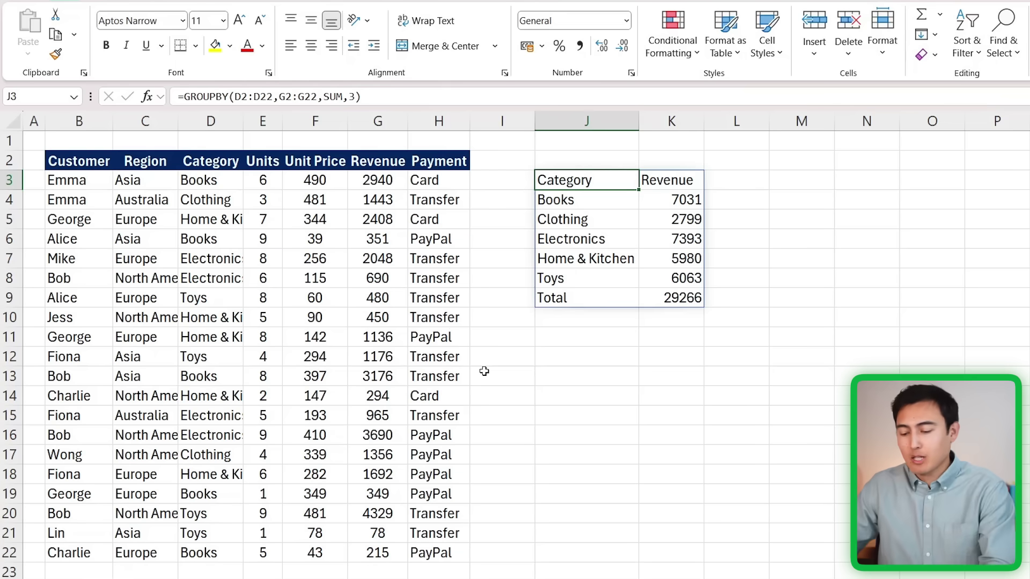
Add total_depth 0 to J3's GROUPBY formula to drop the Total row.
key(F2)
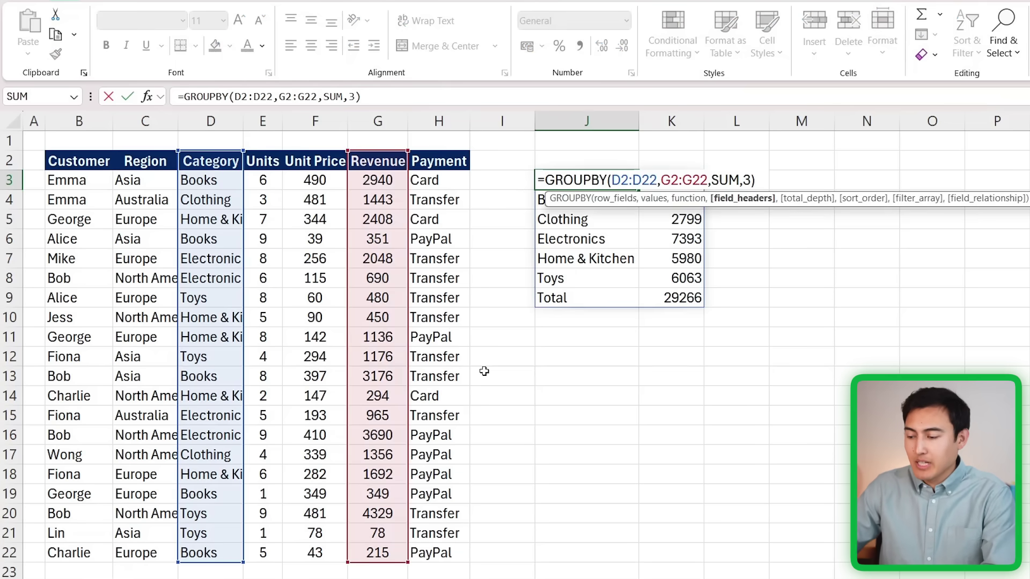
key(Left)
text(,)
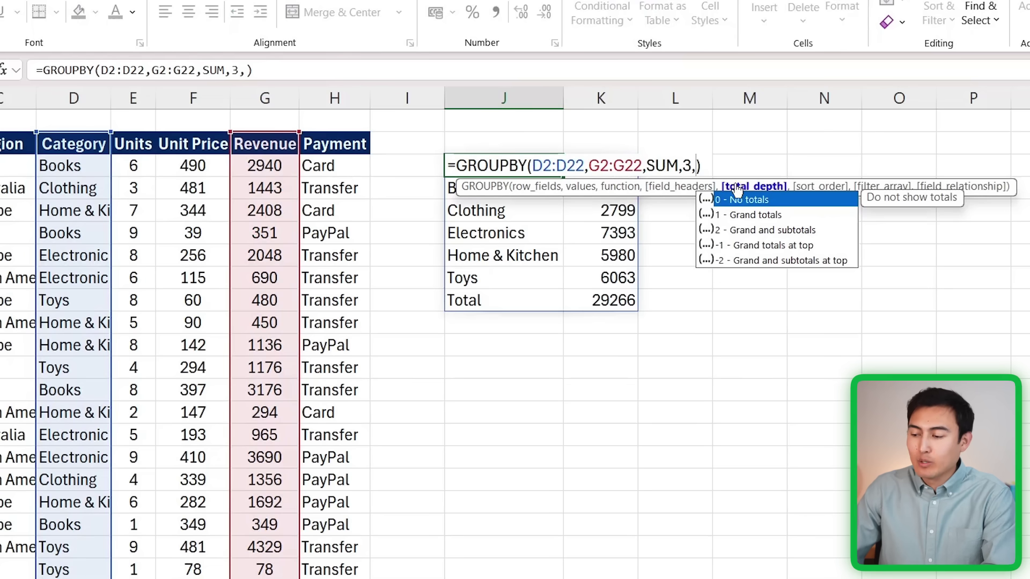
text(0)
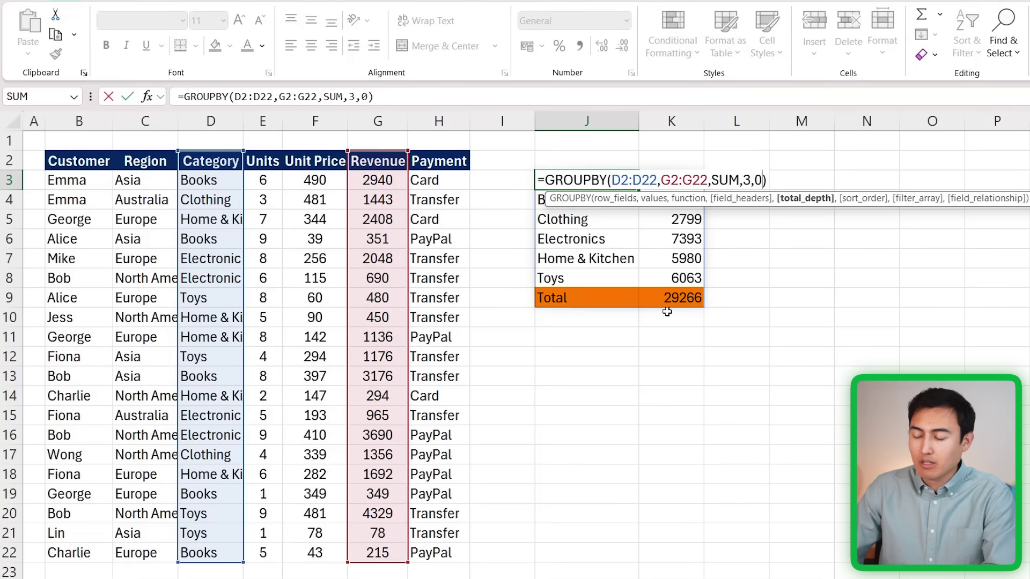
click(672, 313)
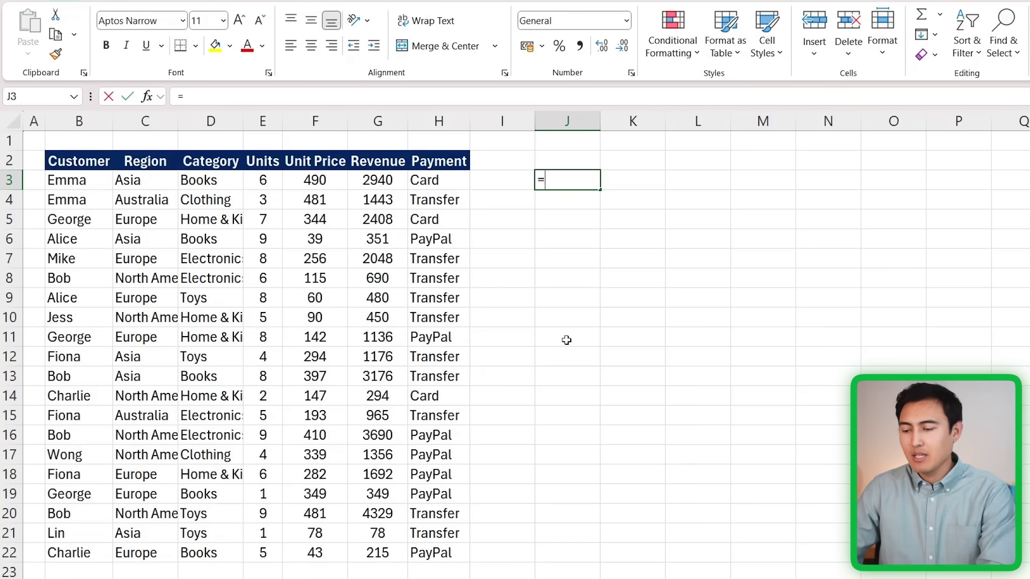
Start a GROUPBY in J3 with the Customer range B2:B22 as the row field.
key(Tab)
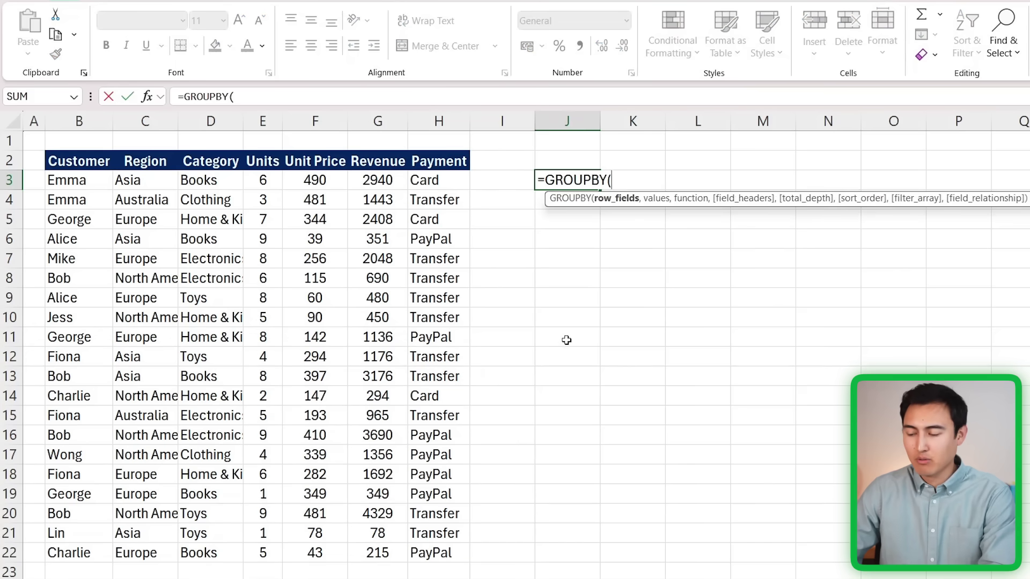
key(ctrl+Left)
key(ctrl+Left)
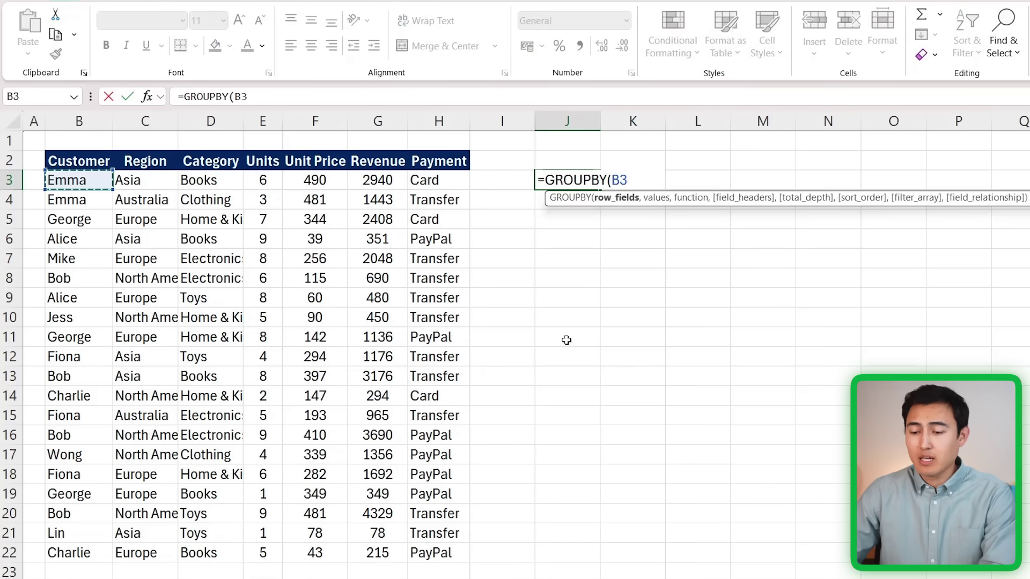
click(87, 166)
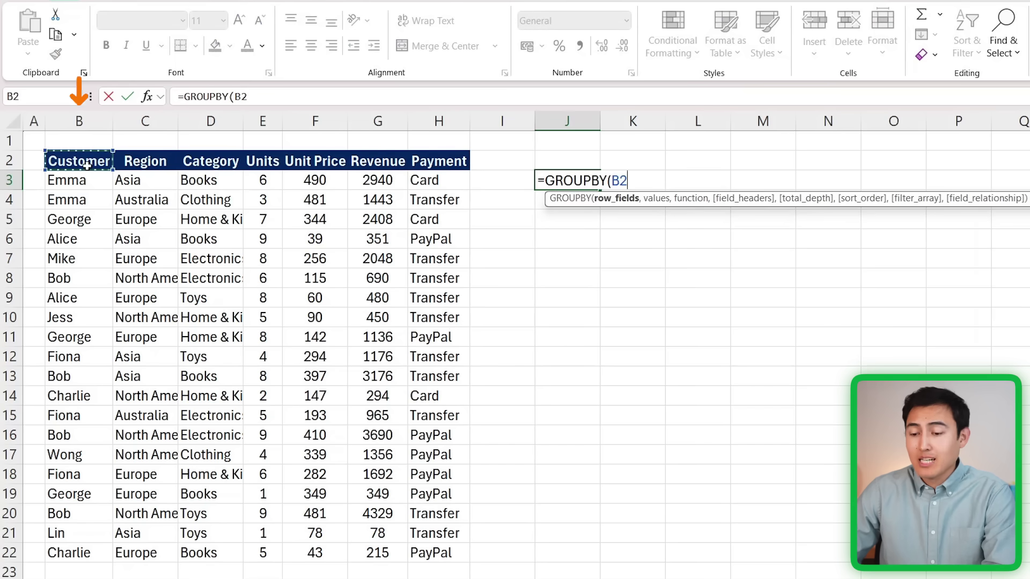
key(ctrl+shift+Down)
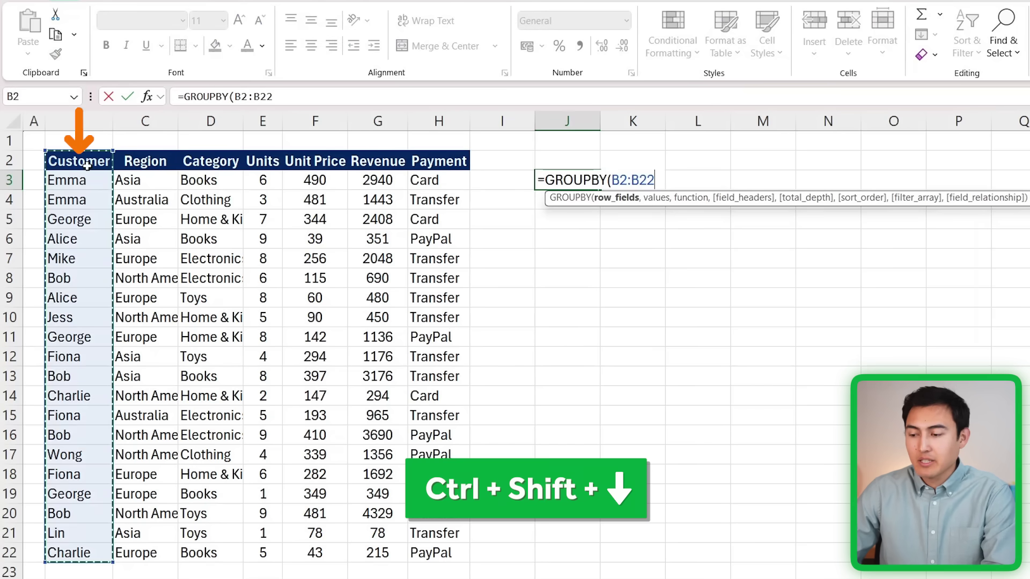
text(,)
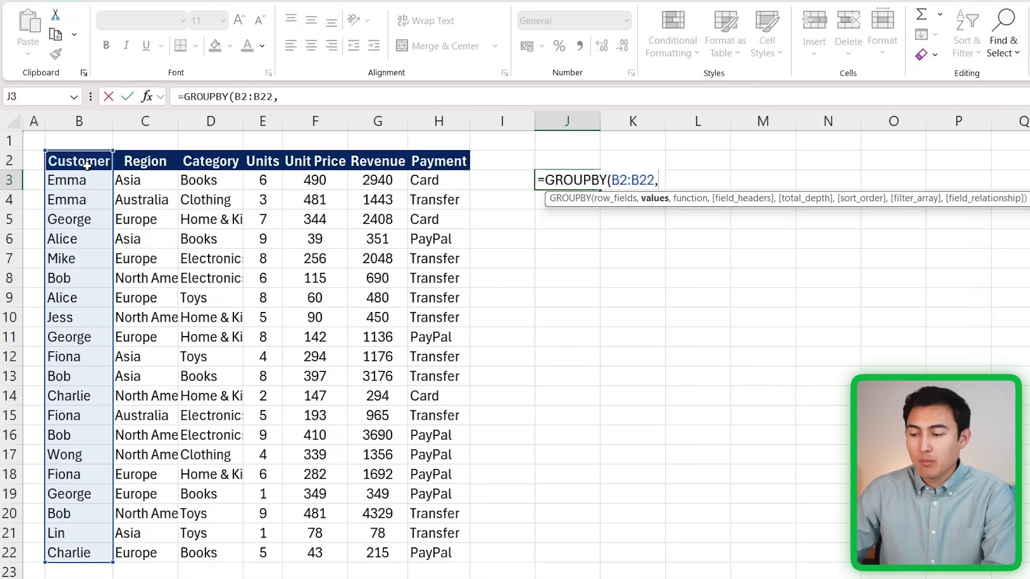
Add Revenue G2:G22 with SUM and field_headers 3, completing =GROUPBY(B2:B22,G2:G22,SUM,3).
click(369, 159)
key(ctrl+shift+Down)
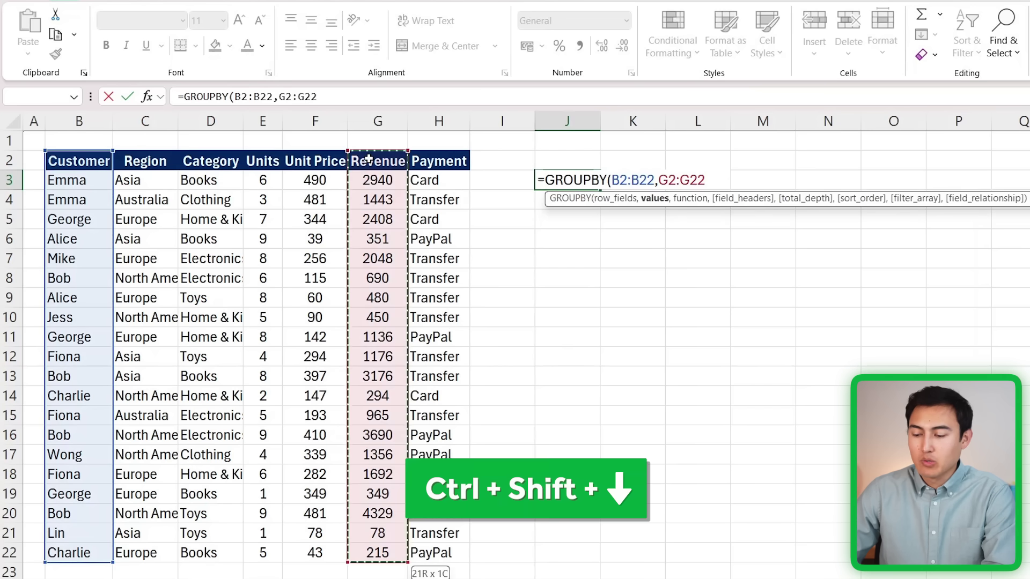
text(,)
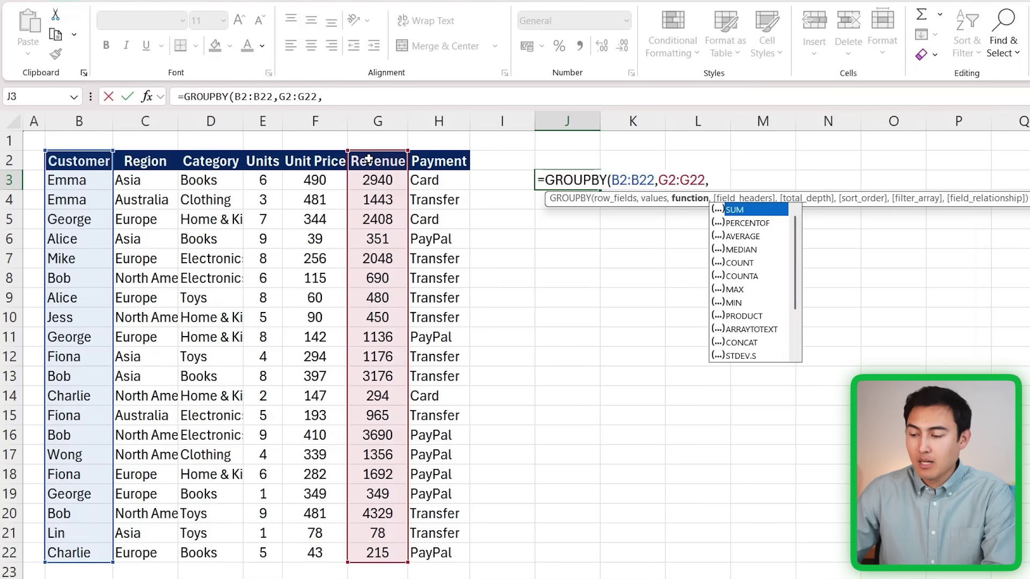
key(Tab)
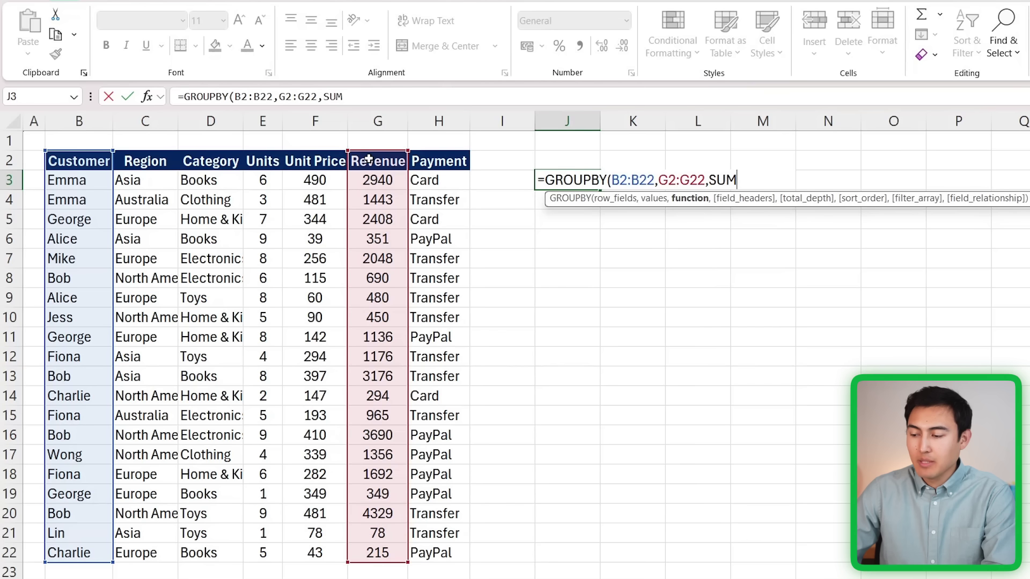
text(,)
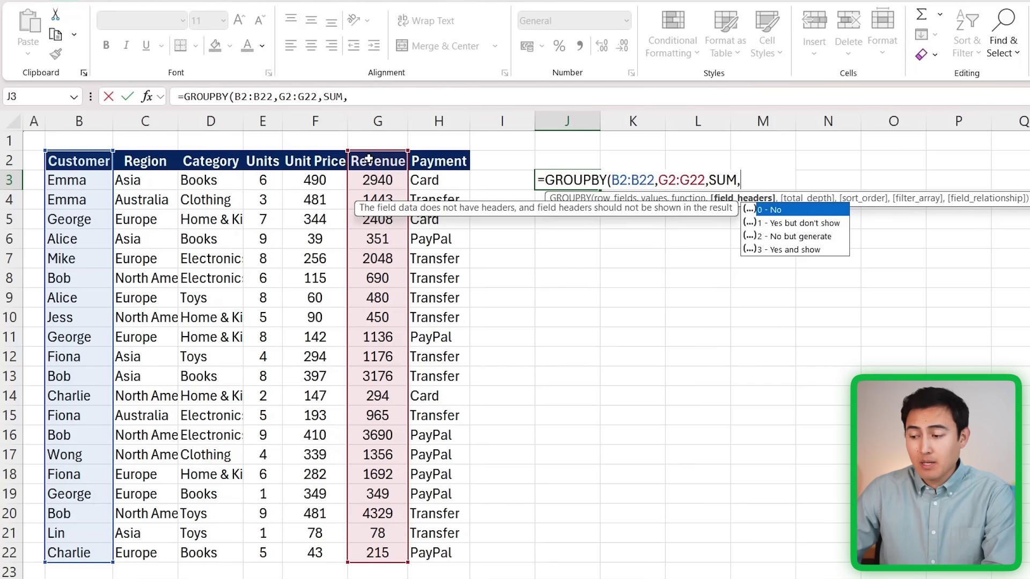
key(Down)
key(Down)
key(Down)
key(Tab)
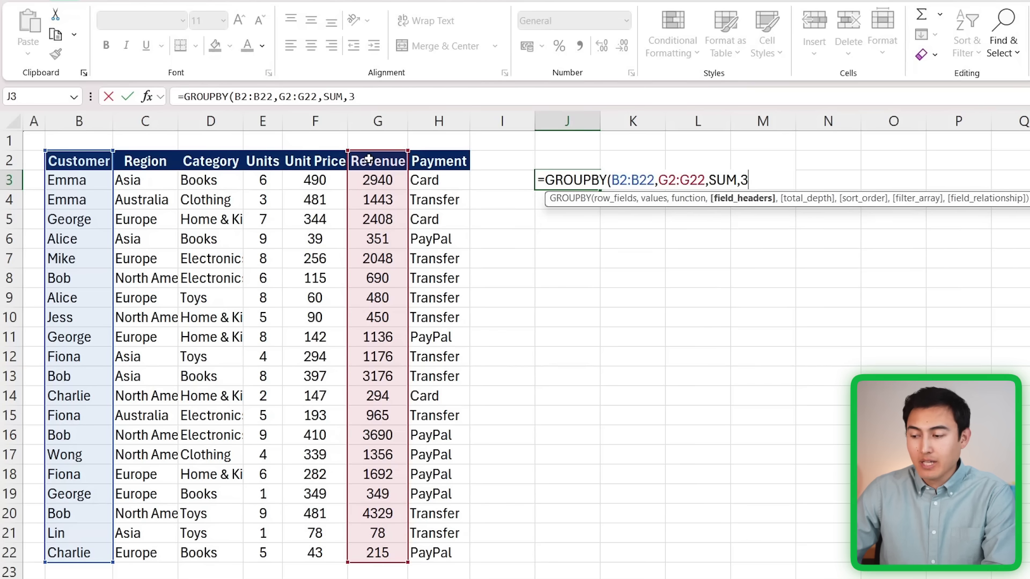
key(Return)
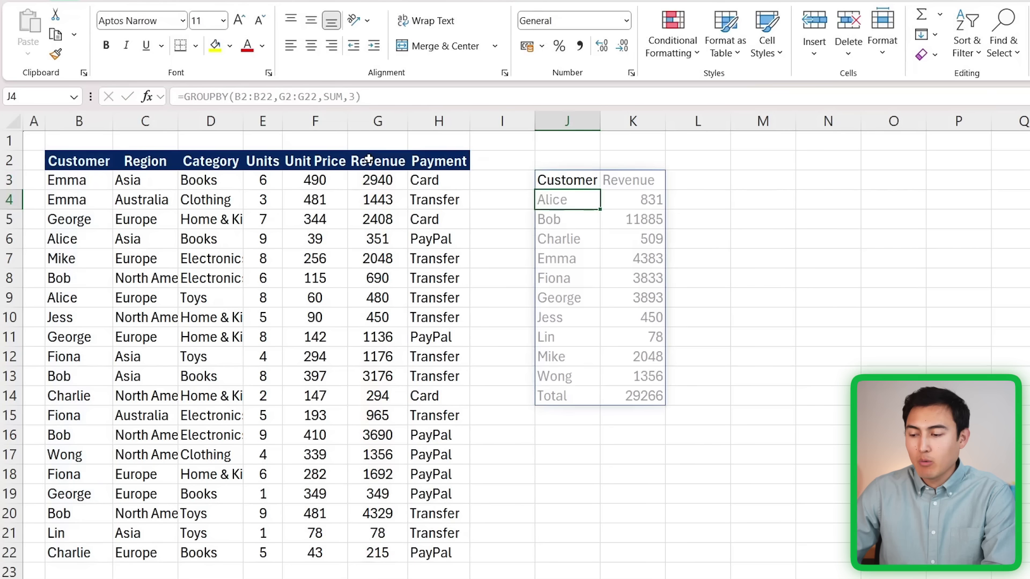
Review the customer summary down to its 29266 Total row and Mike's row.
key(Up)
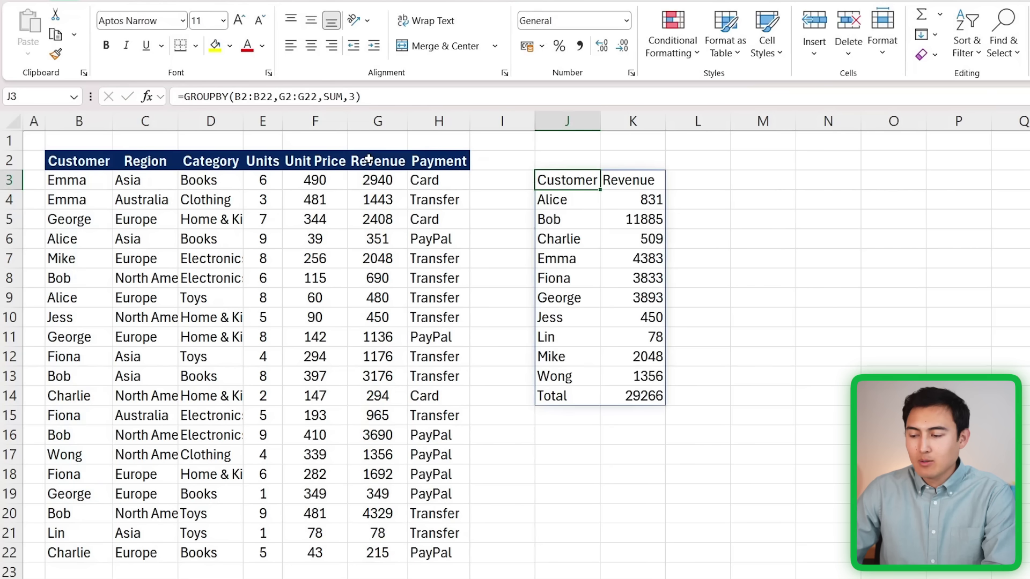
key(ctrl+Down)
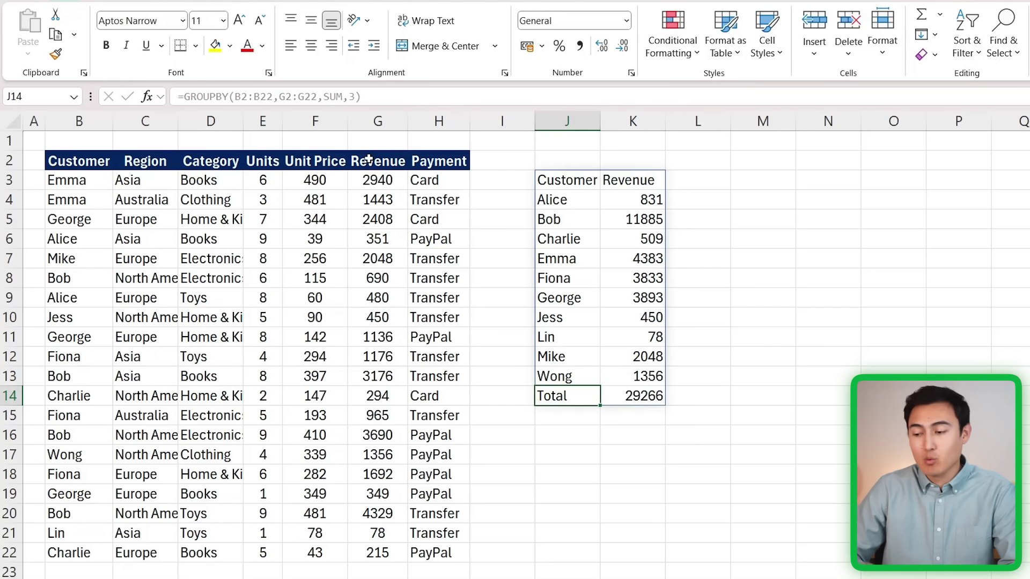
key(Up)
key(Up)
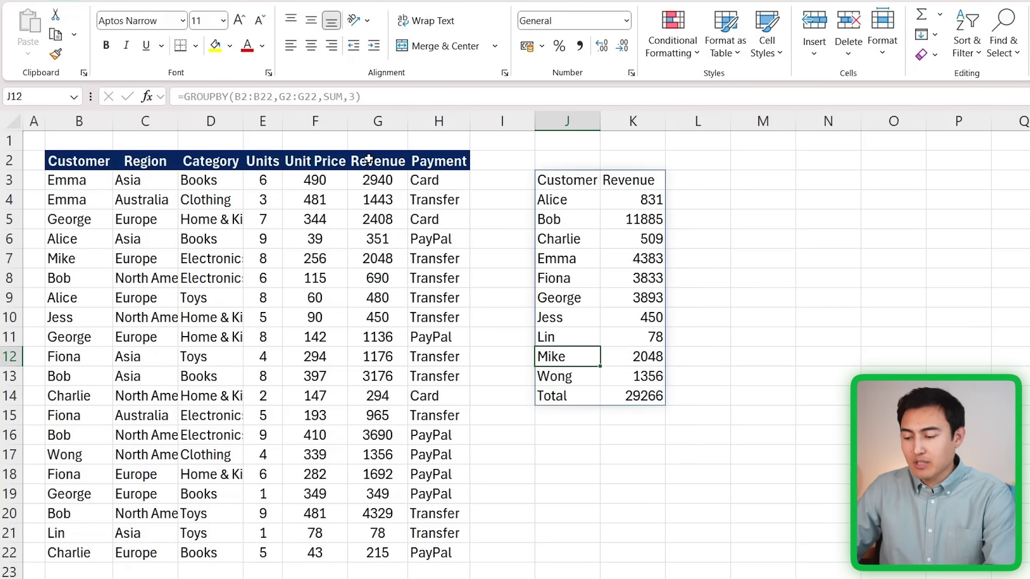
key(shift+Right)
key(Up)
key(ctrl+Up)
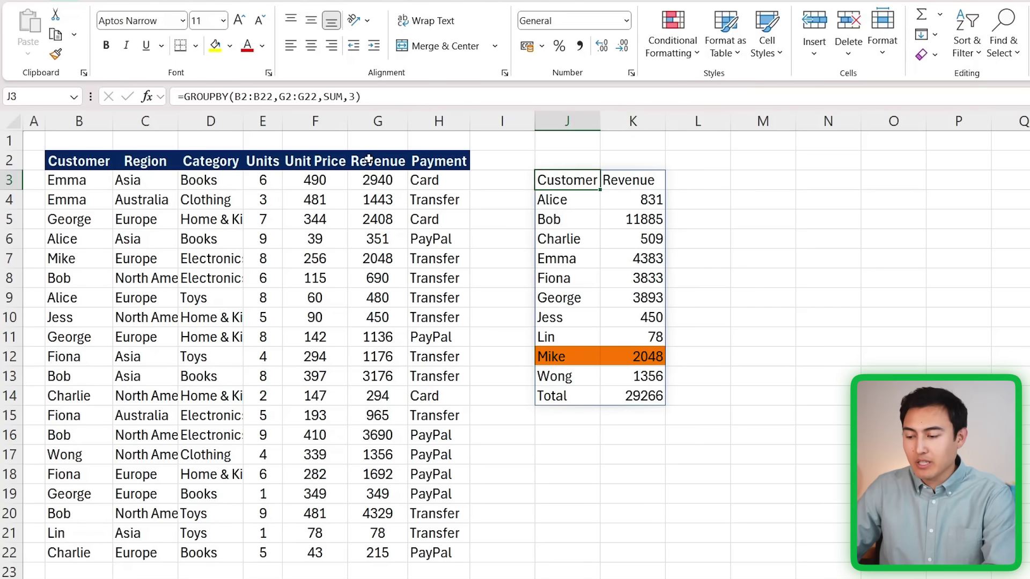
Add filter_array B2:B22="Mike" to J3's GROUPBY so only Mike's 2048 remains.
key(F2)
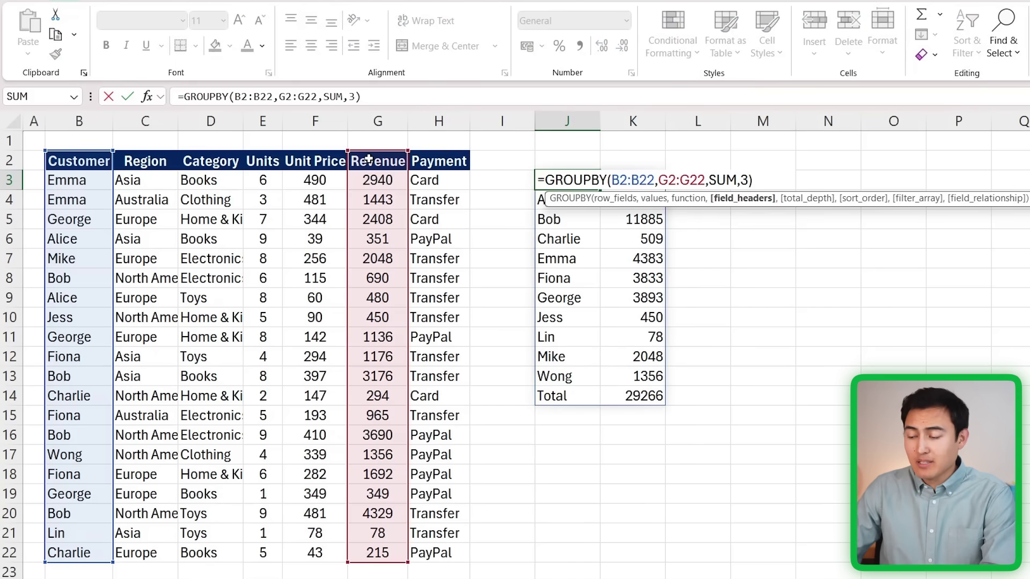
text(,)
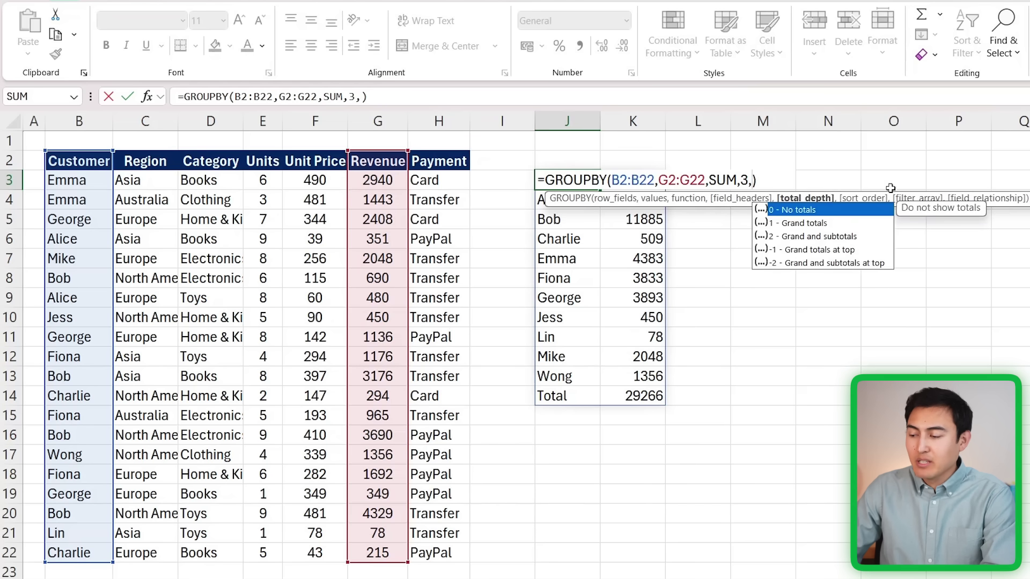
text(,,)
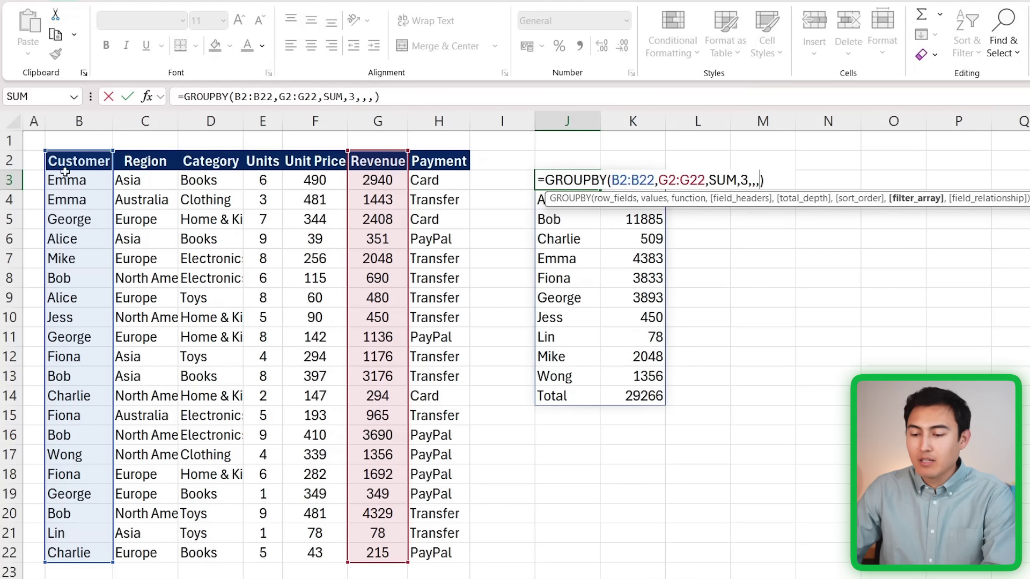
click(94, 162)
key(ctrl+shift+Down)
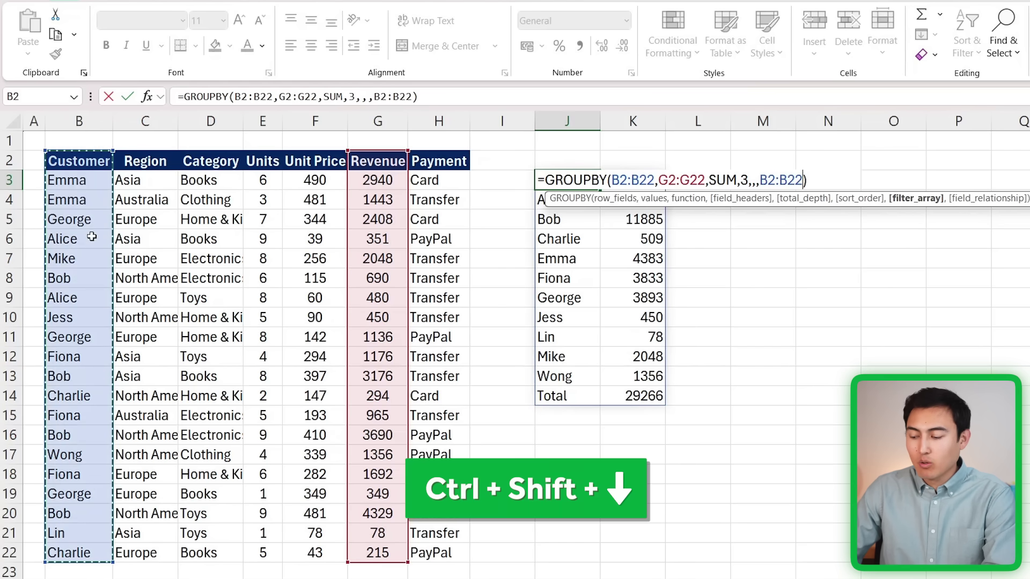
text(="Mike")
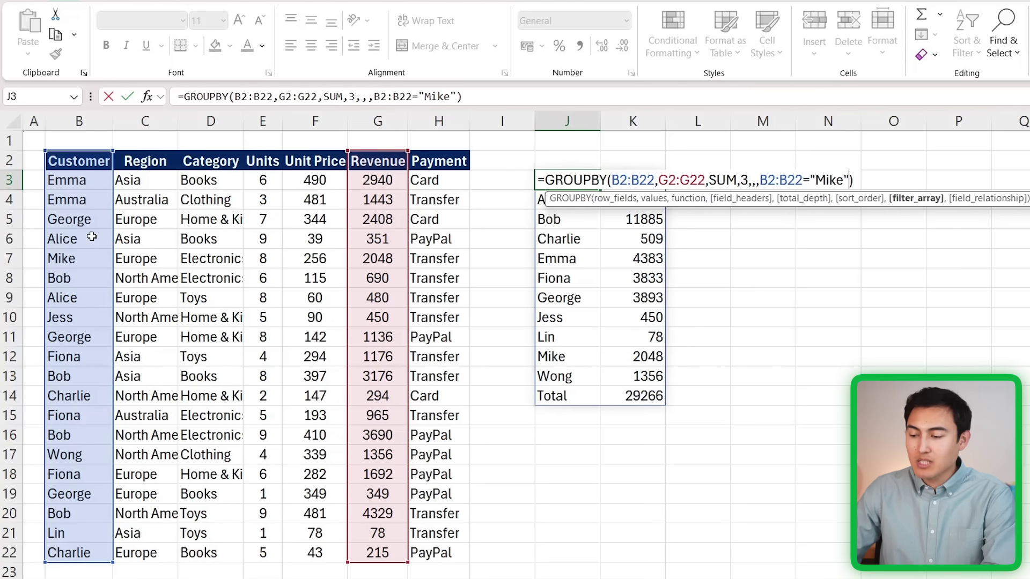
key(Return)
Verify Mike's 2048 revenue against his sale in the source data.
key(shift+Right)
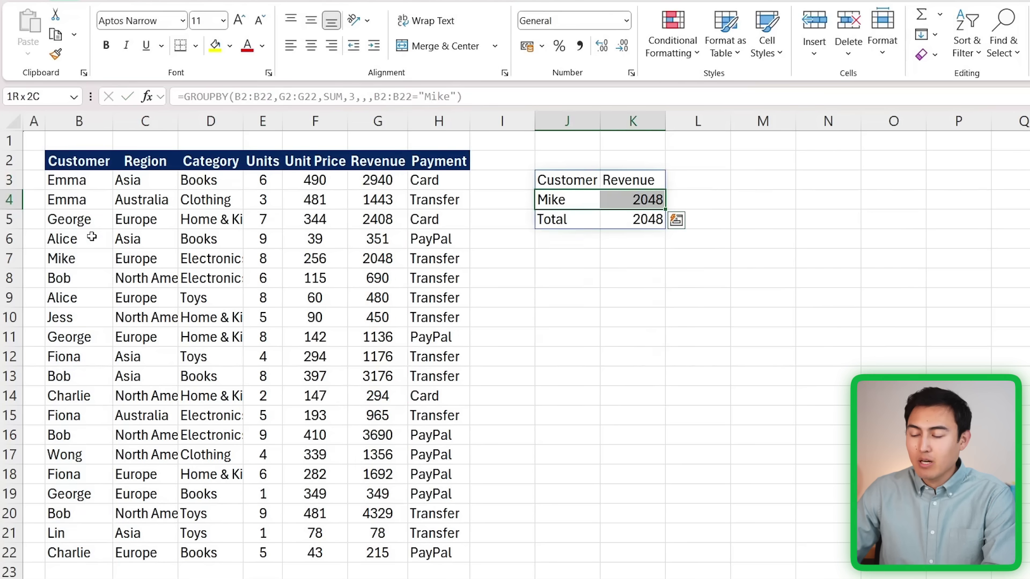
key(F4)
key(Down)
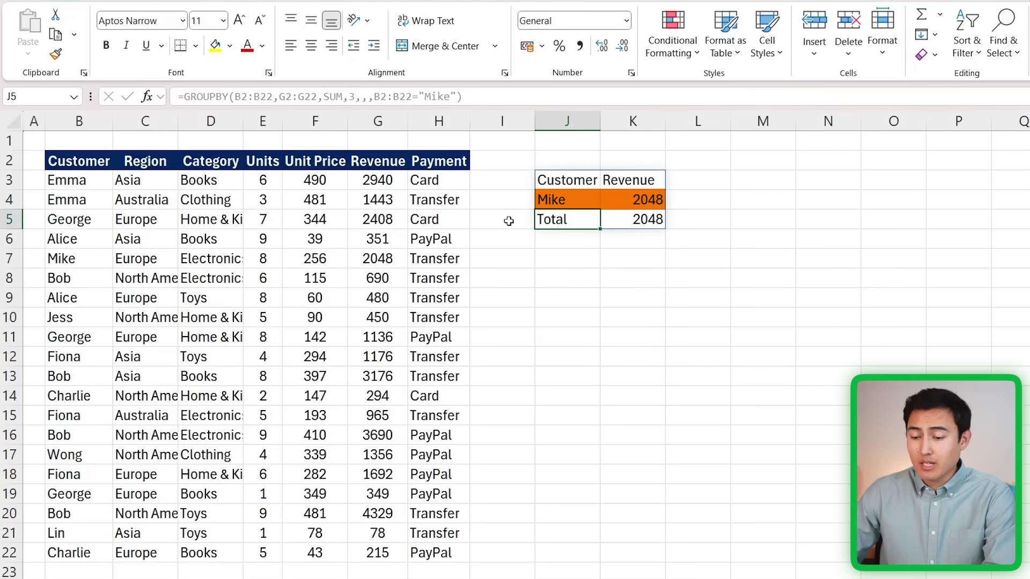
click(59, 258)
key(F4)
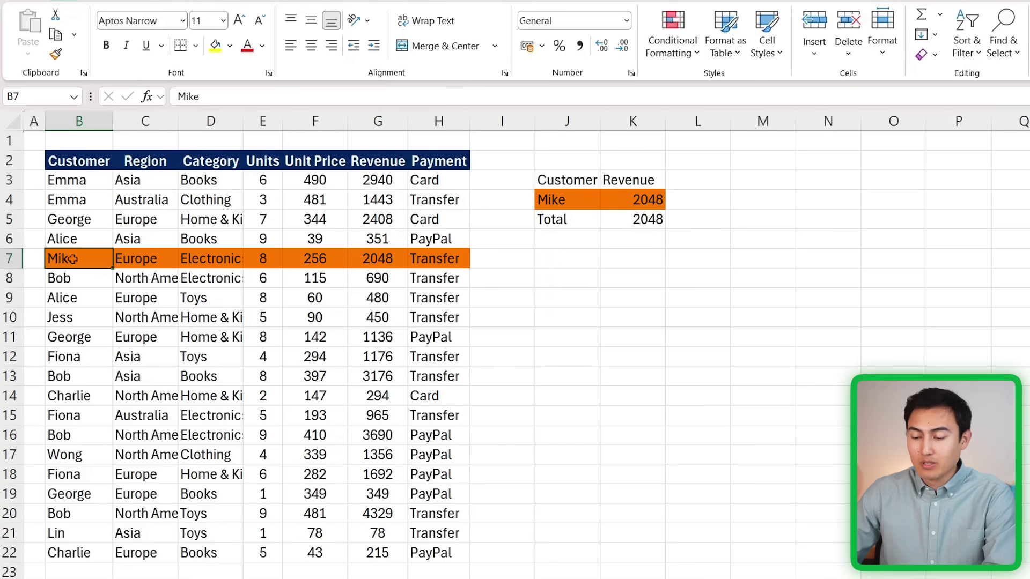
click(385, 259)
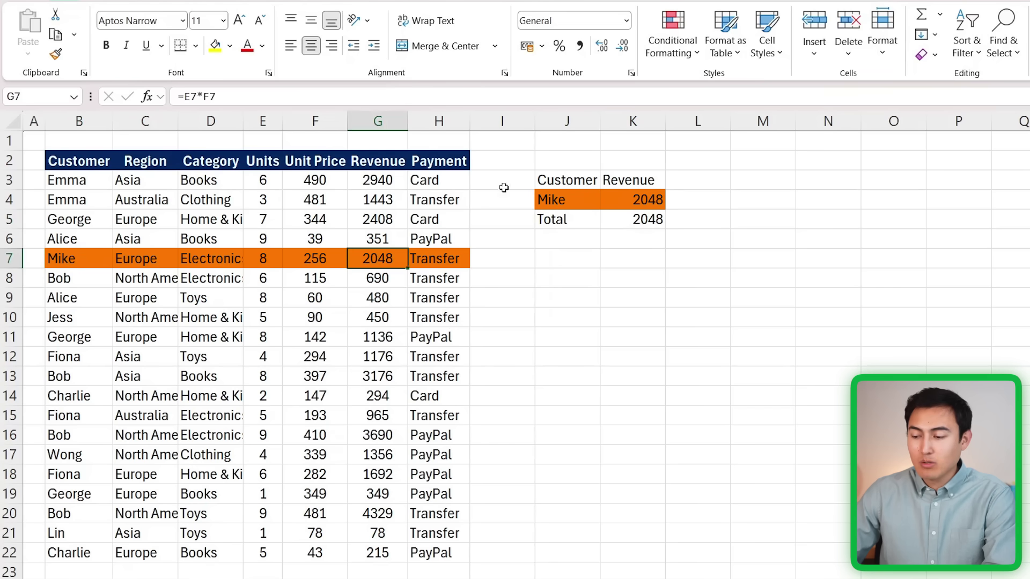
click(564, 189)
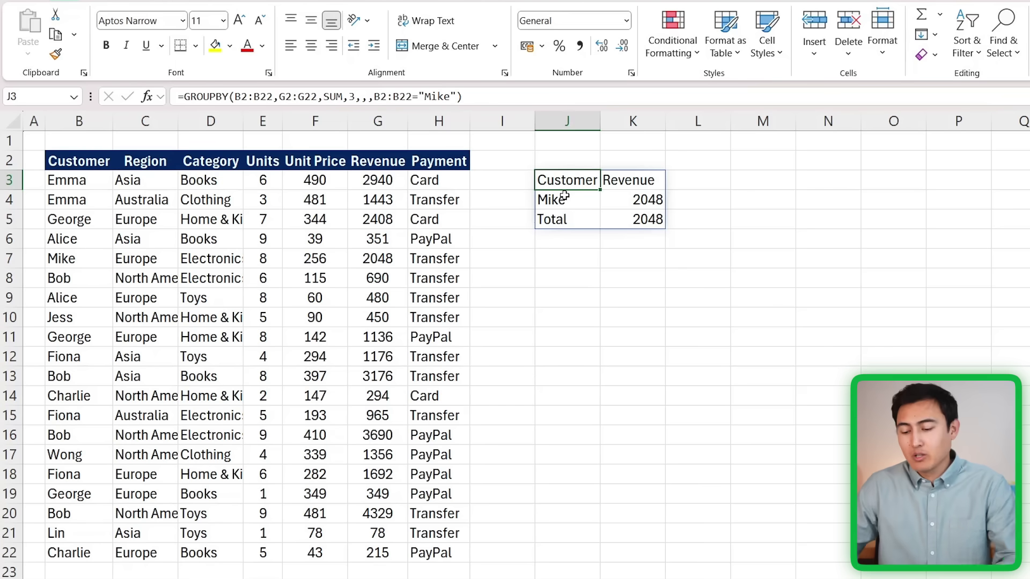
Remove the Mike filter argument from J3's GROUPBY formula.
key(F2)
key(Left)
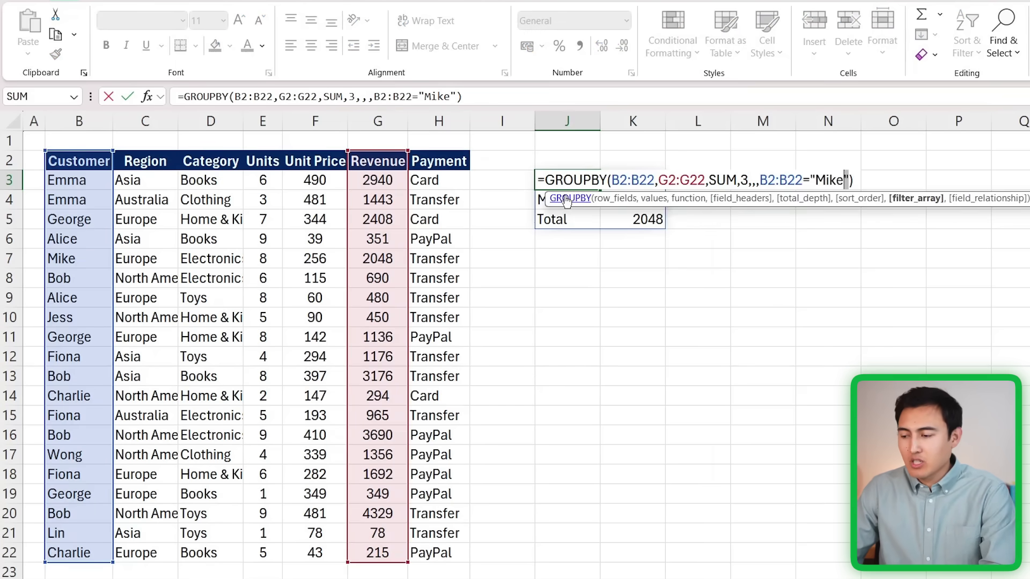
key(shift+Left)
key(shift+Left)
key(shift+Left)
key(shift+Left)
key(shift+Left)
key(shift+Left)
key(shift+Left)
key(shift+Left)
key(shift+Left)
key(shift+Left)
key(shift+Left)
key(BackSpace)
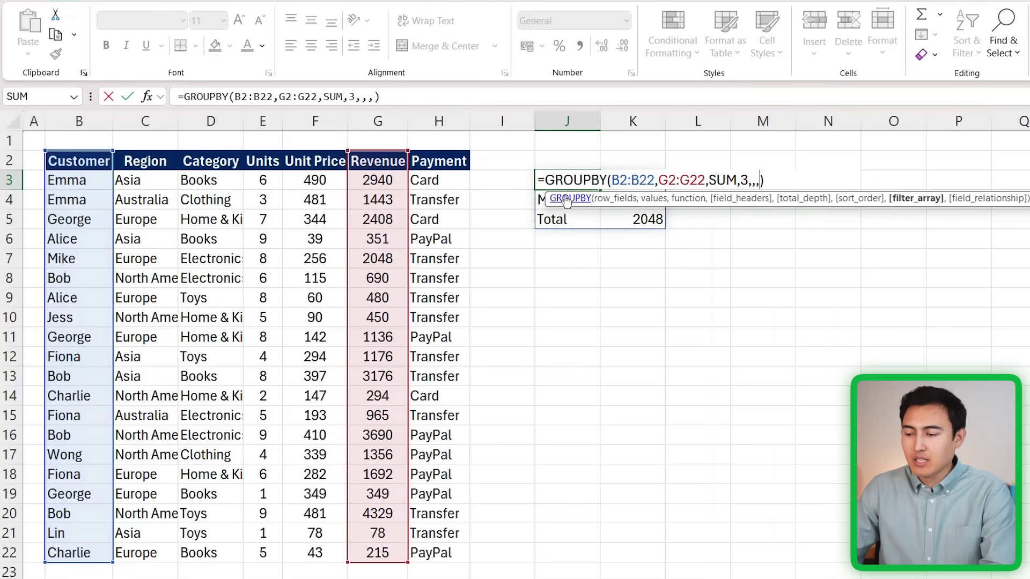
key(ctrl+Return)
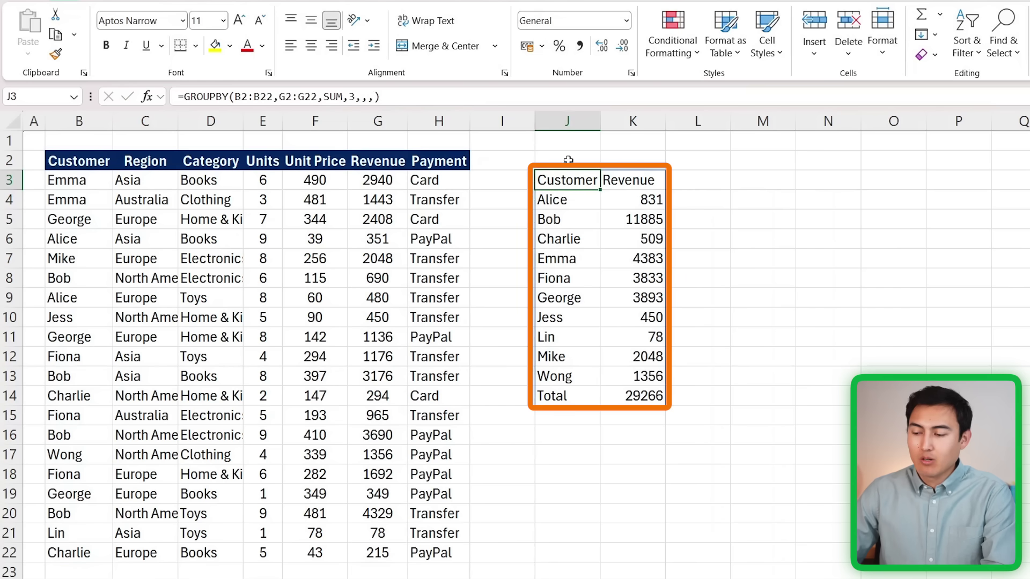
click(625, 205)
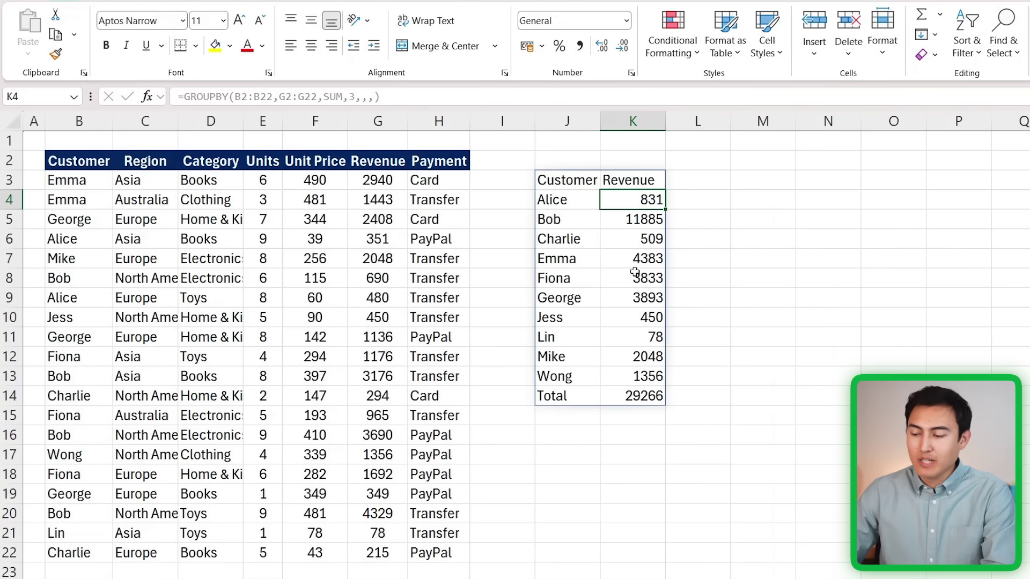
Set sort_order to 2 so customers sort by revenue ascending.
click(557, 185)
double_click(557, 185)
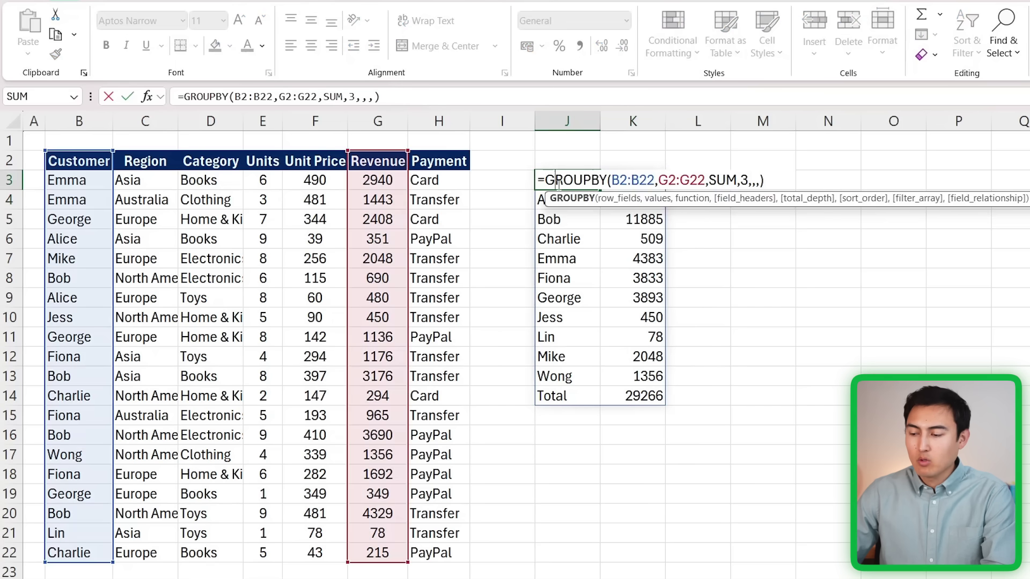
click(751, 187)
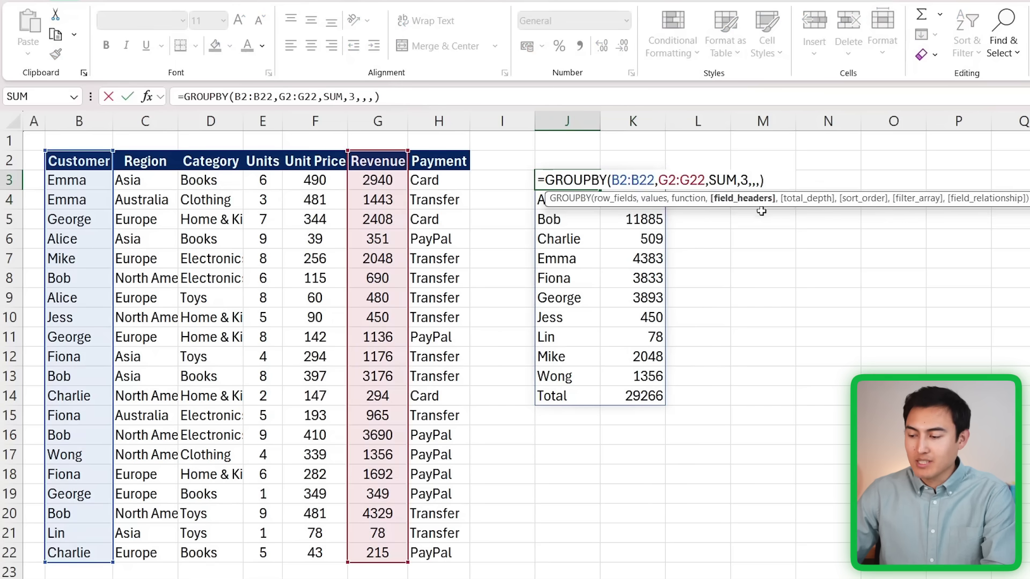
key(Right)
key(Right)
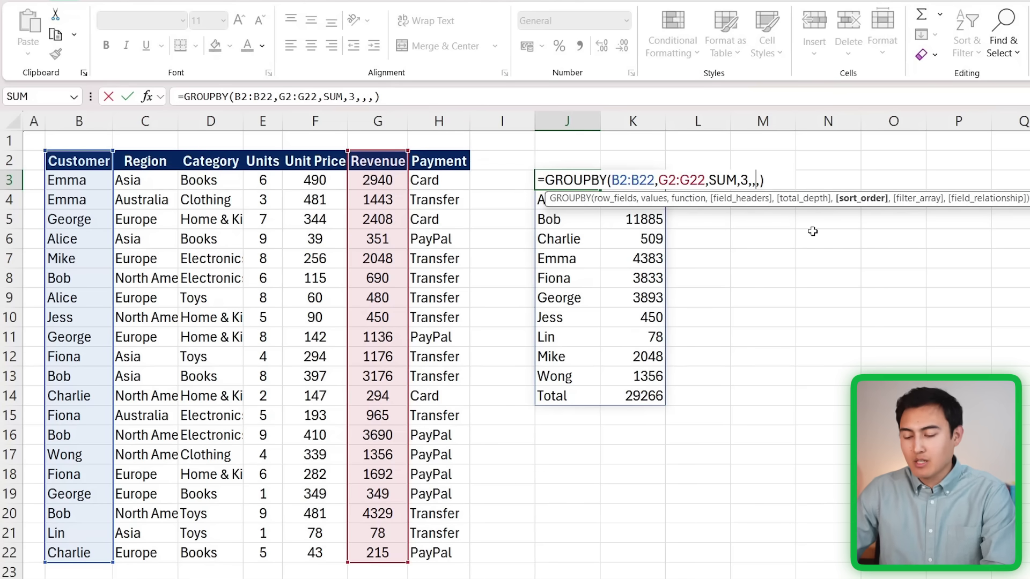
text(1)
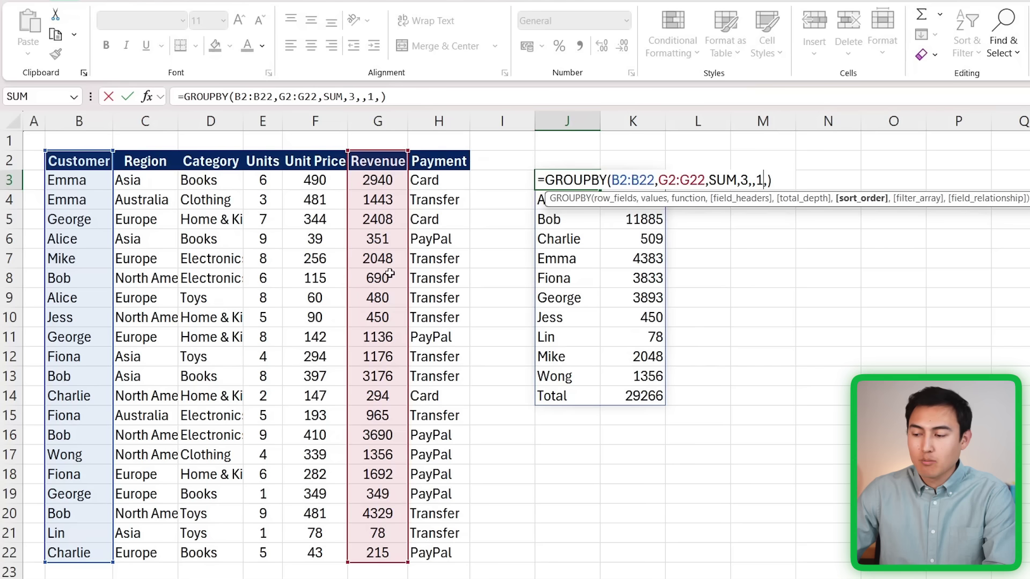
key(BackSpace)
text(2)
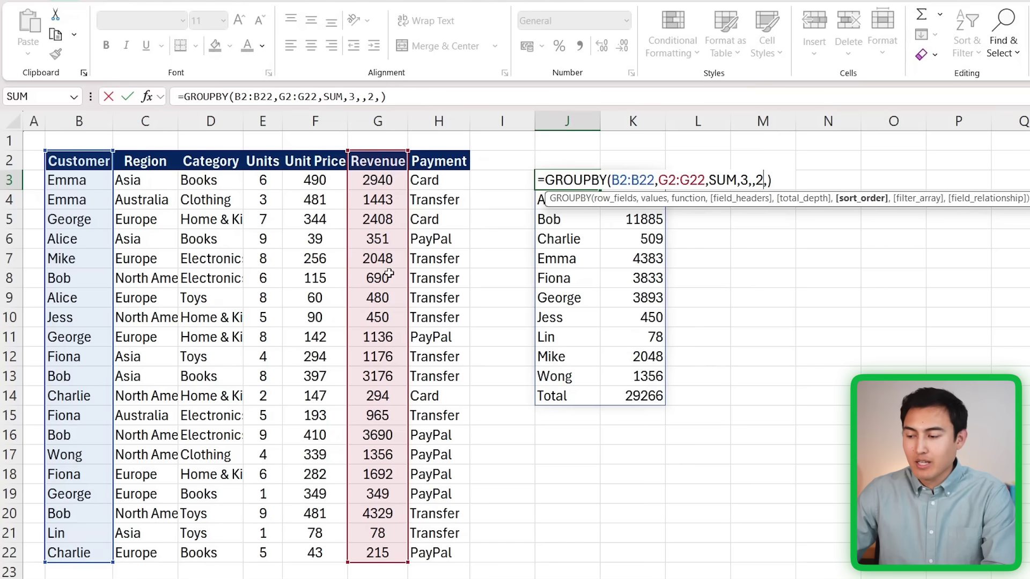
key(Return)
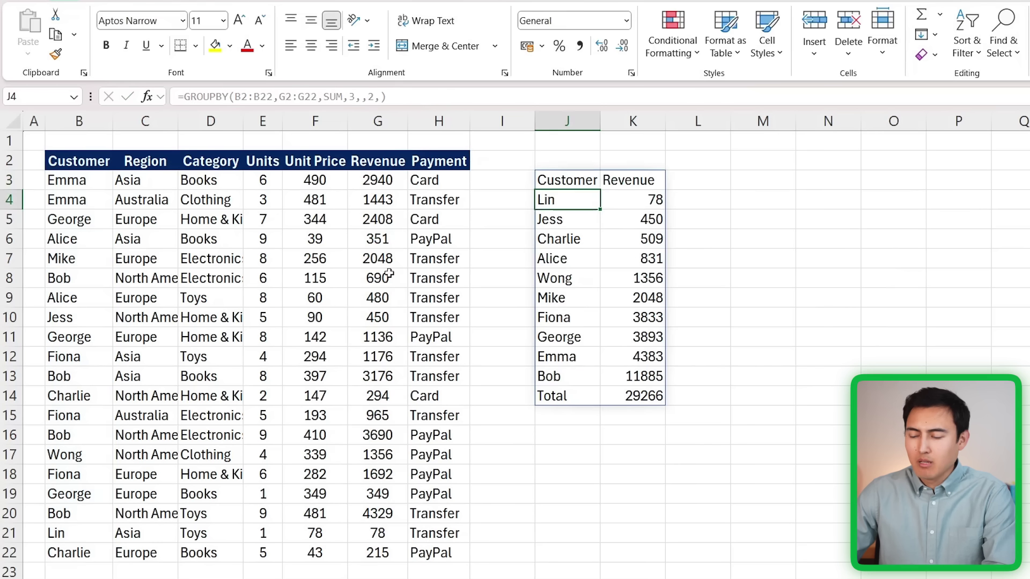
Change sort_order to -2 so revenue sorts descending with 11885 first.
key(Up)
key(Right)
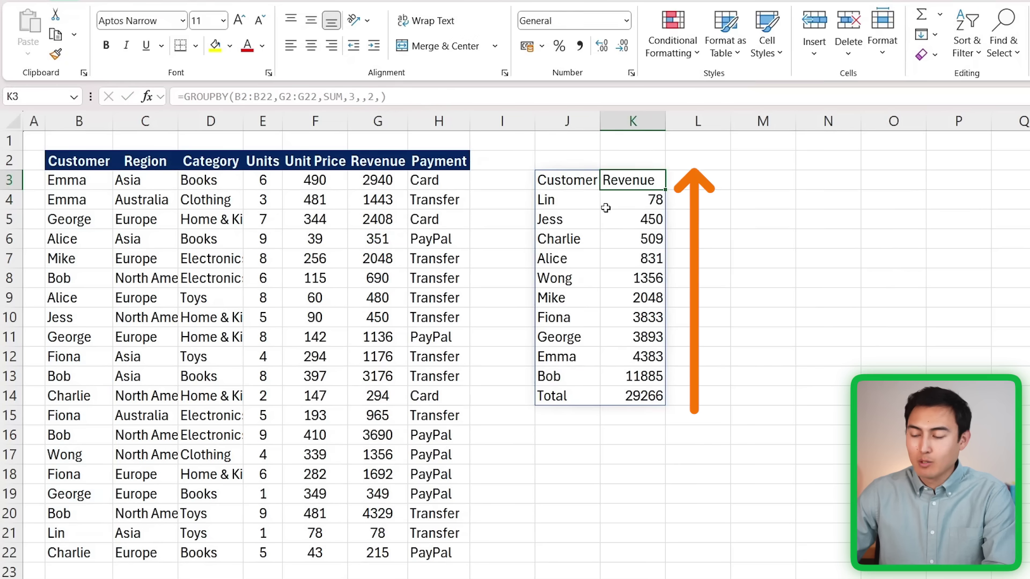
key(Left)
key(F2)
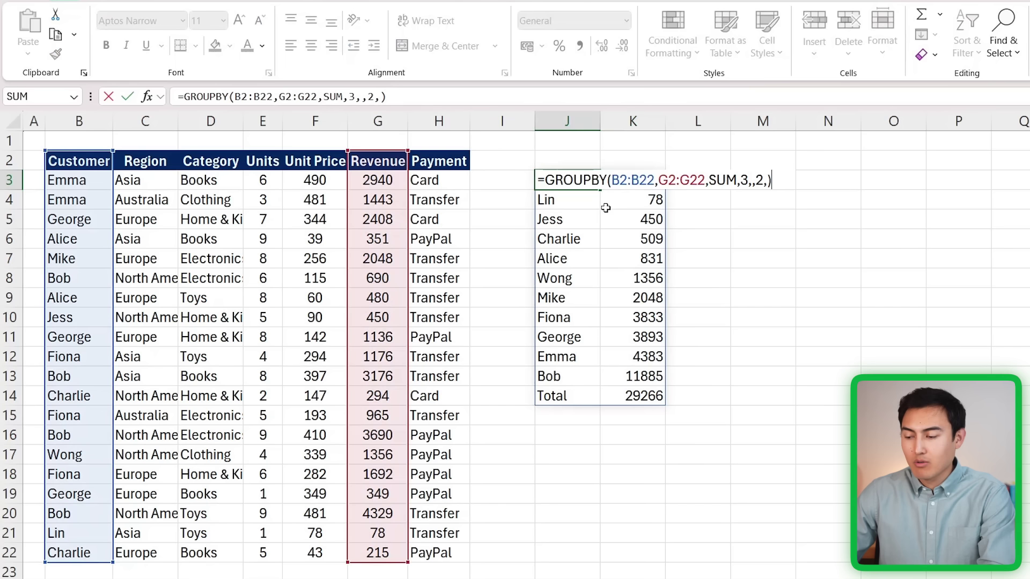
click(763, 186)
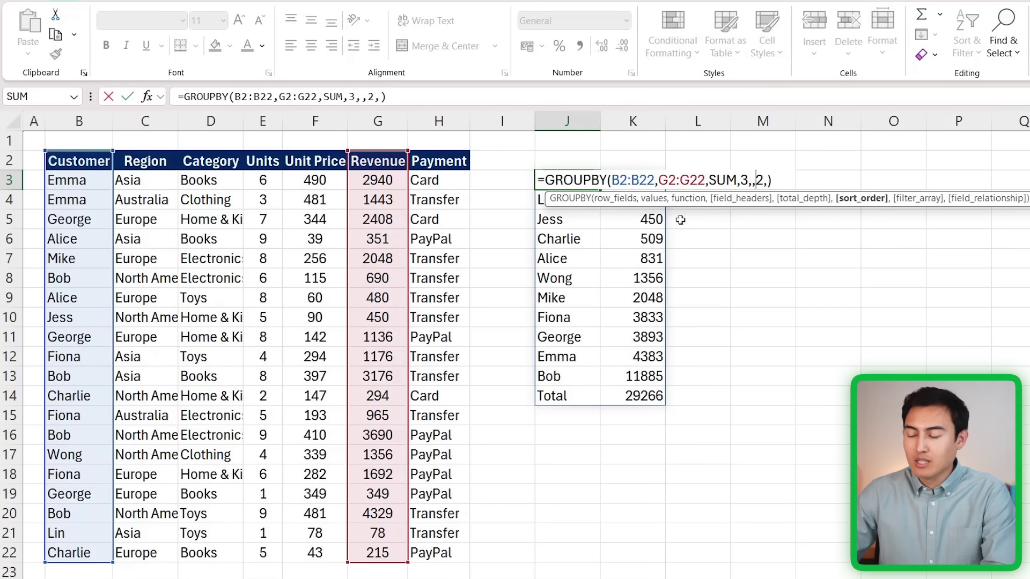
text(-)
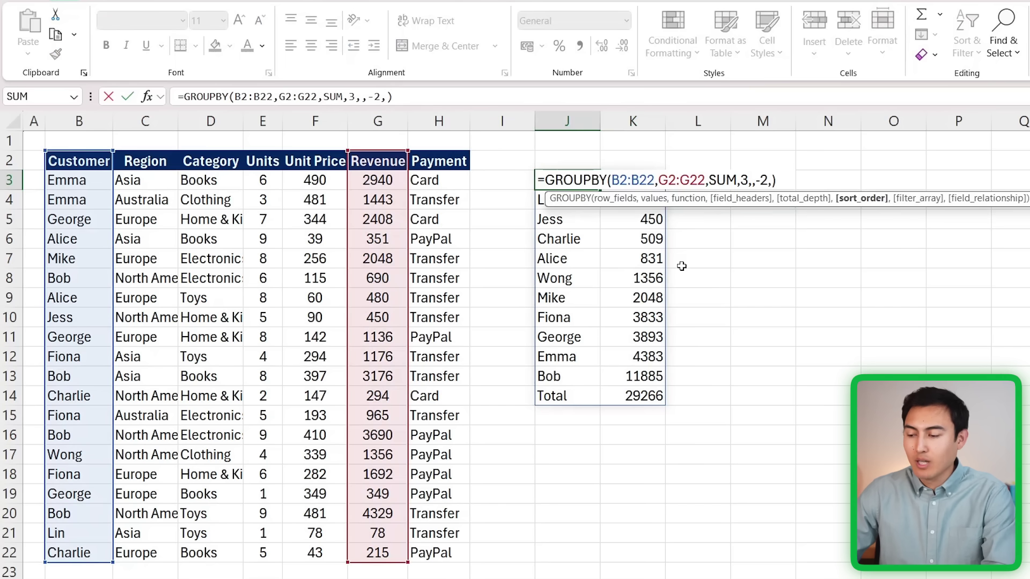
key(Return)
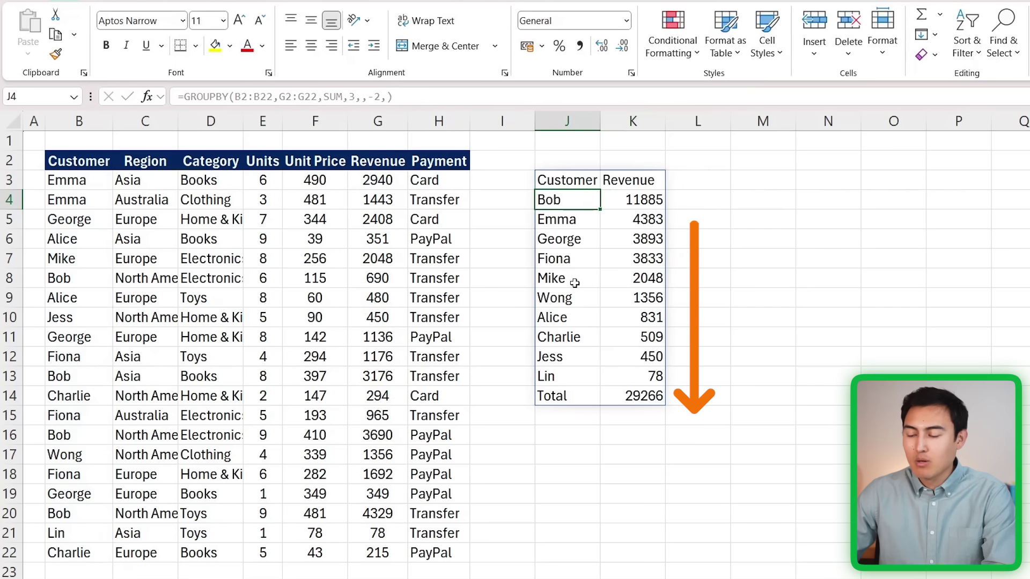
key(shift+Right)
Start a GROUPBY in J3 grouping Customer B2:B22 with Revenue G2:G22 as values.
key(shift+Left)
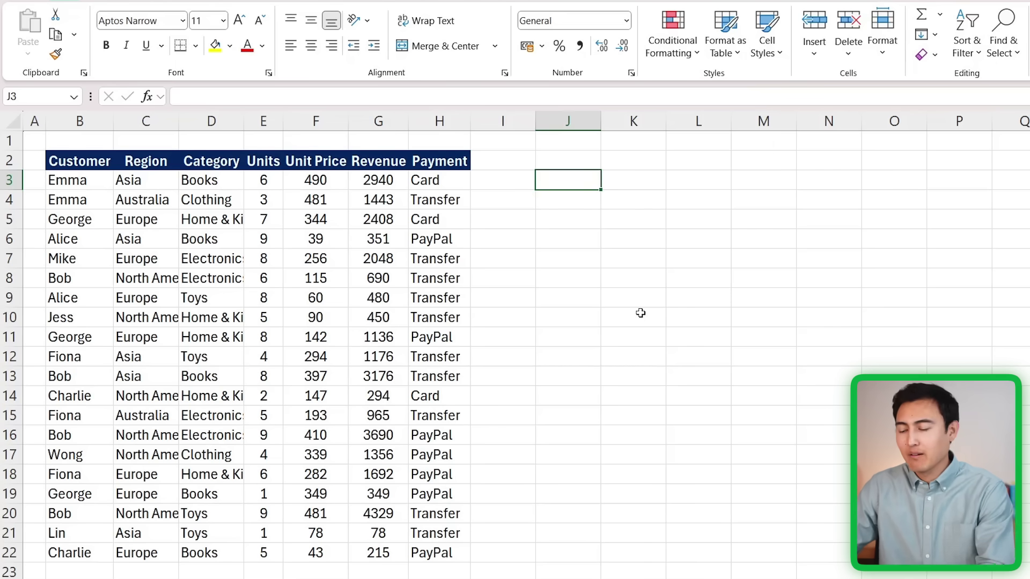
text(=groupb)
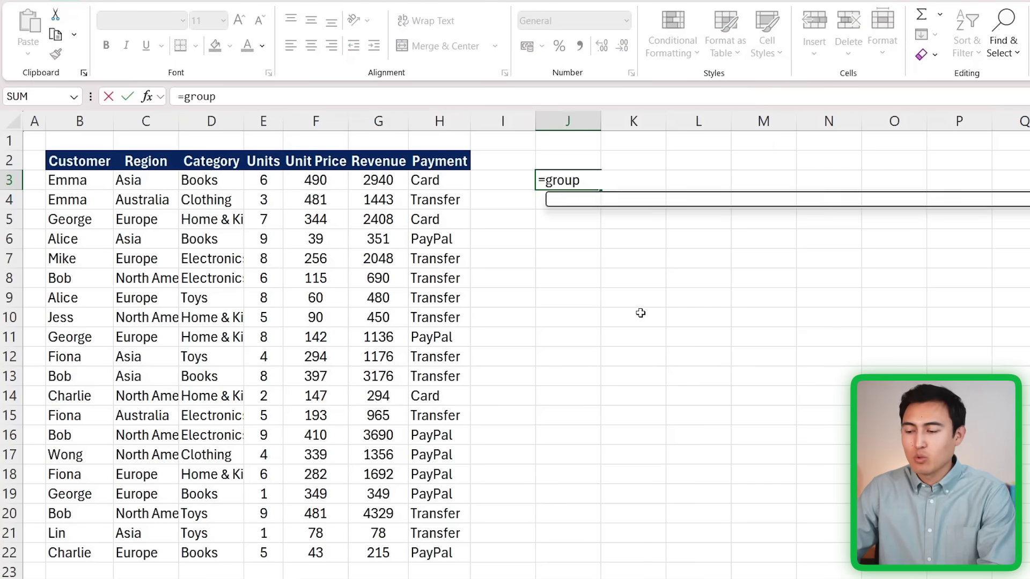
key(Tab)
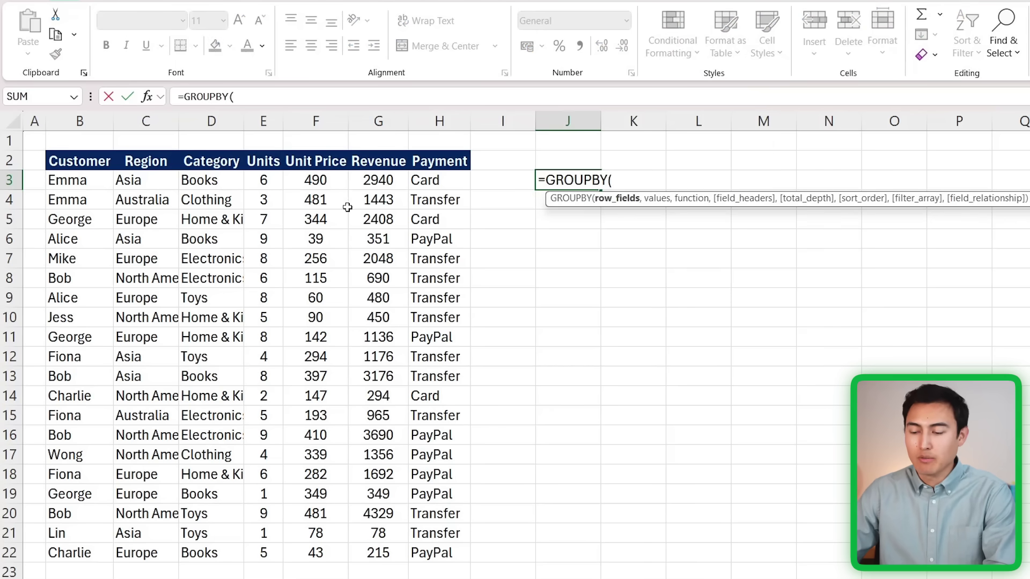
click(75, 180)
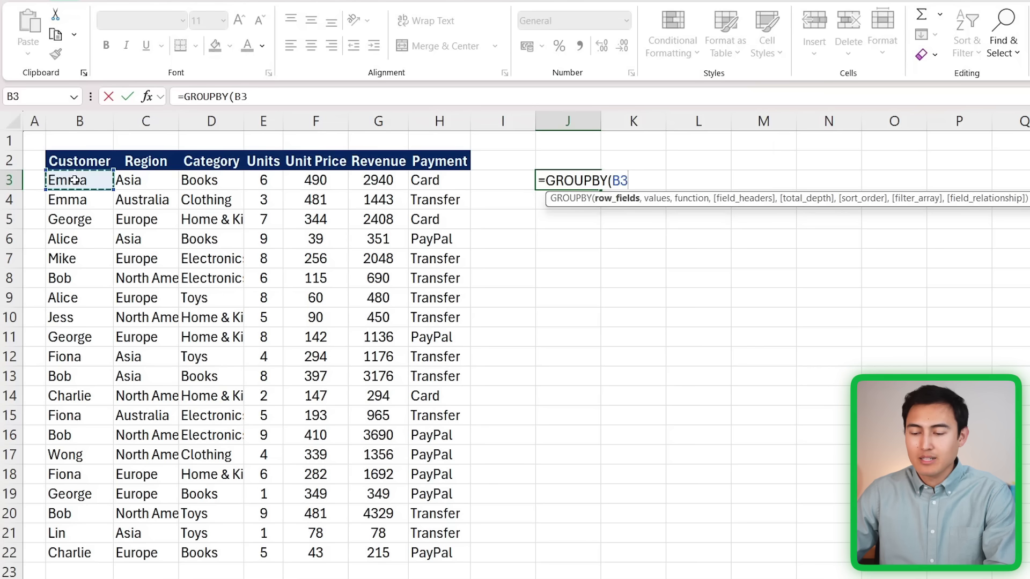
key(Up)
key(ctrl+shift+Down)
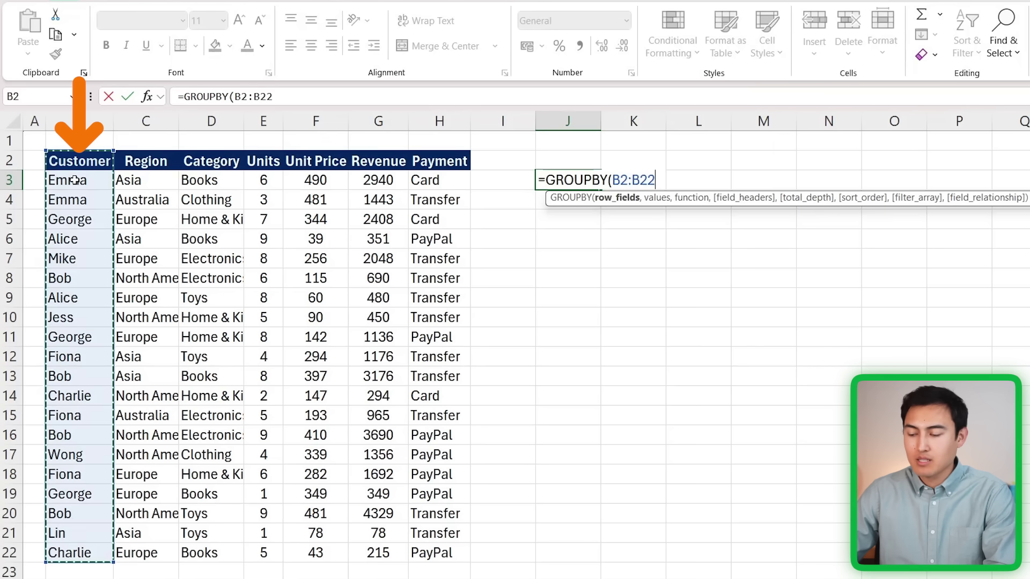
text(,)
click(363, 159)
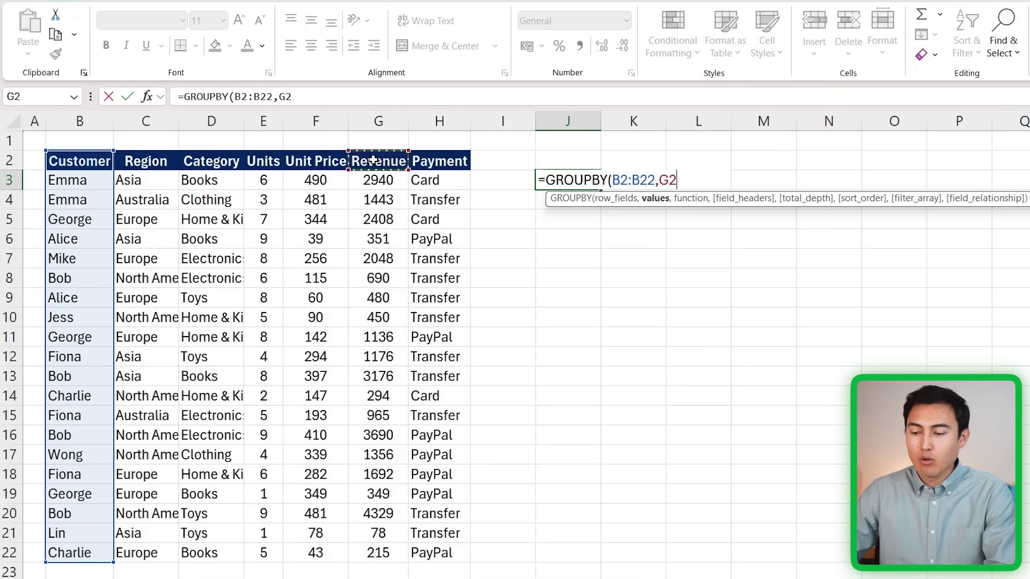
key(ctrl+shift+Down)
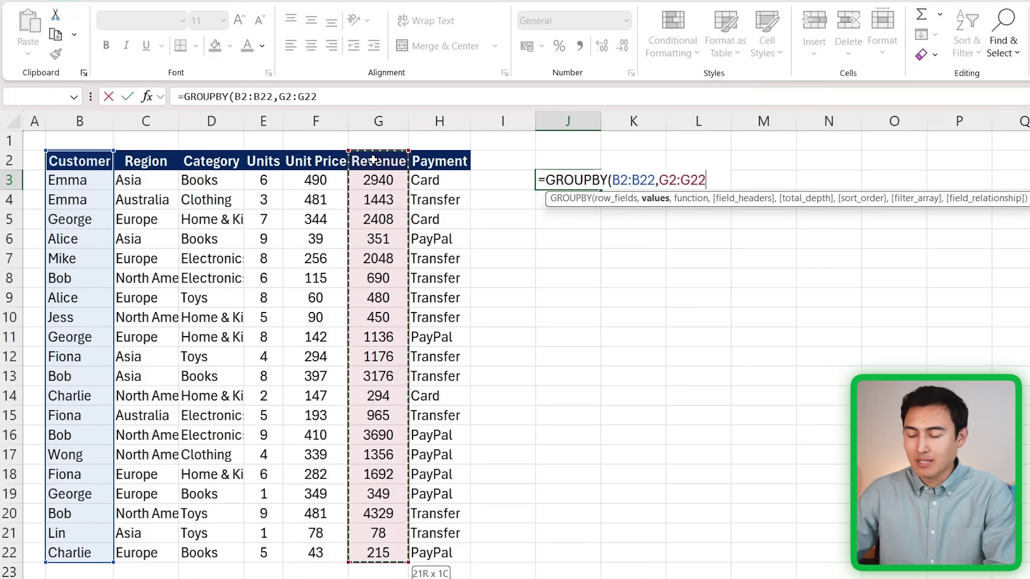
Add HSTACK(SUM,PERCENTOF,AVERAGE) as the aggregation and close the formula.
text(,)
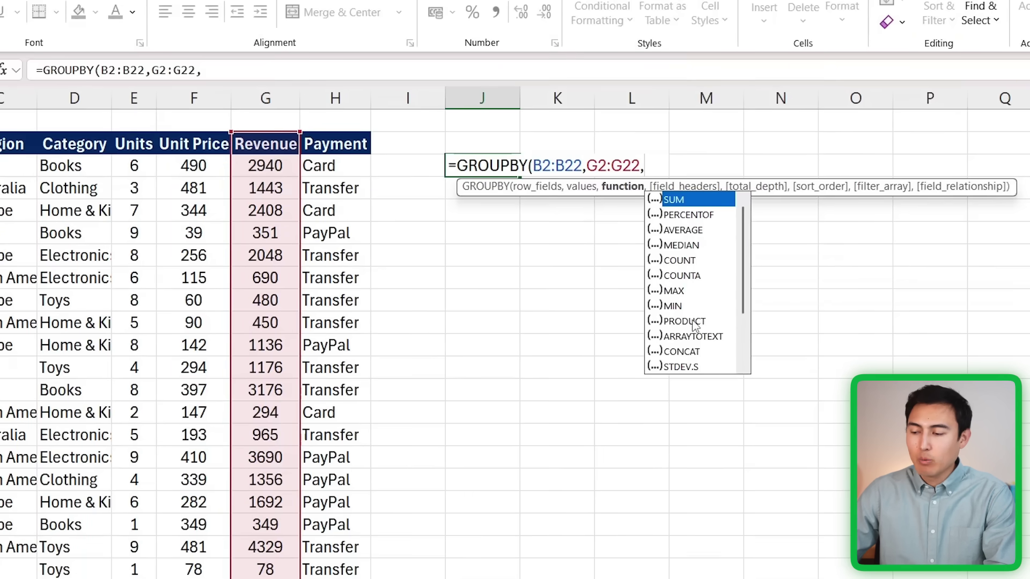
text(hstack)
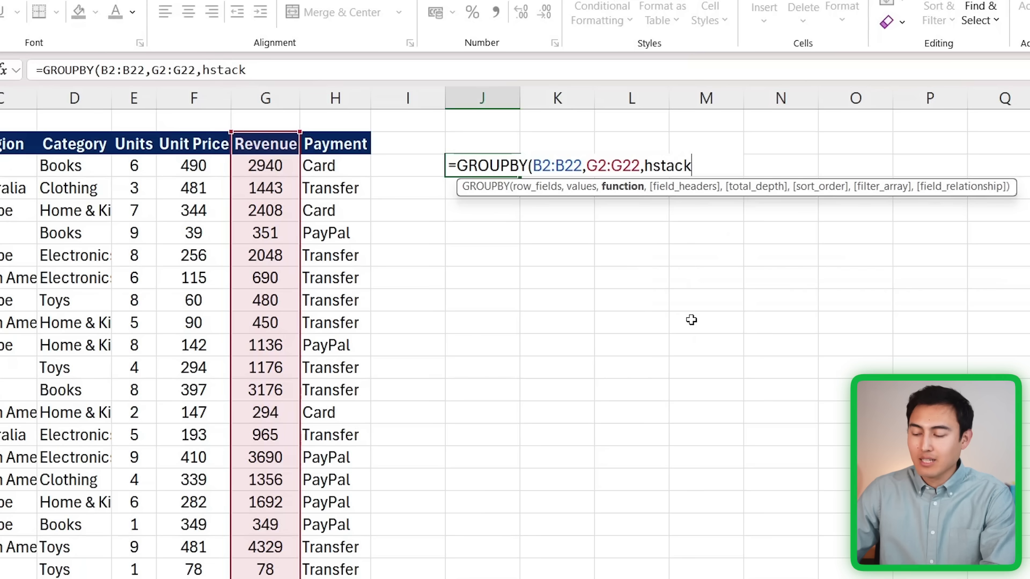
text(()
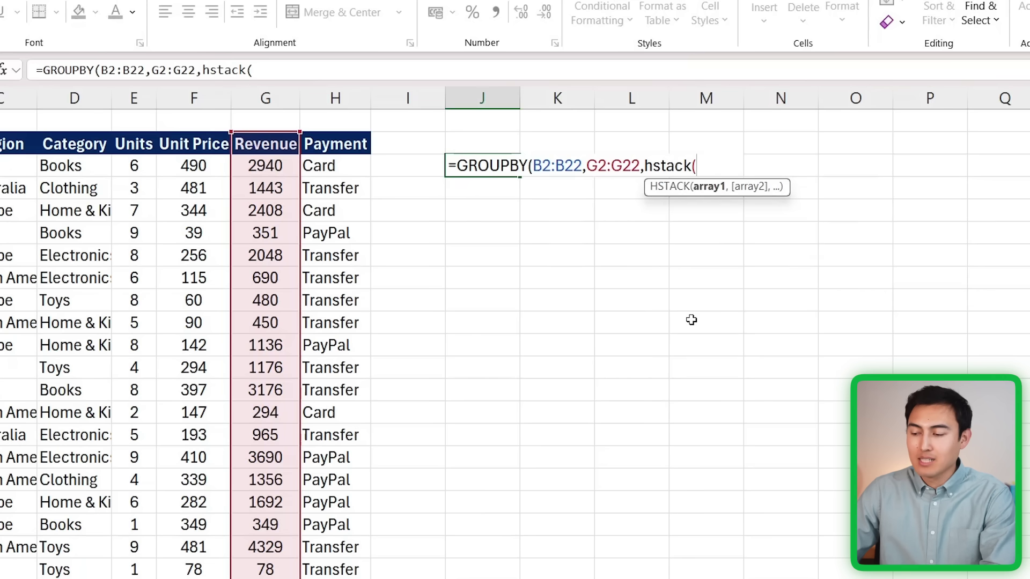
text(su)
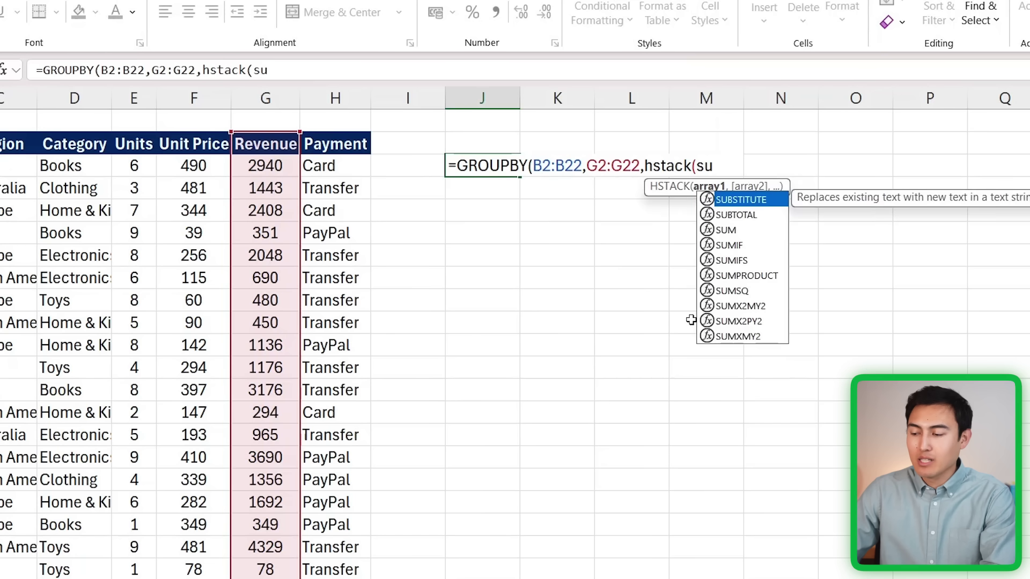
key(Down)
key(Down)
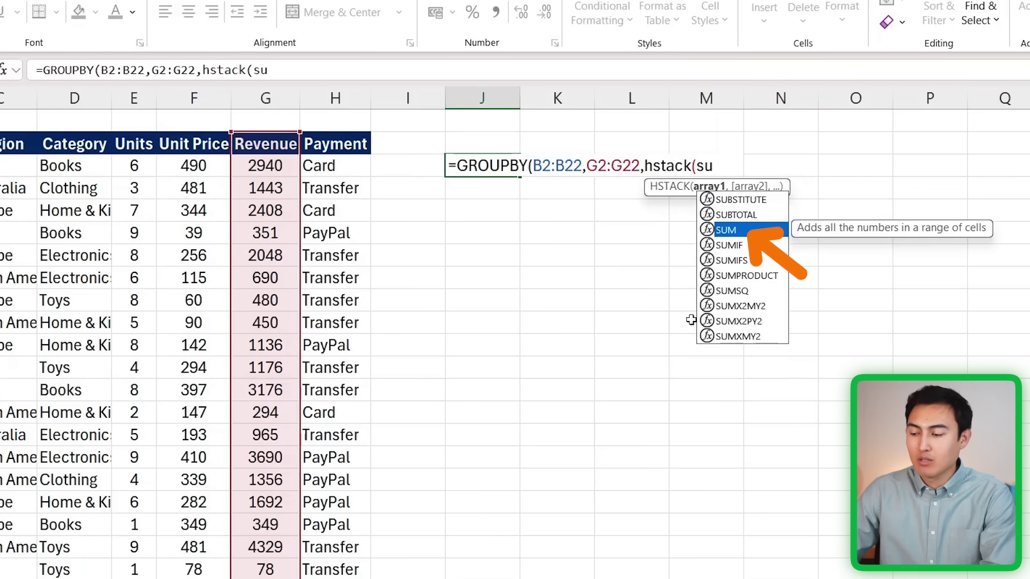
key(Tab)
key(BackSpace)
text(,)
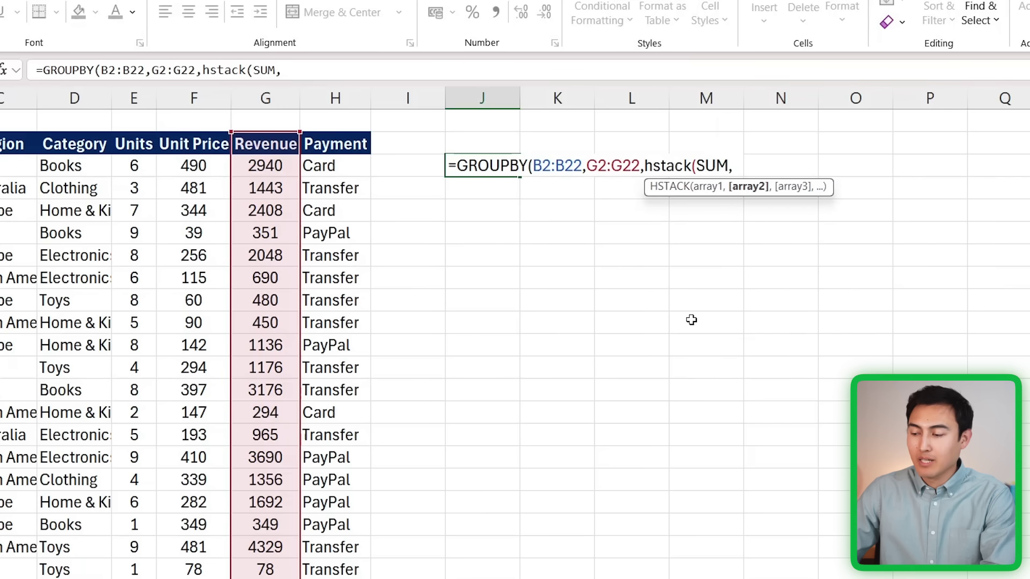
text(PER)
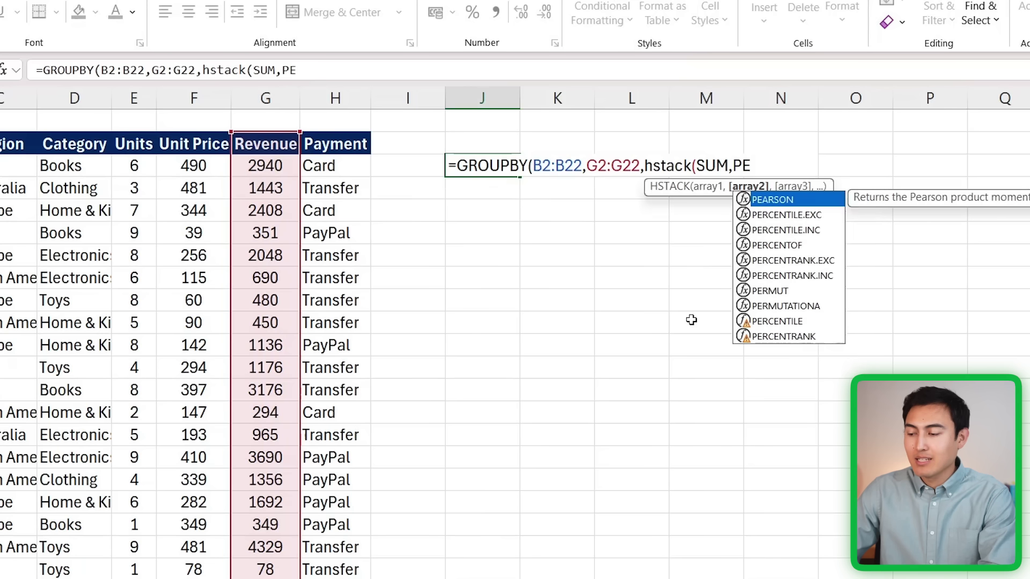
key(Down)
key(Down)
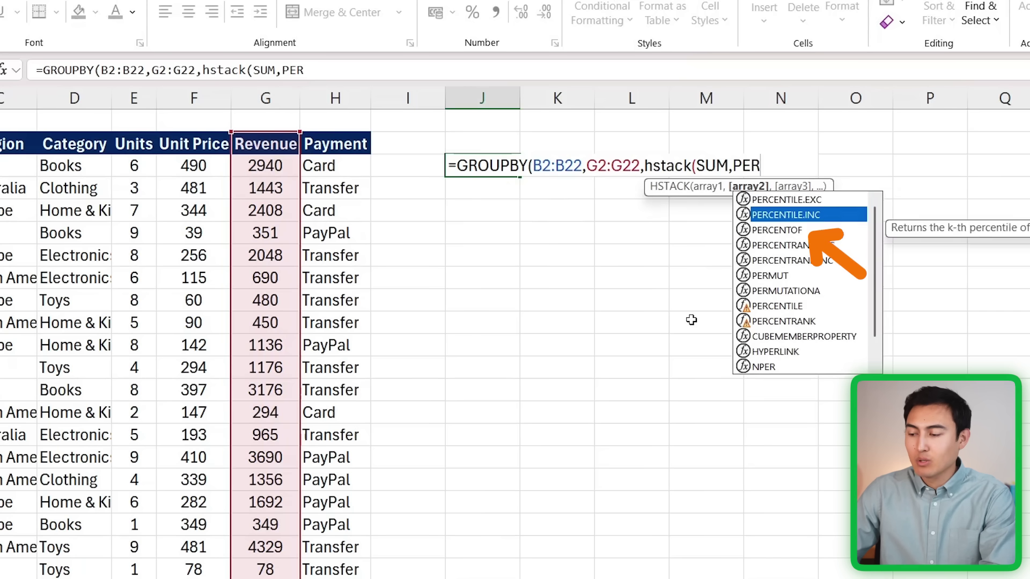
key(Tab)
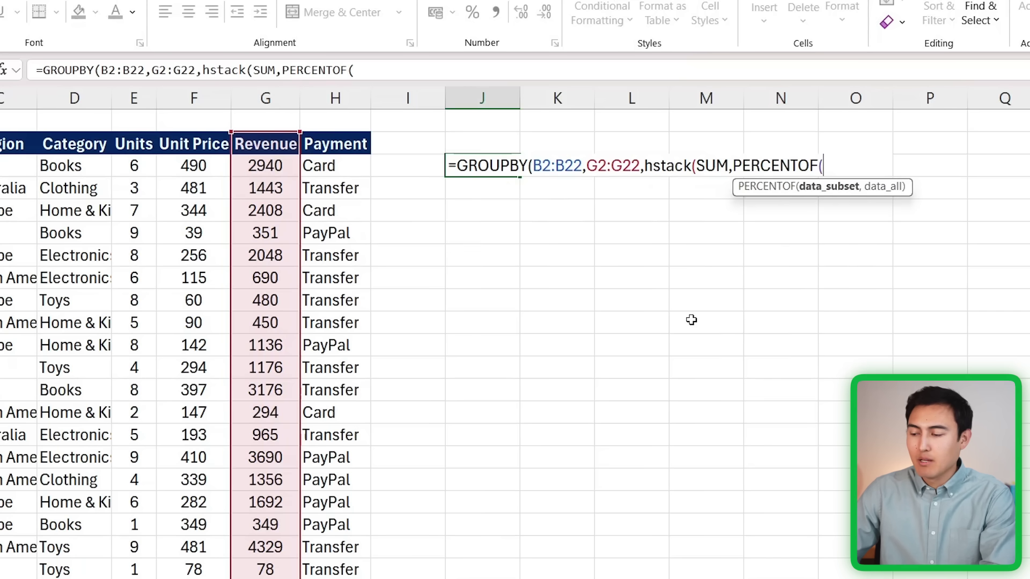
key(BackSpace)
text(,)
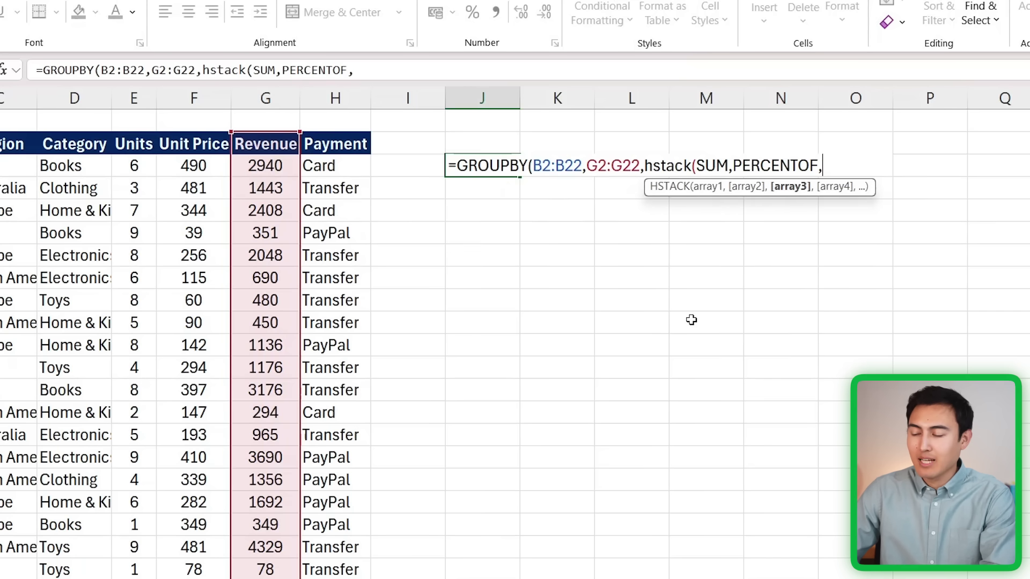
text(AVERAGE)
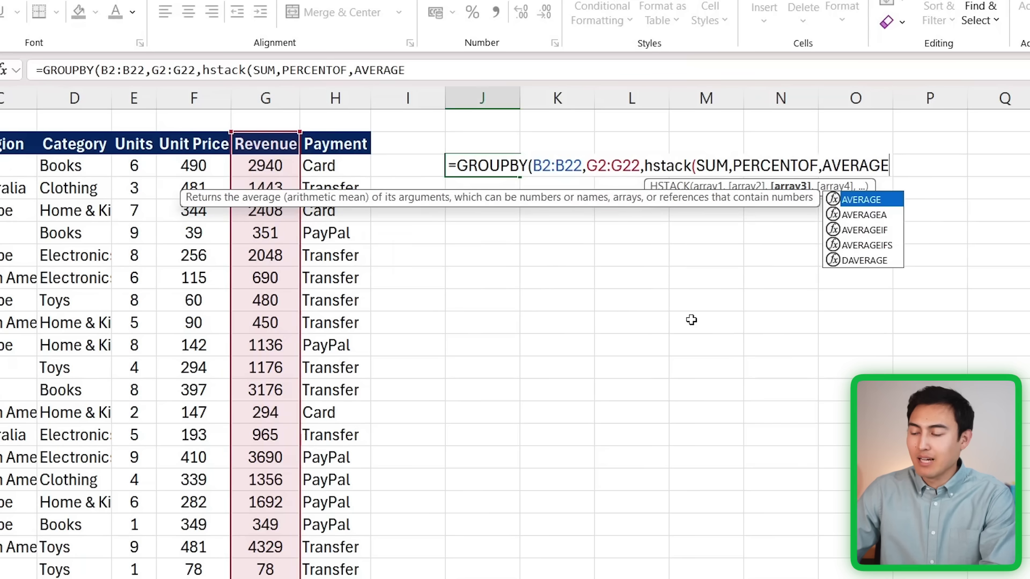
text())
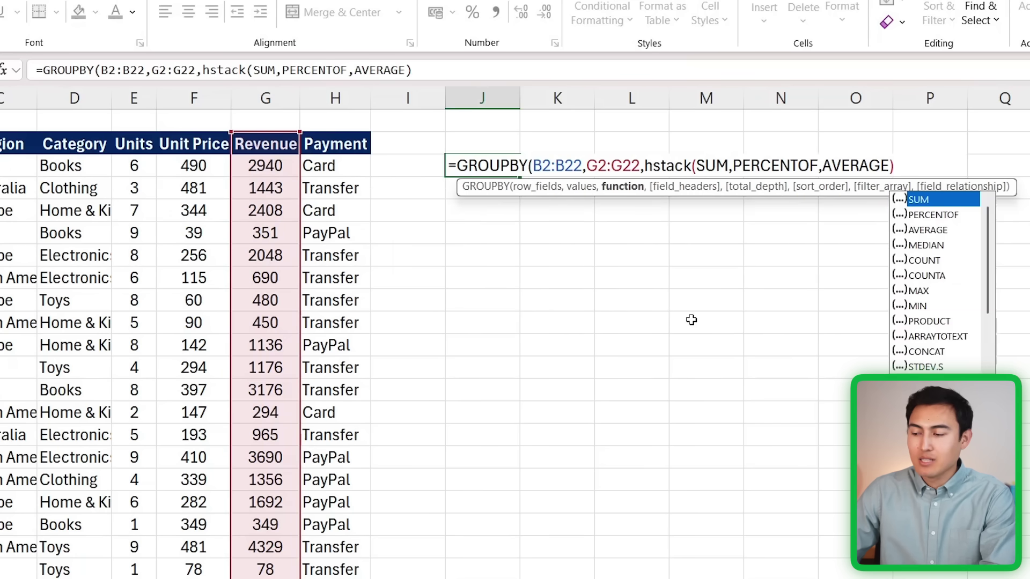
text())
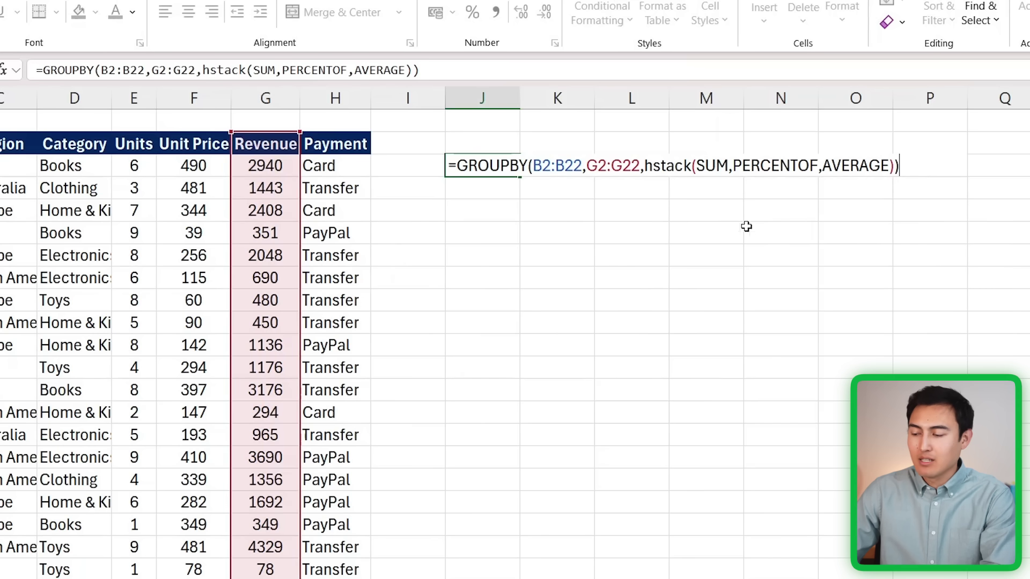
Enter the formula, then shift its ranges to B3:B22 and G3:G22 to drop the duplicate header.
key(Return)
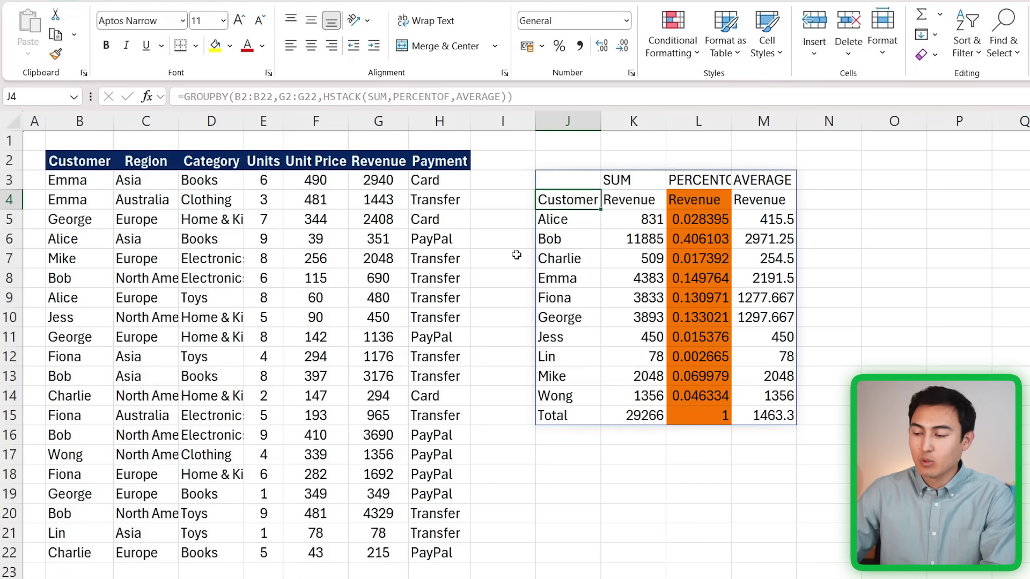
key(Up)
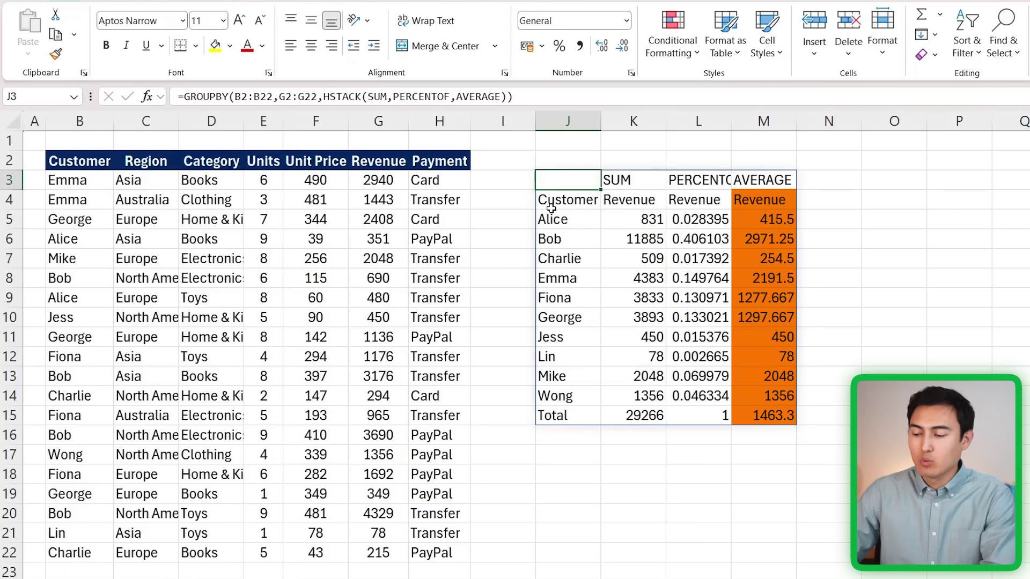
key(Down)
key(ctrl+shift+Right)
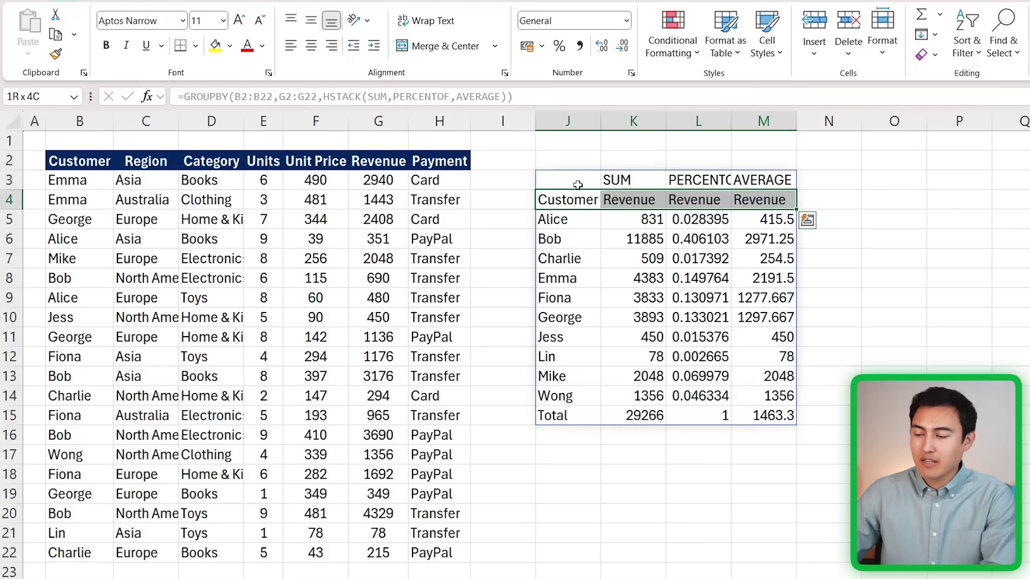
click(577, 184)
double_click(553, 174)
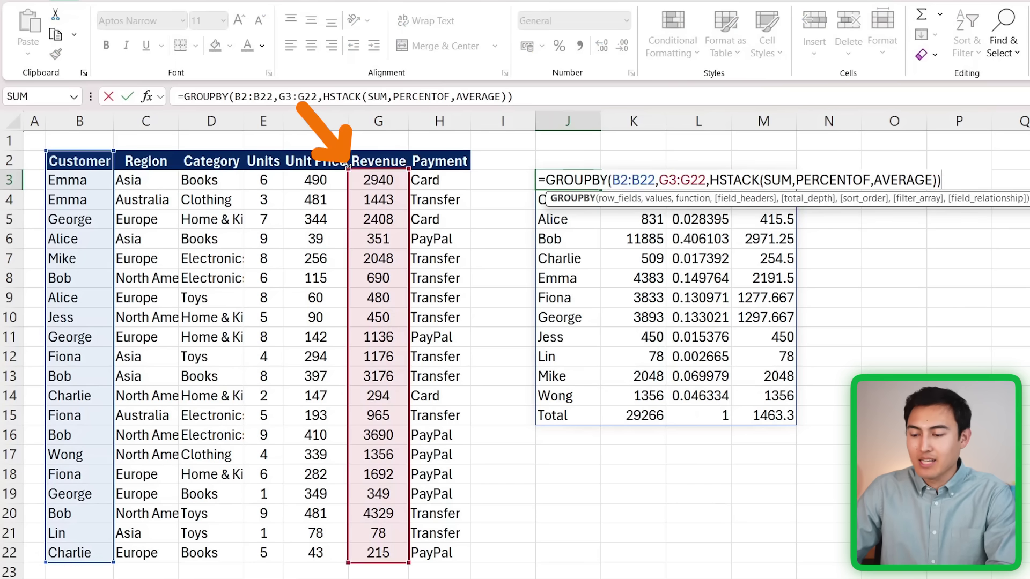
drag(350, 152, 350, 171)
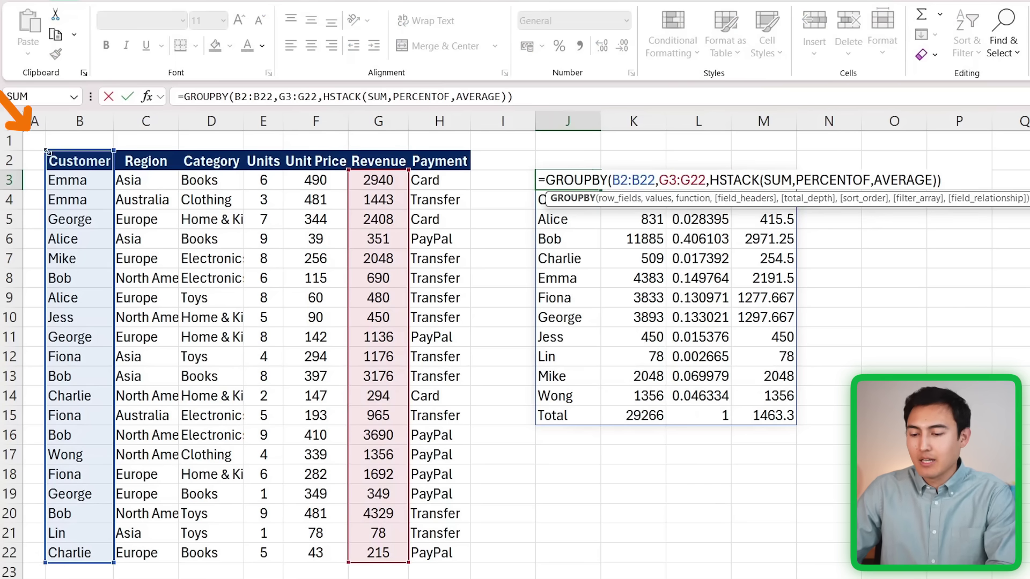
mouse_move(43, 152)
mouse_down()
mouse_move(45, 192)
mouse_move(48, 168)
mouse_up()
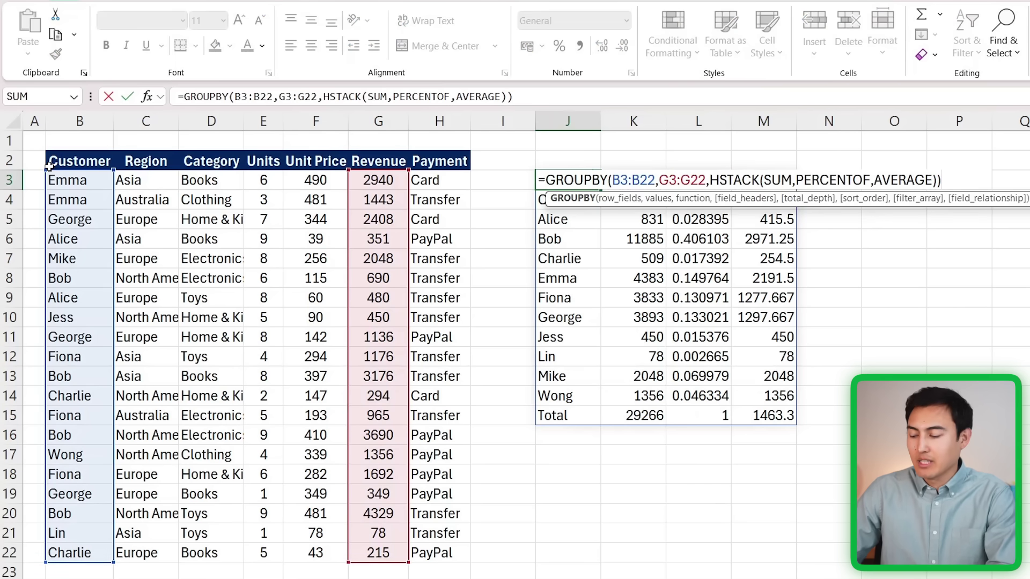
key(Return)
Format the PERCENTOF values in L4:L14 as percentages.
key(Right)
key(Right)
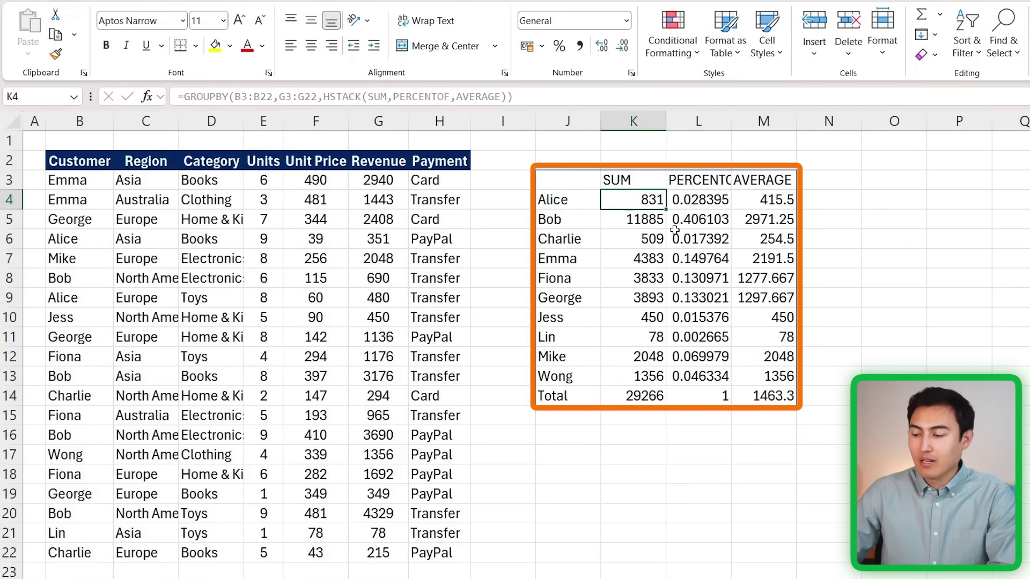
key(ctrl+shift+Down)
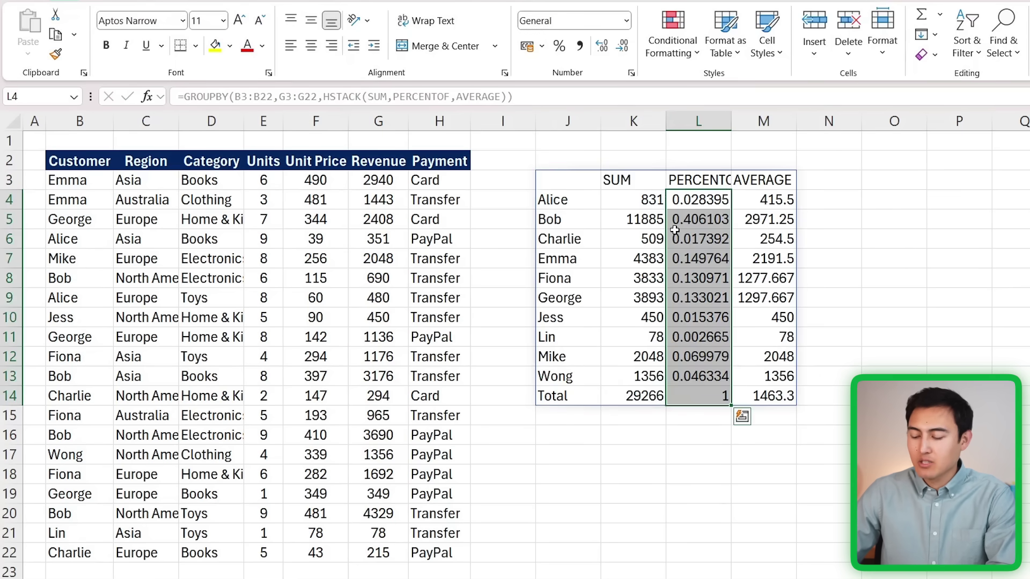
key(alt+h)
key(p)
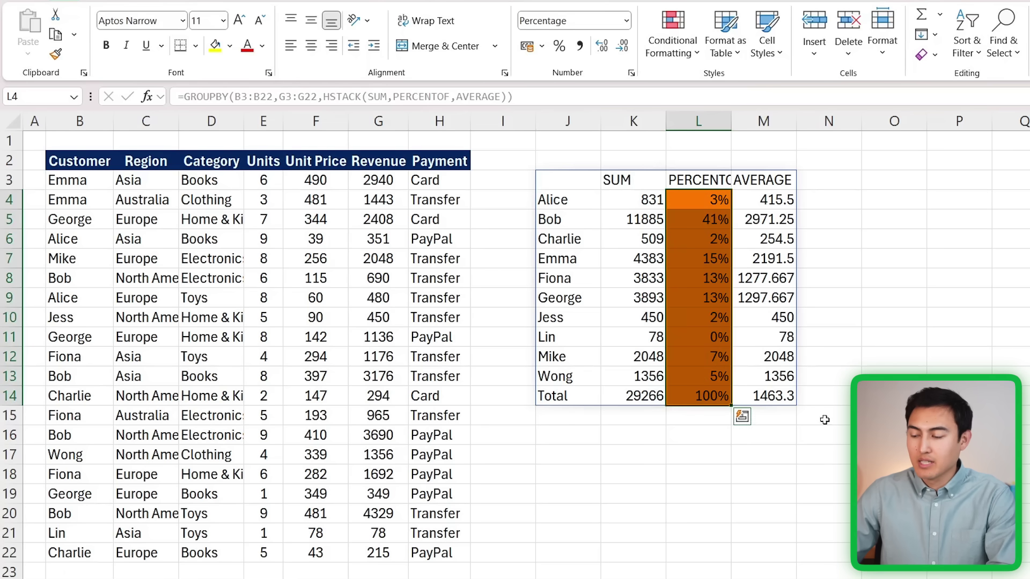
key(Down)
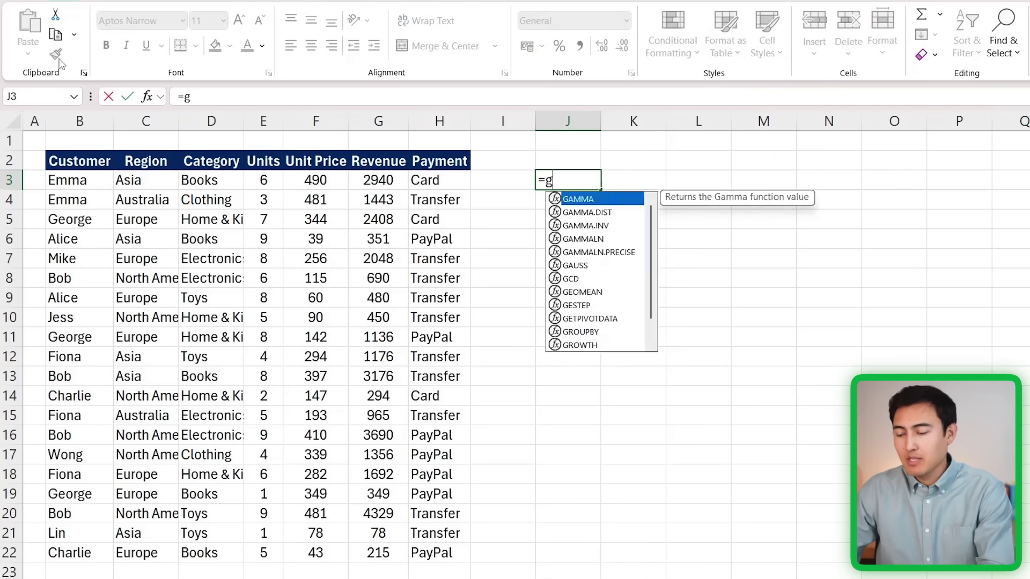
Start a GROUPBY in J3 grouping by HSTACK of Payment H3:H22 and Region C3:C22.
key(Tab)
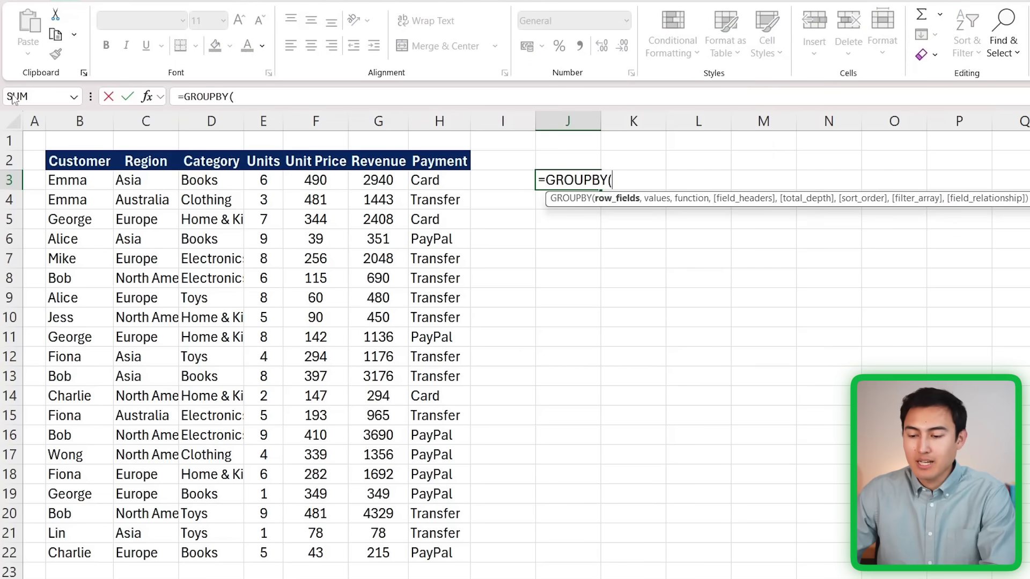
text(hs)
key(Tab)
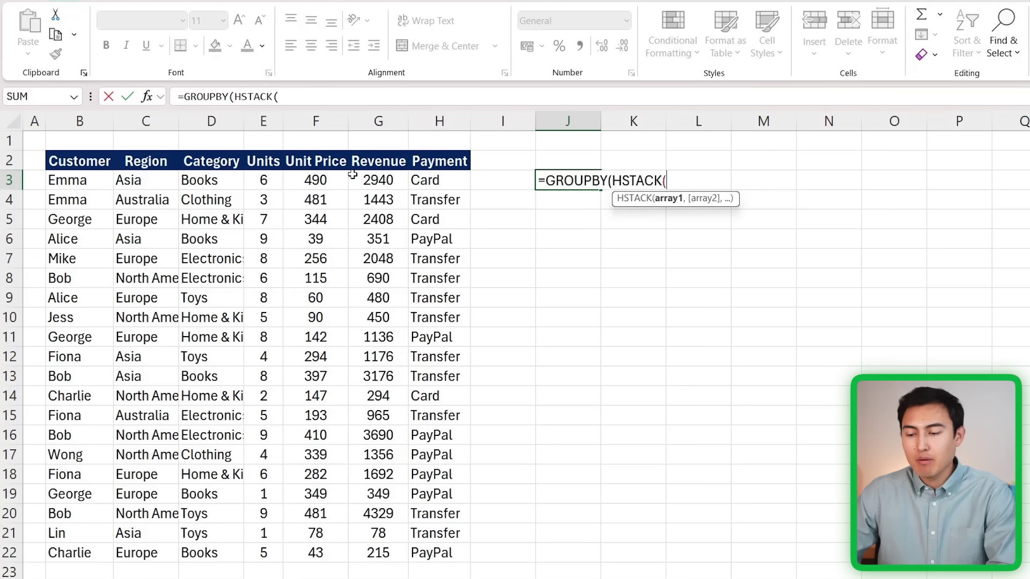
click(447, 177)
key(ctrl+shift+Down)
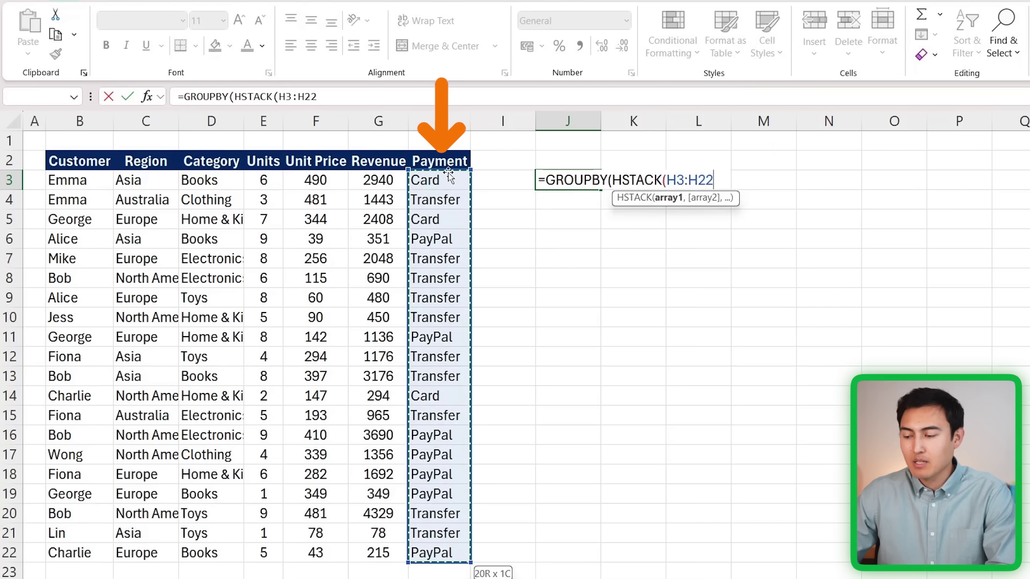
text(,)
click(134, 181)
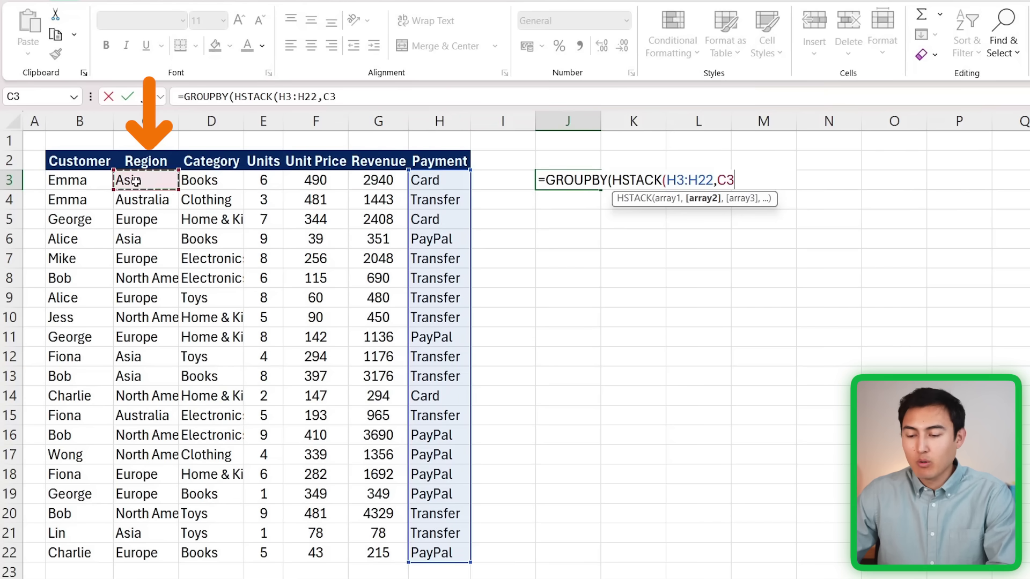
key(ctrl+shift+Down)
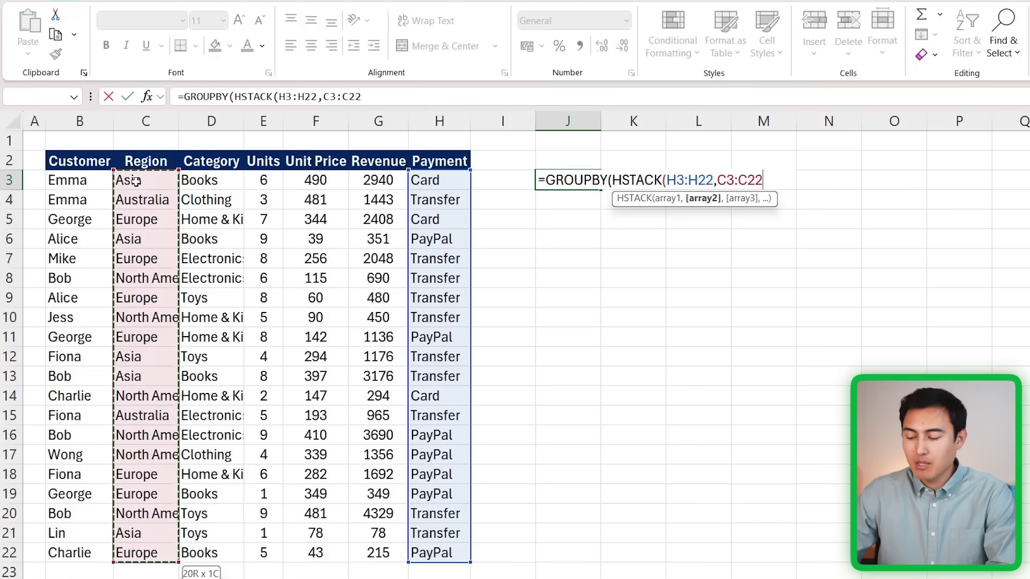
text(),)
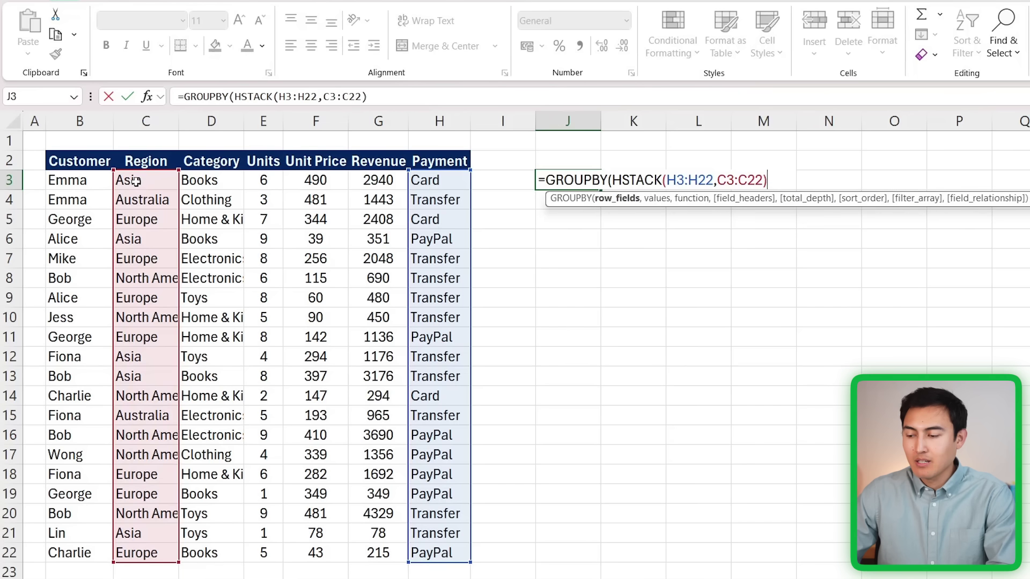
Sum Revenue G3:G22 as the values and commit the GROUPBY formula.
click(370, 177)
key(ctrl+shift+Down)
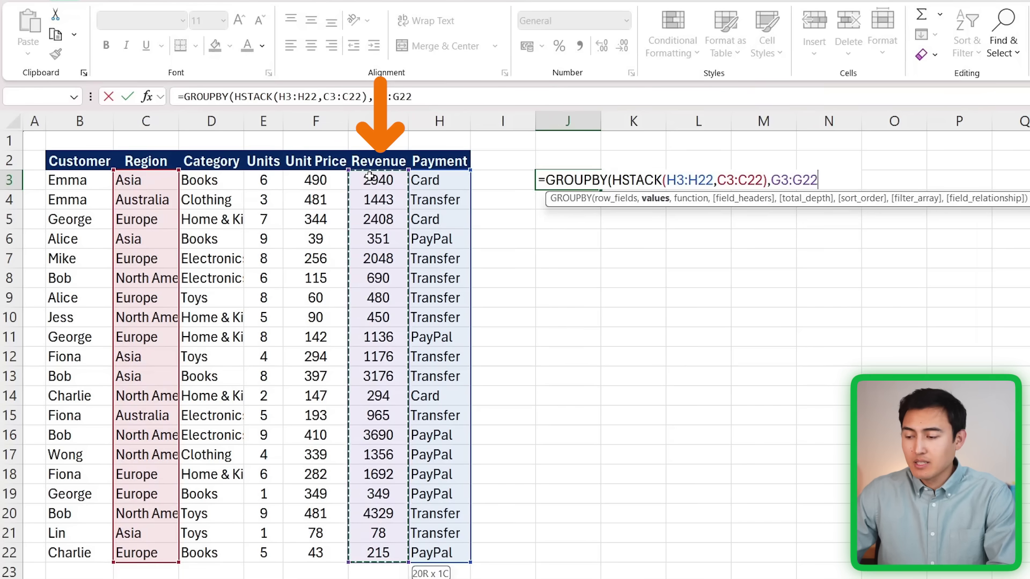
text(,)
key(Tab)
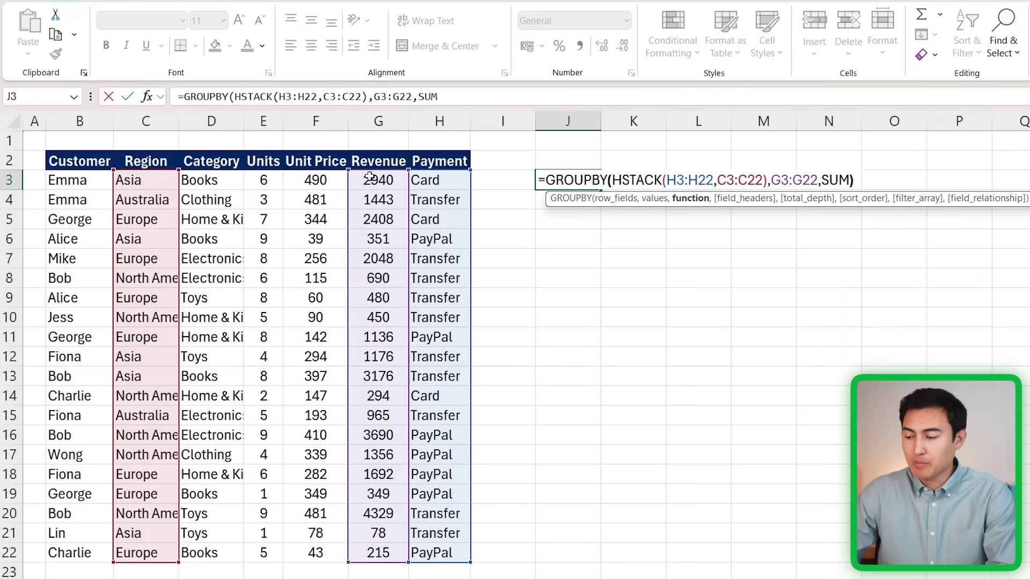
key(ctrl+Return)
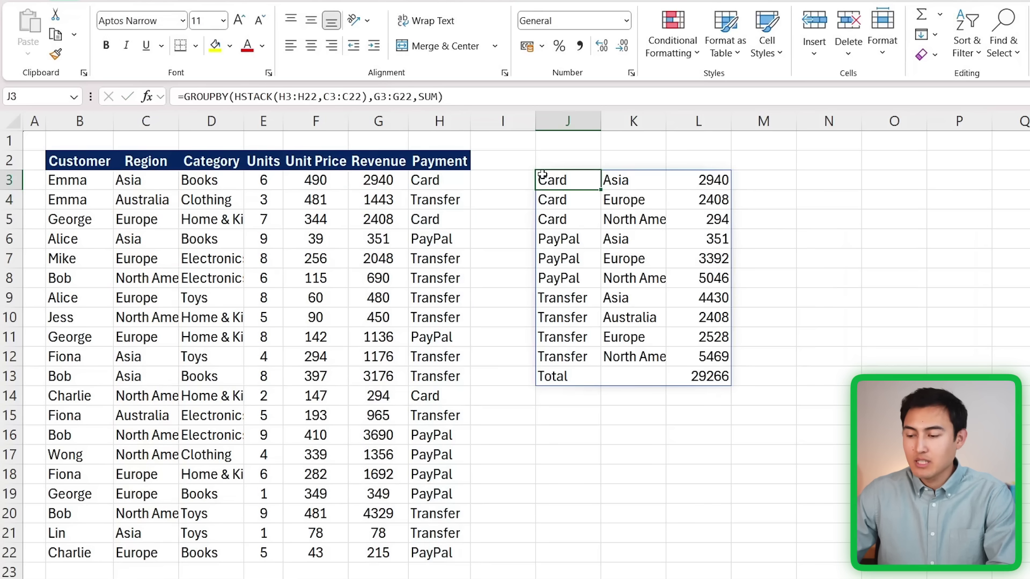
Highlight the Card rows of the summary with their regions and revenue totals.
key(shift+Down)
key(shift+Down)
key(Right)
key(shift+Down)
key(shift+Down)
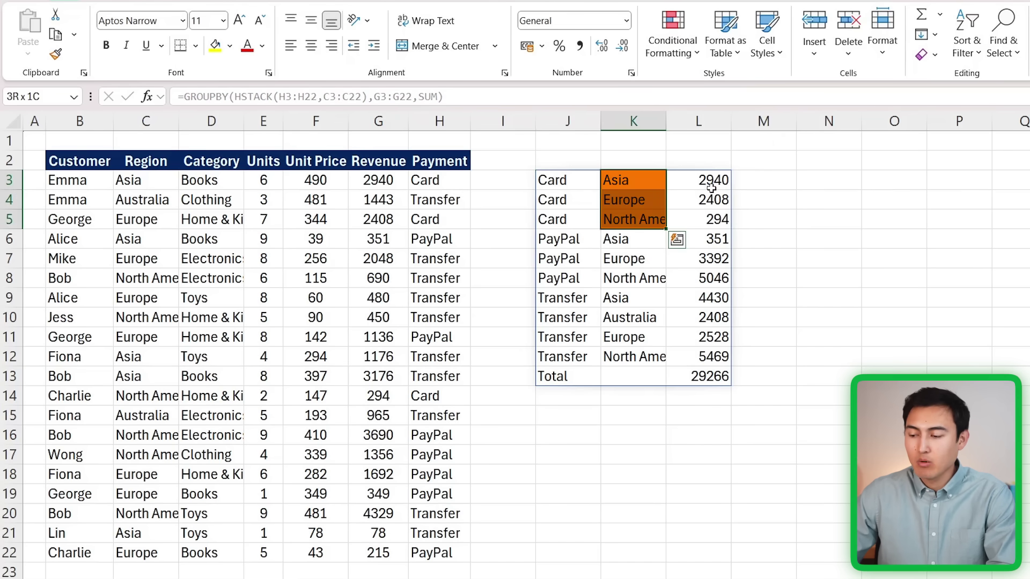
key(Right)
key(shift+Down)
key(shift+Down)
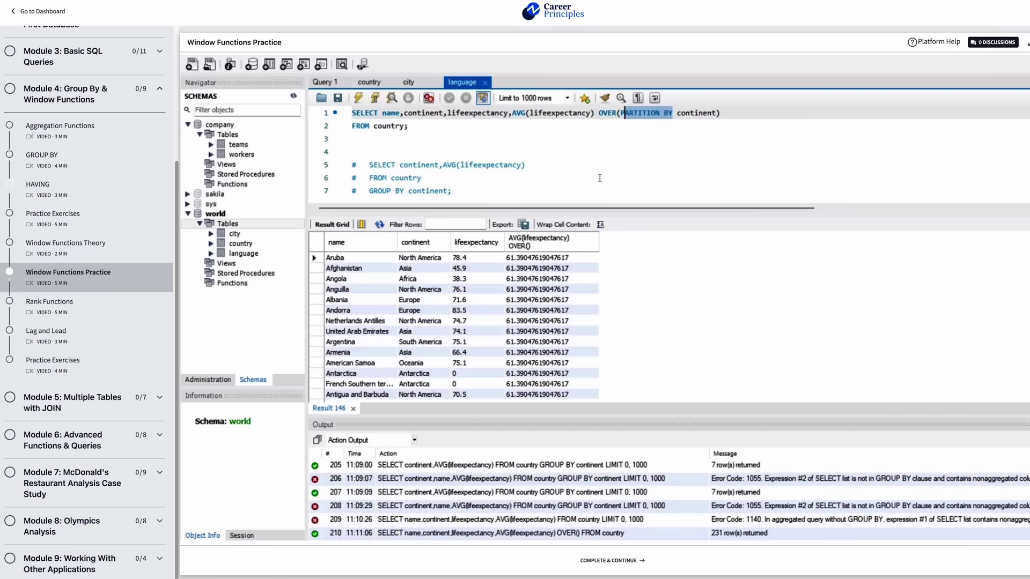
Rerun the SQL query averaging life expectancy with PARTITION BY continent.
key(Right)
key(Right)
key(Right)
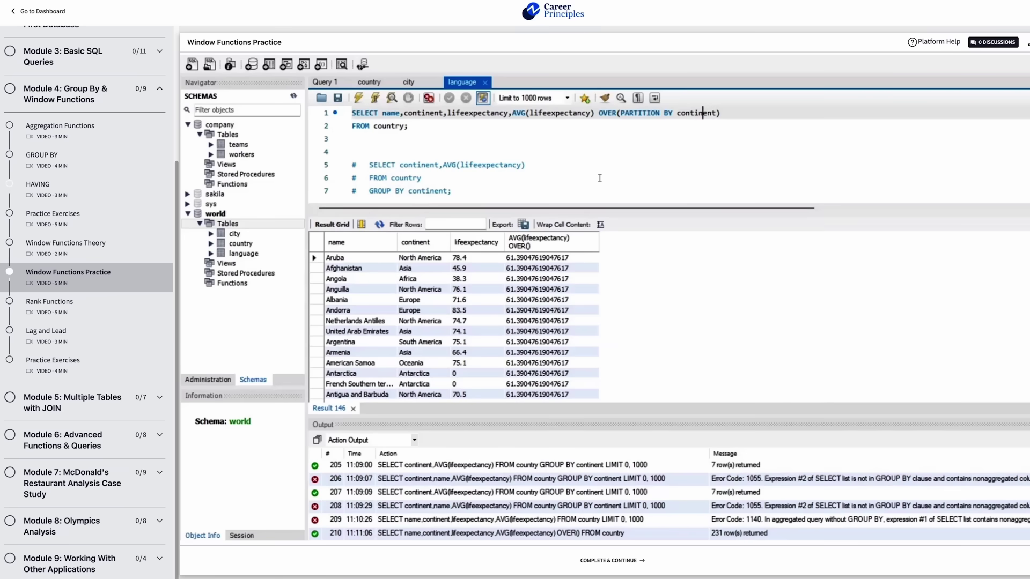
key(ctrl+Return)
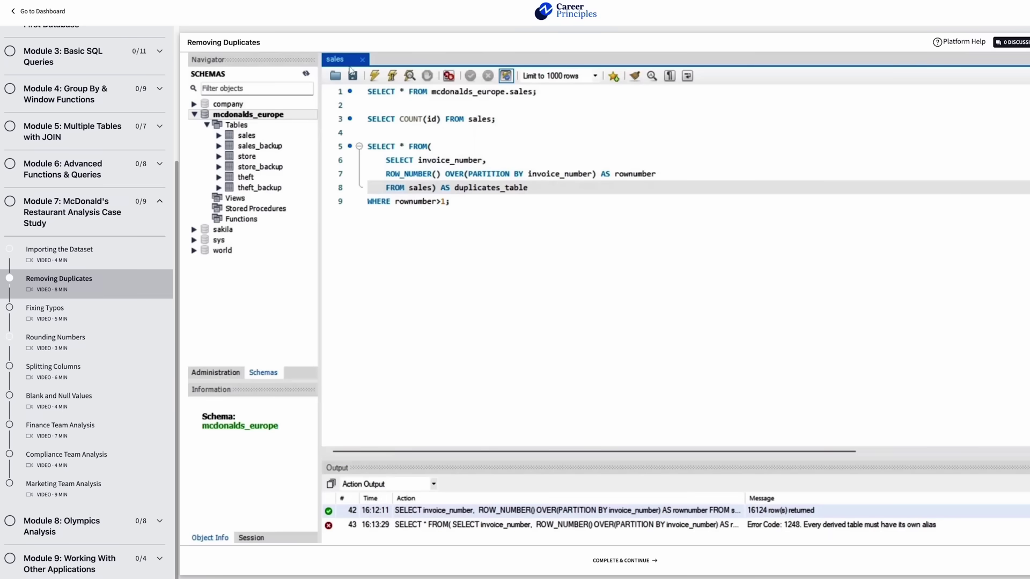
click(392, 76)
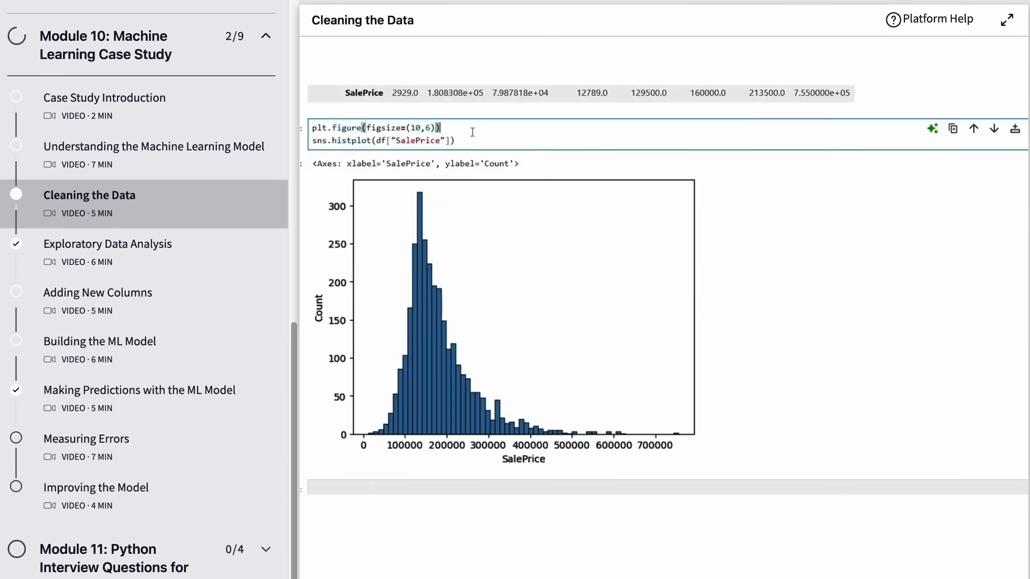
key(shift+Return)
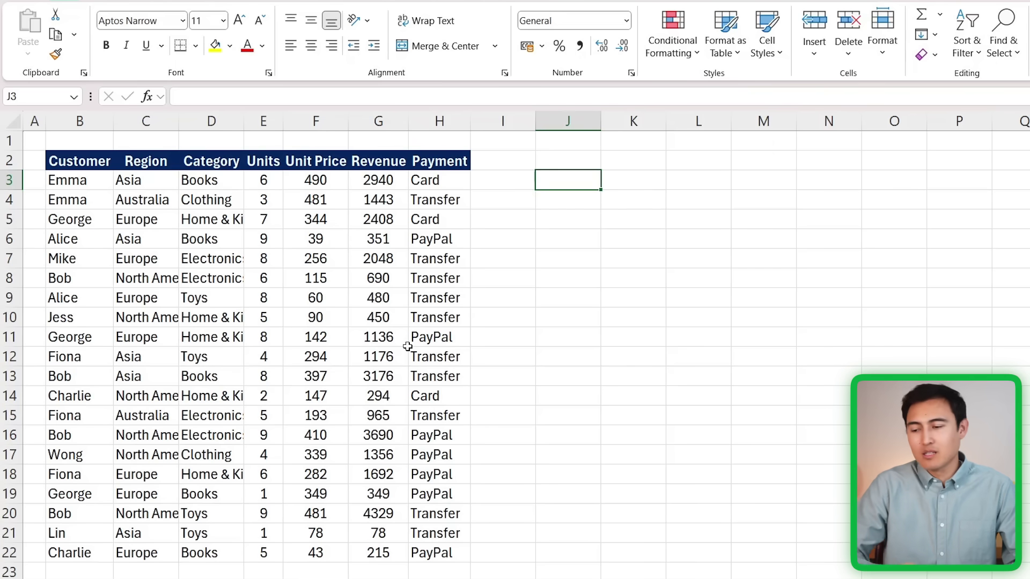
Start a PIVOTBY in J3 with Region C3:C22 as the row fields.
text(=pivot)
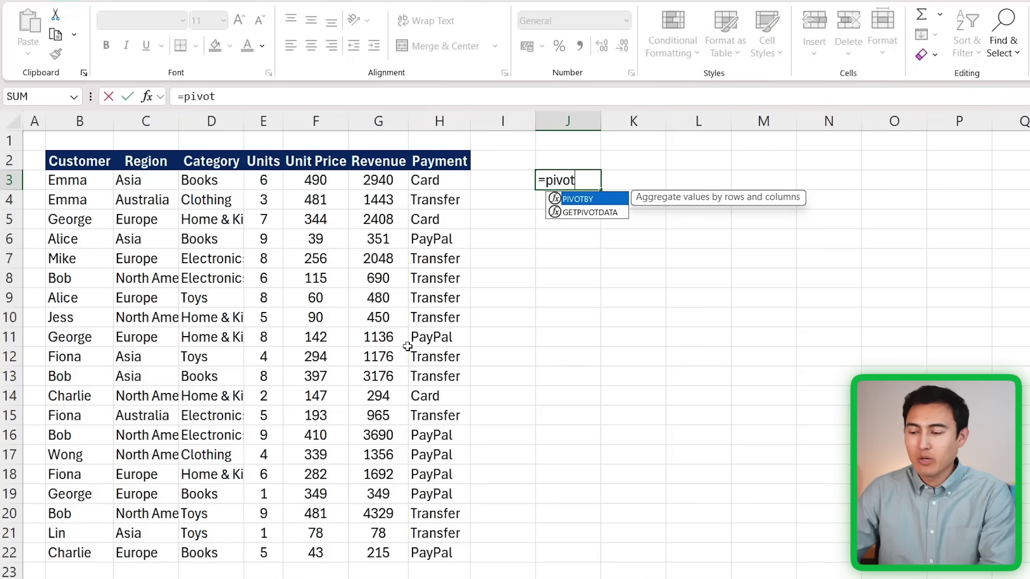
key(Tab)
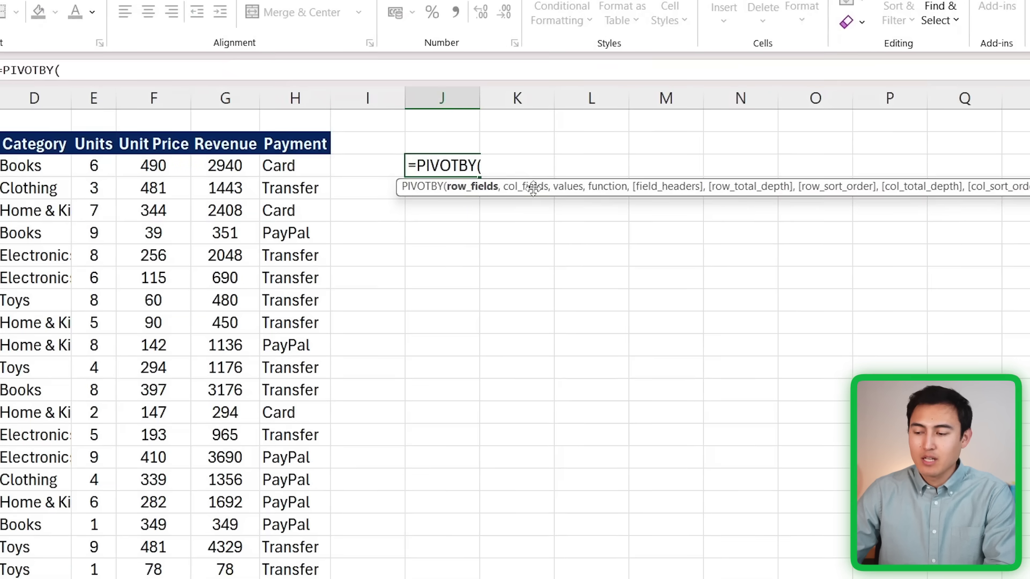
text(,)
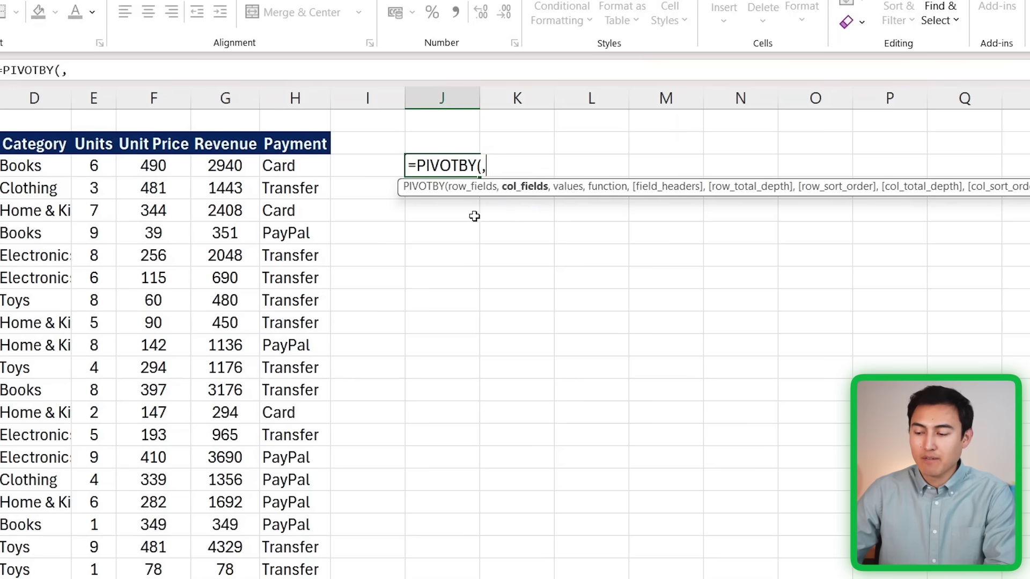
key(BackSpace)
click(69, 182)
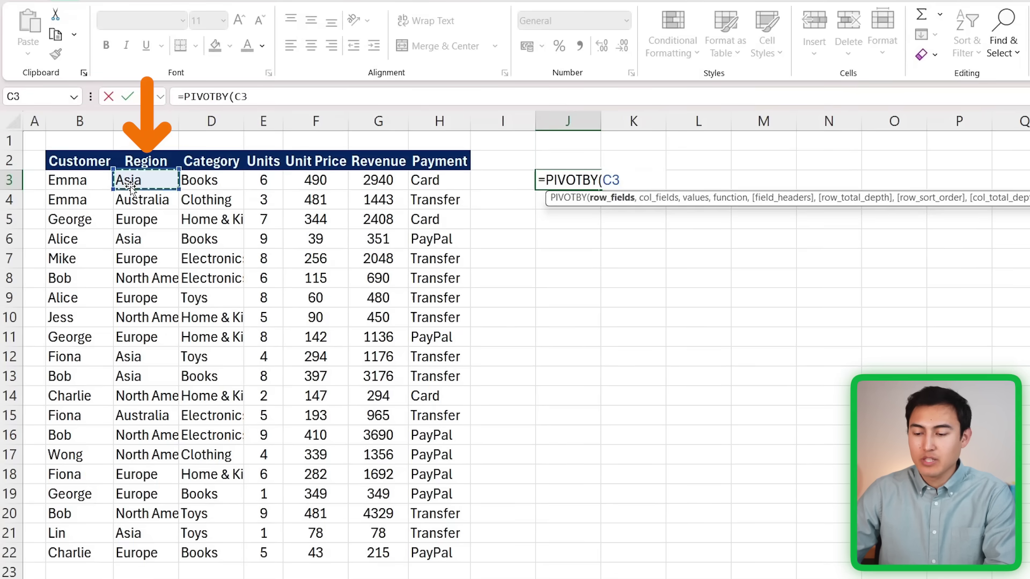
key(ctrl+shift+Down)
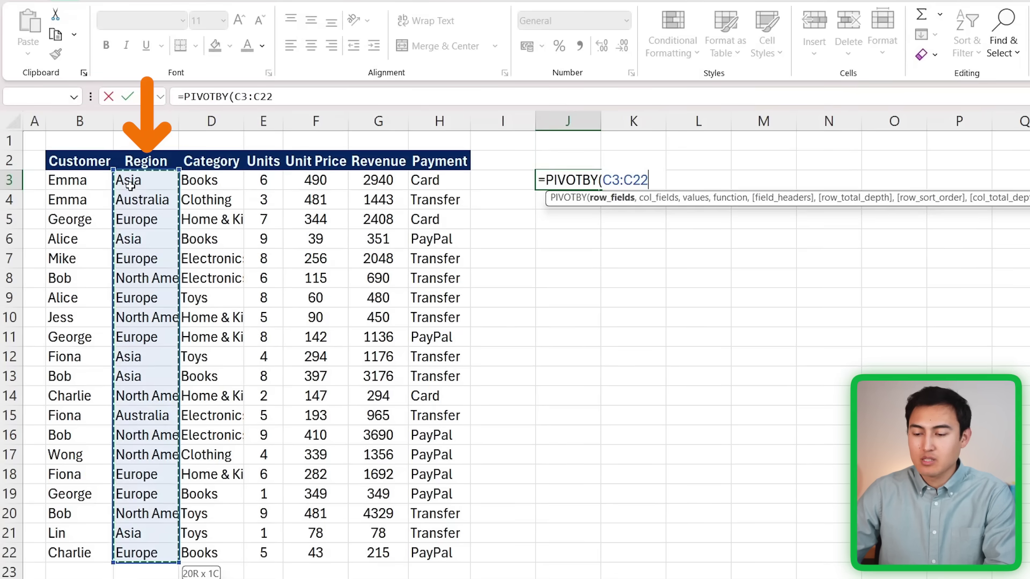
text(,)
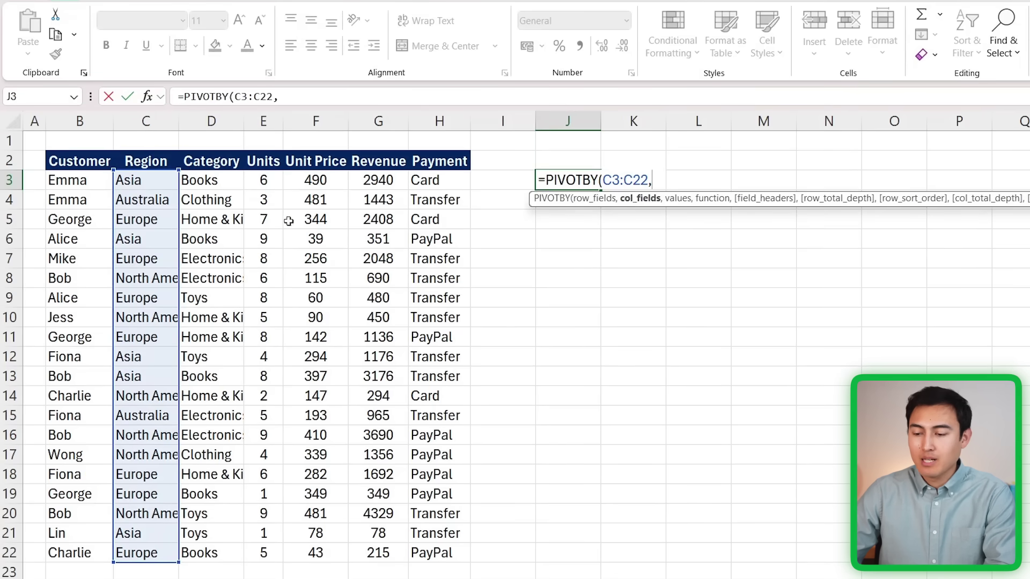
Add Payment H3:H22 as columns and Revenue G3:G22 summed with SUM, then commit.
click(453, 185)
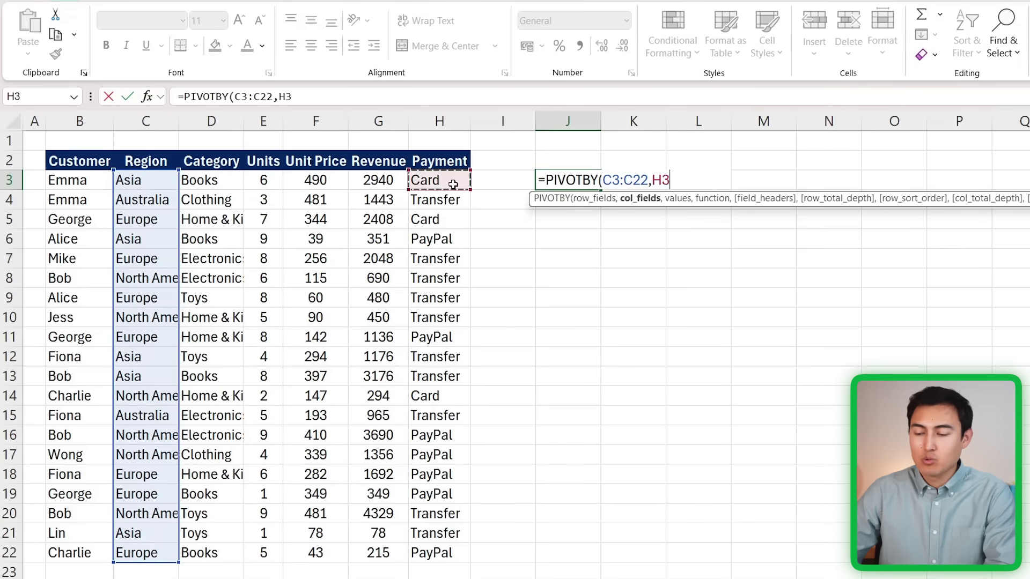
key(ctrl+shift+Down)
text(,)
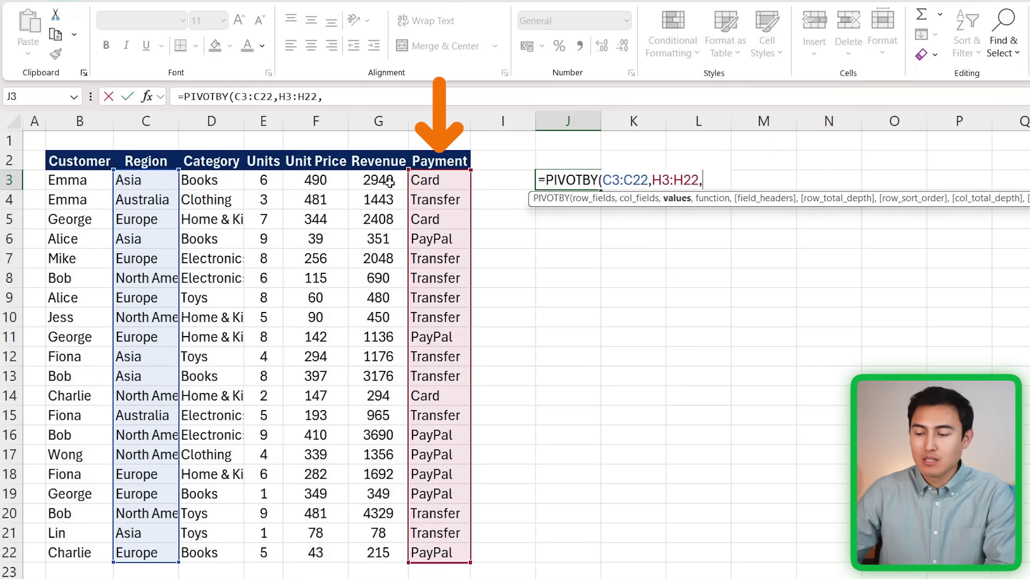
click(365, 174)
key(ctrl+shift+Down)
text(,s)
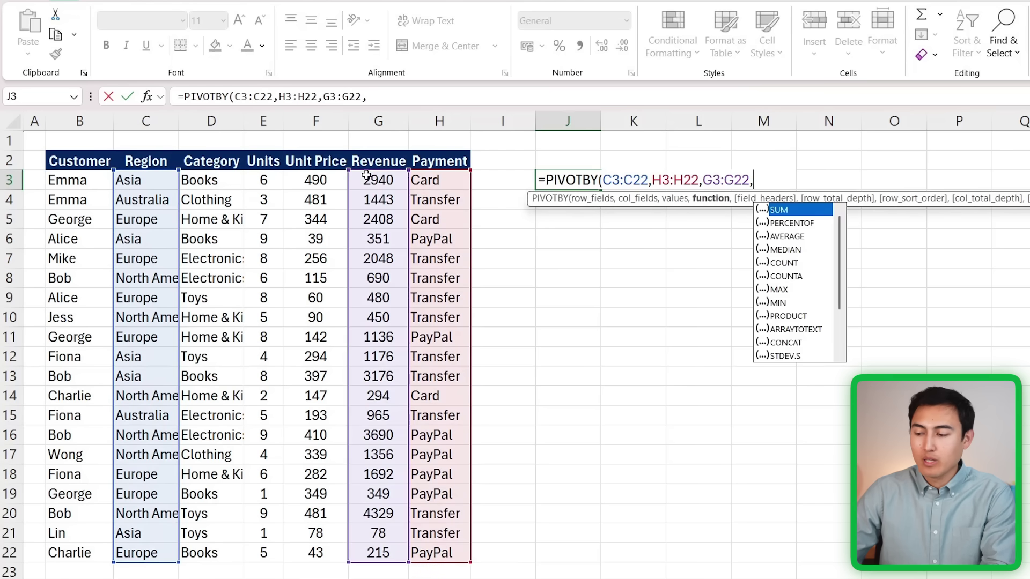
key(Tab)
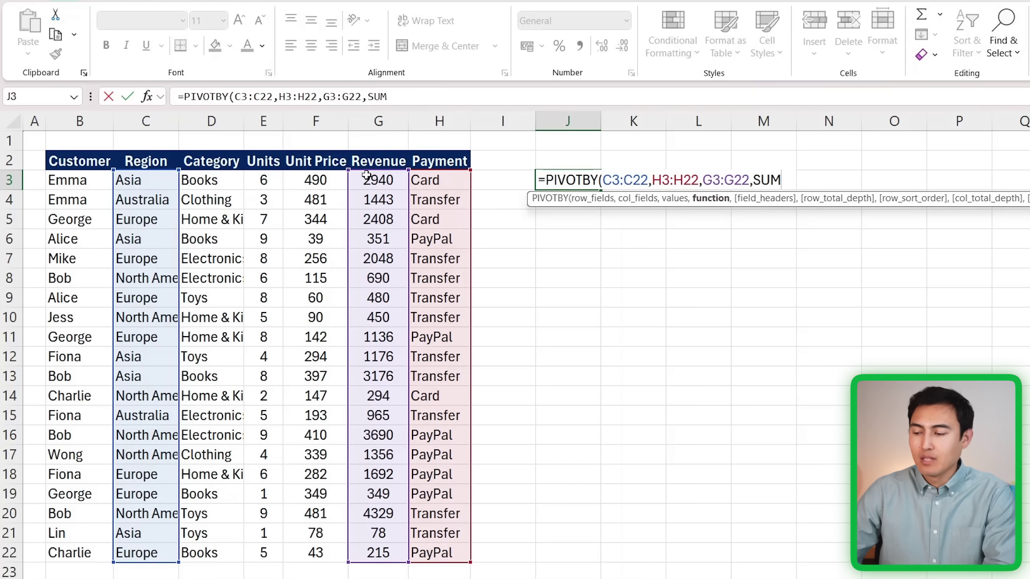
key(ctrl+Return)
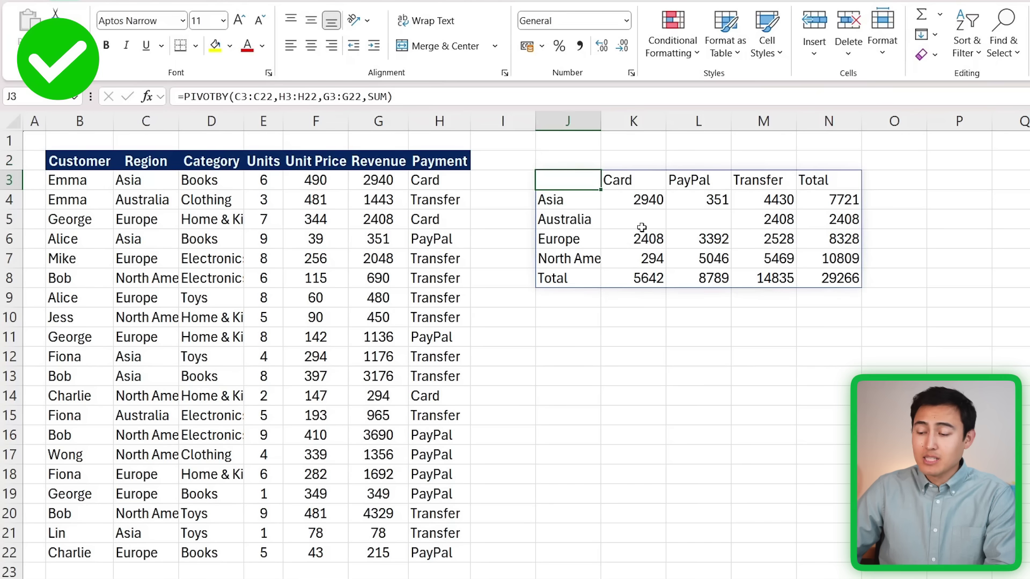
Select the pivot's region labels and payment headers, then reopen J3's PIVOTBY formula for review.
key(ctrl+shift+Down)
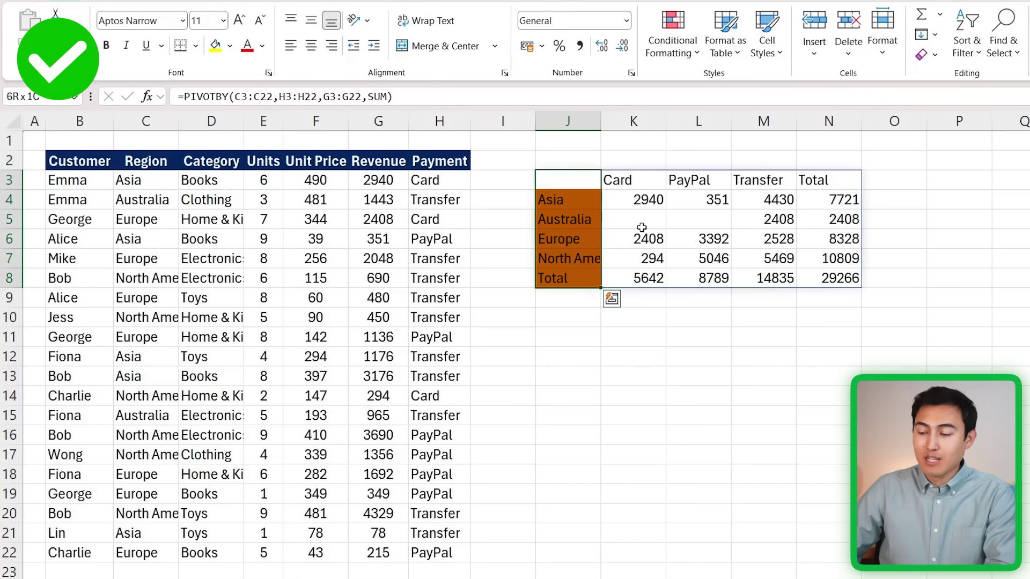
click(555, 173)
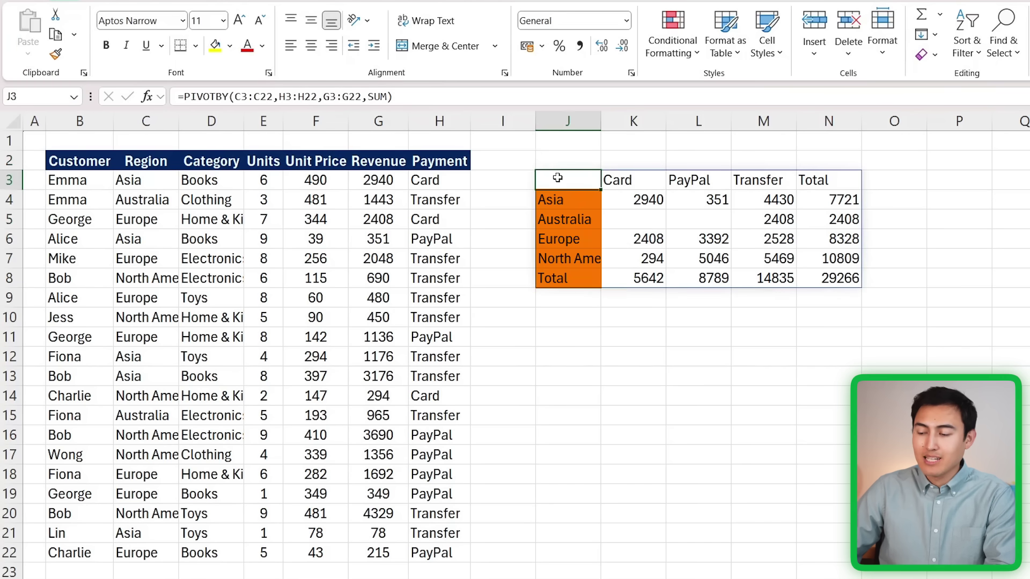
key(ctrl+shift+Right)
key(Down)
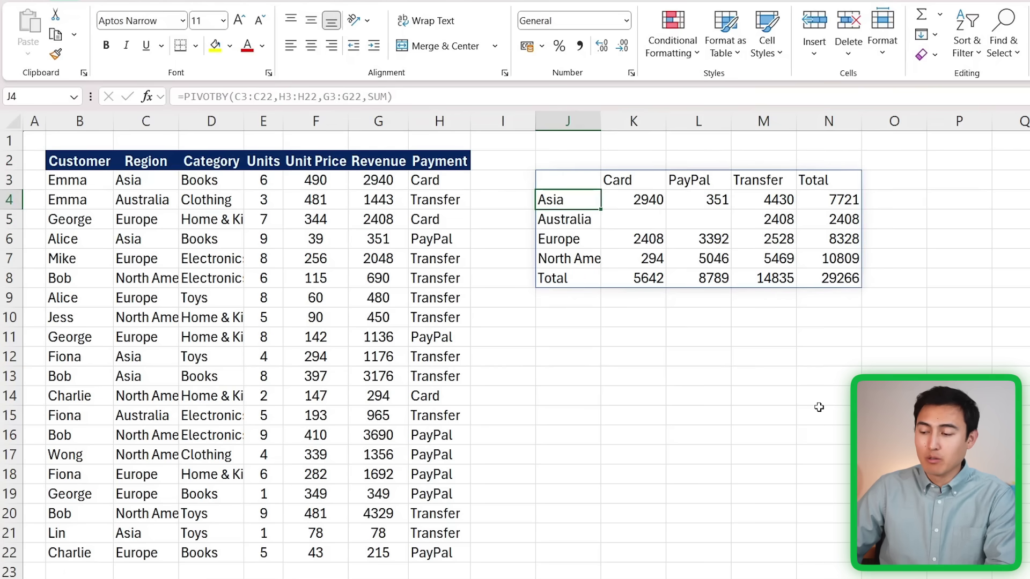
key(Up)
key(F2)
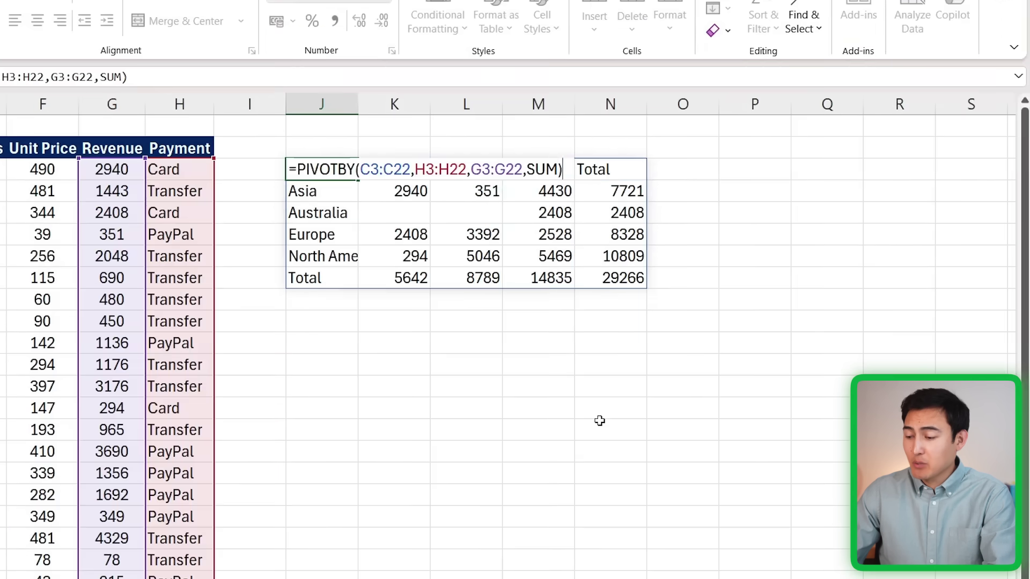
text(,)
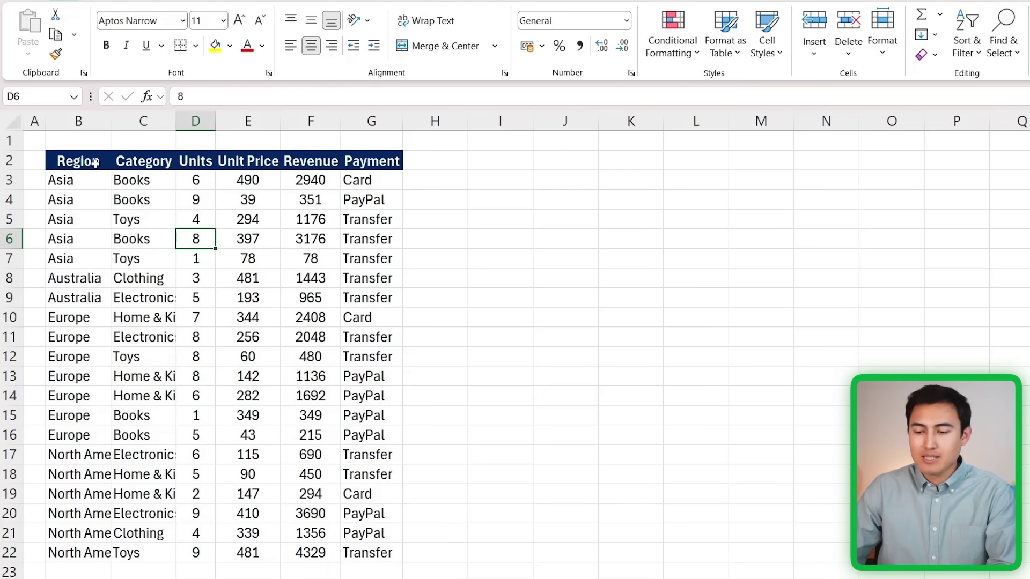
Enable header filters on the sales table and sort its rows A to Z by Region.
click(95, 162)
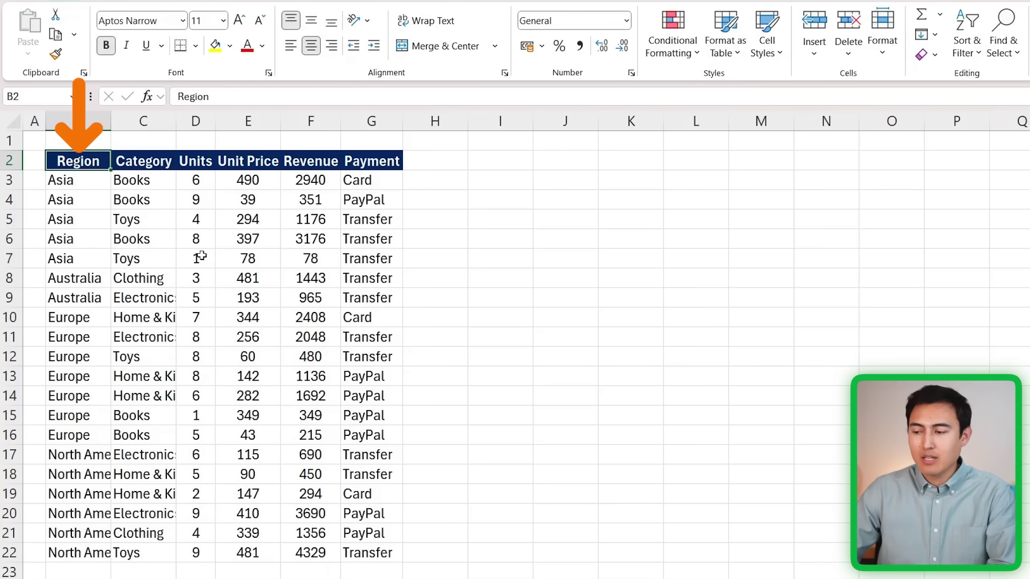
click(962, 41)
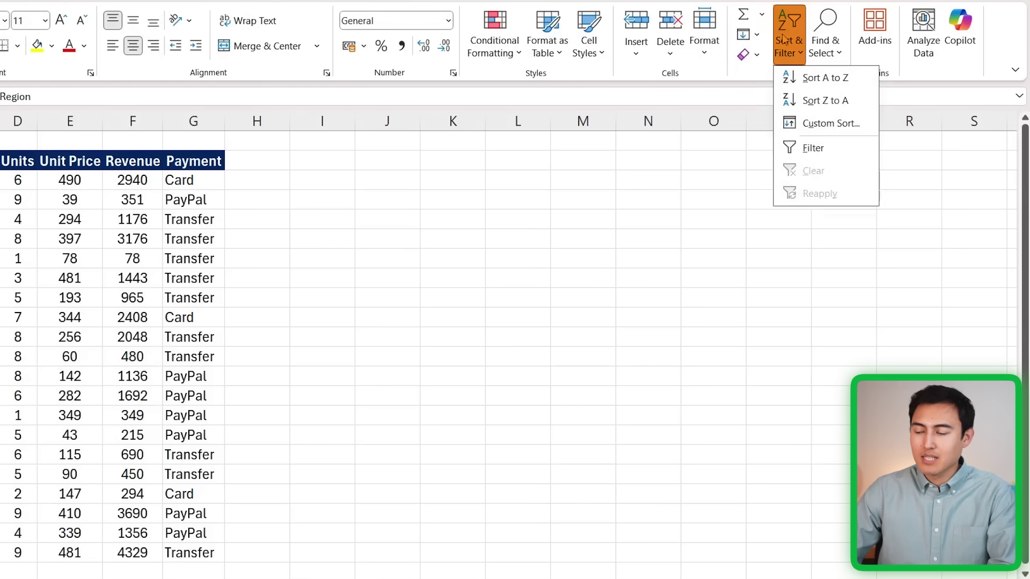
click(817, 148)
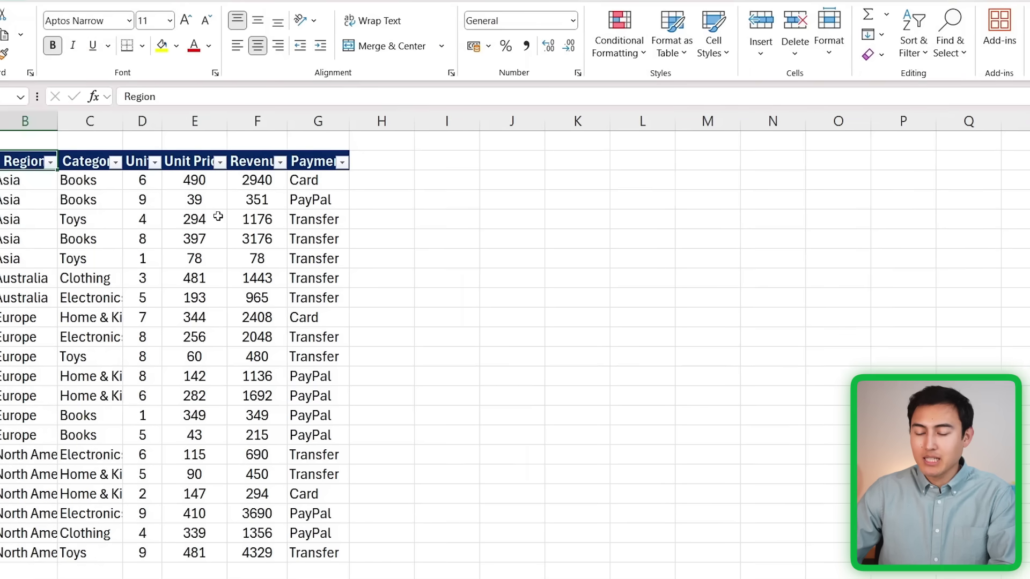
click(50, 161)
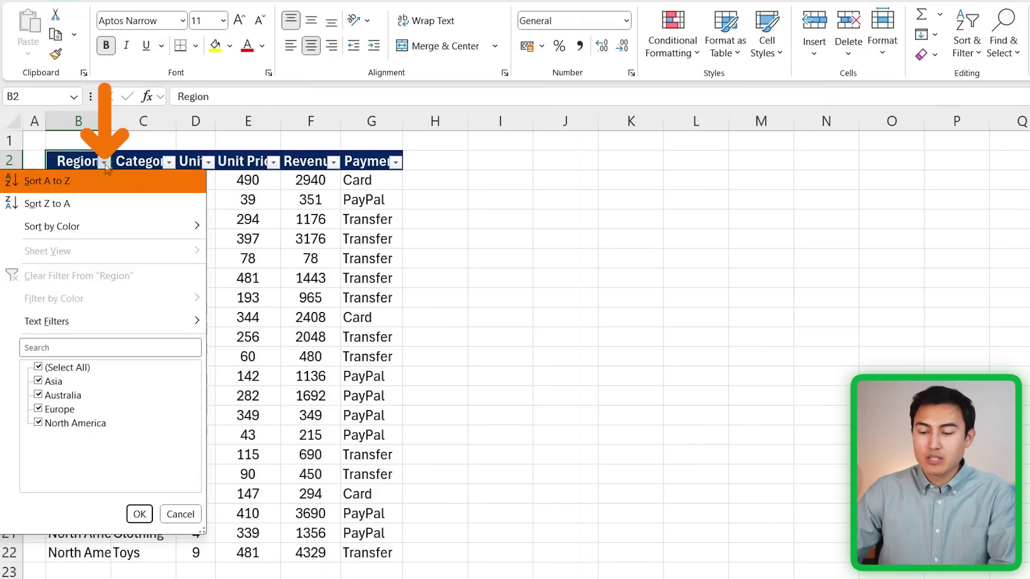
click(74, 191)
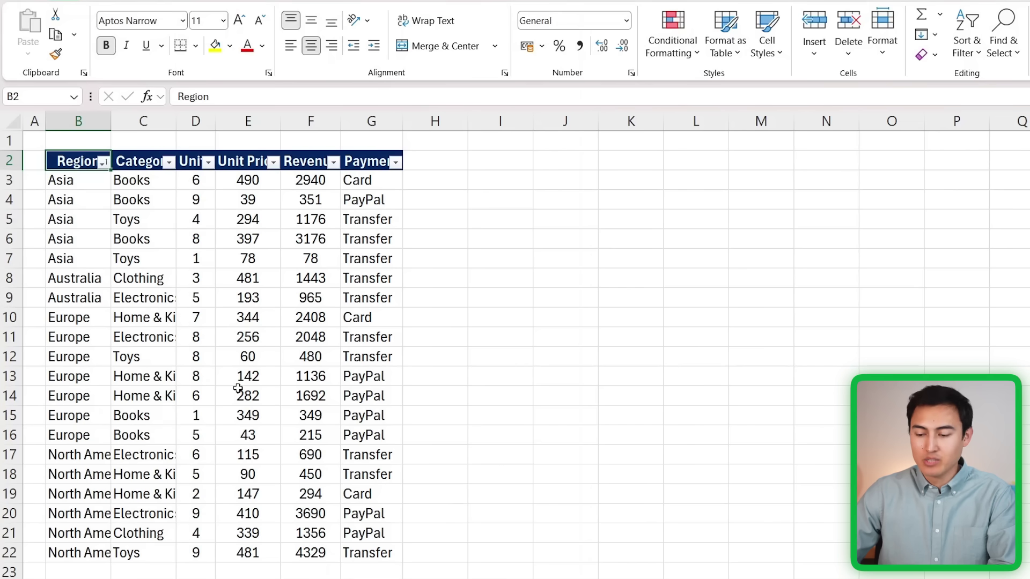
key(Down)
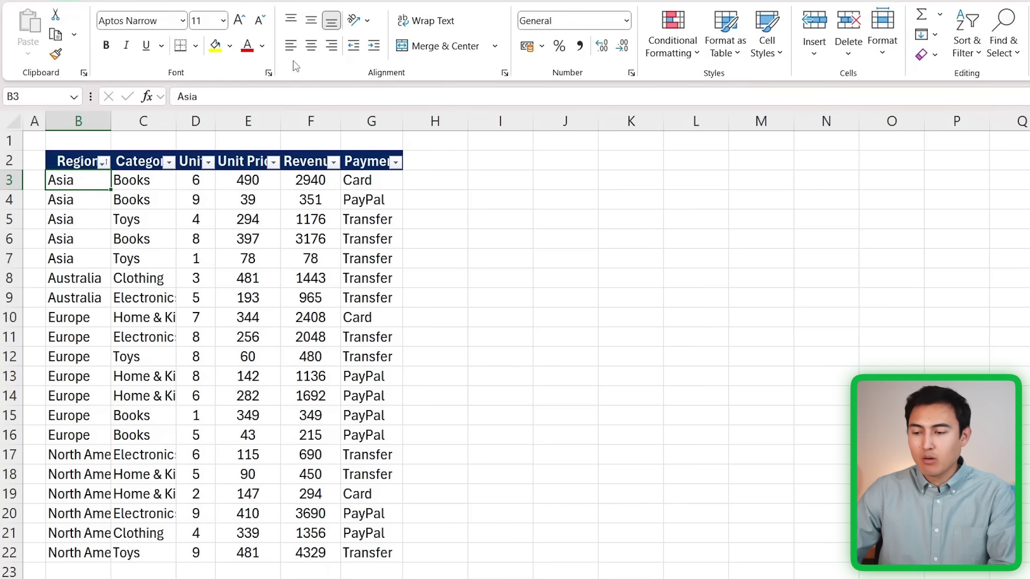
Insert Sum subtotals of Revenue only at each change in Region, giving Asia Total 7721.
click(320, 12)
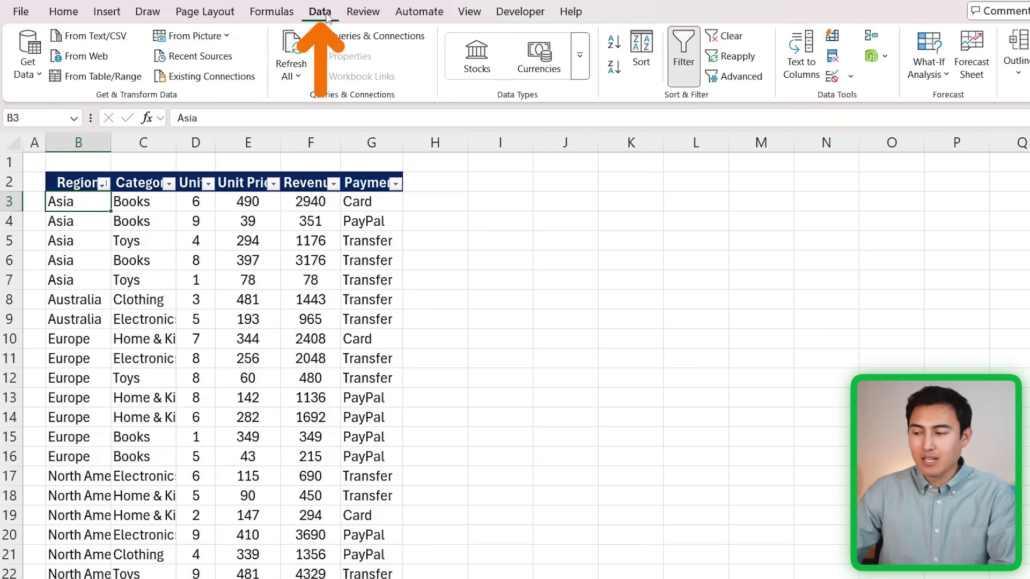
click(1007, 68)
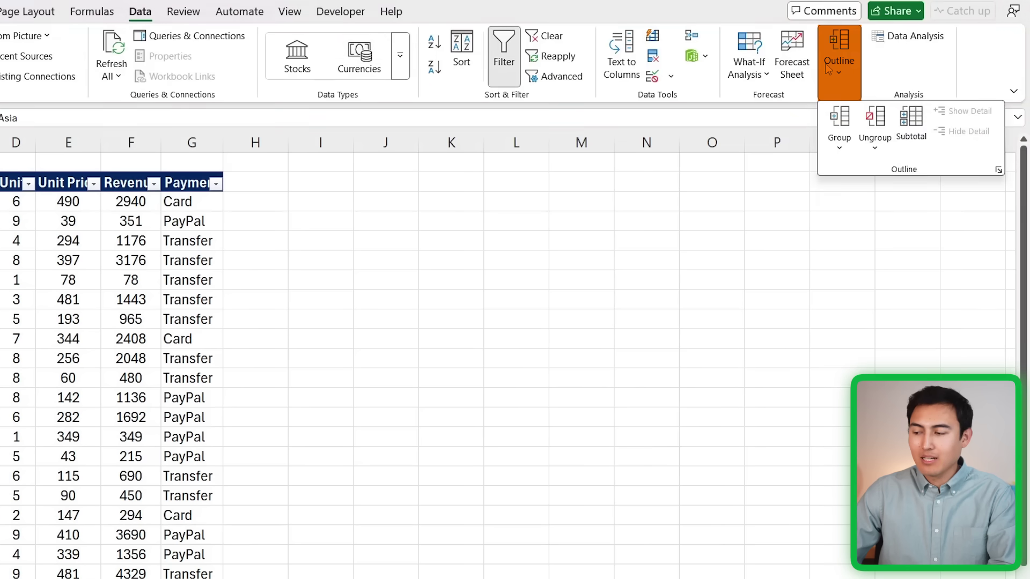
click(915, 138)
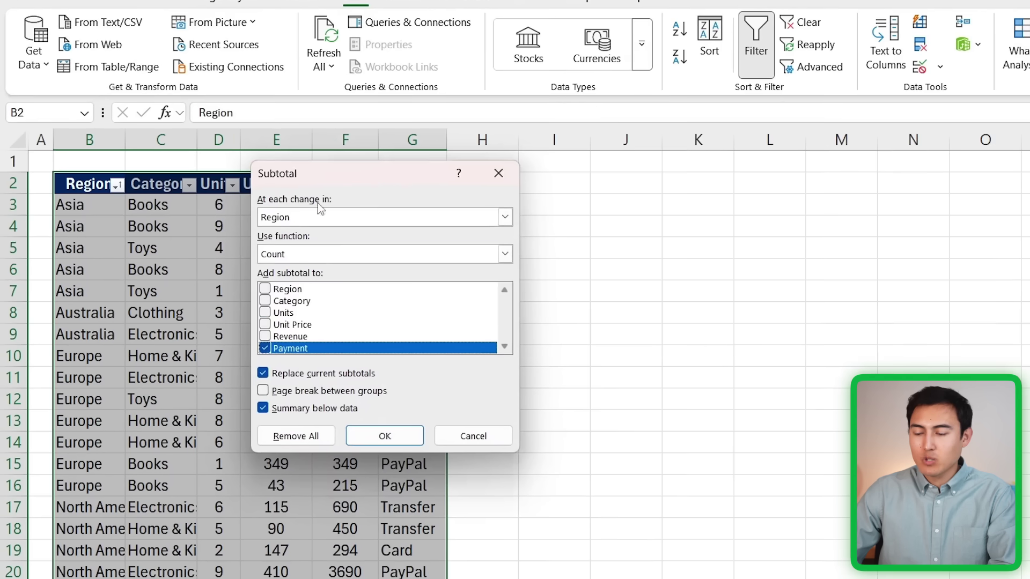
drag(365, 185, 257, 246)
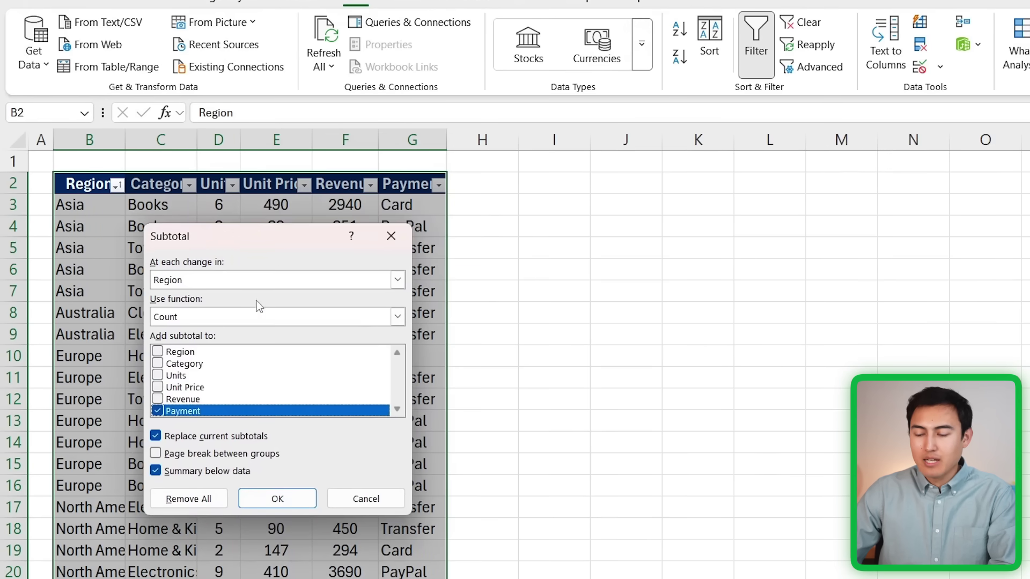
click(258, 321)
click(188, 333)
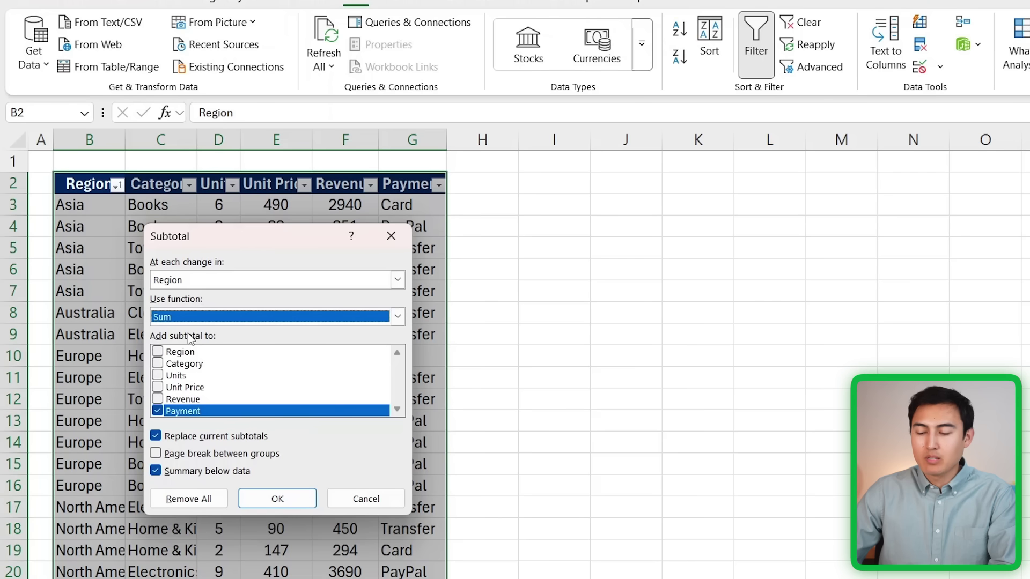
click(157, 411)
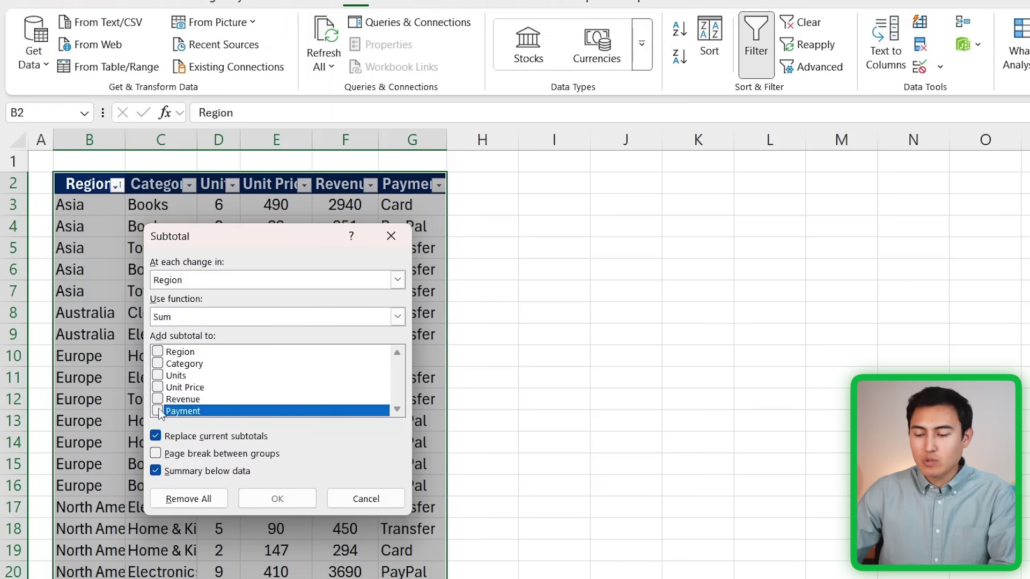
click(161, 399)
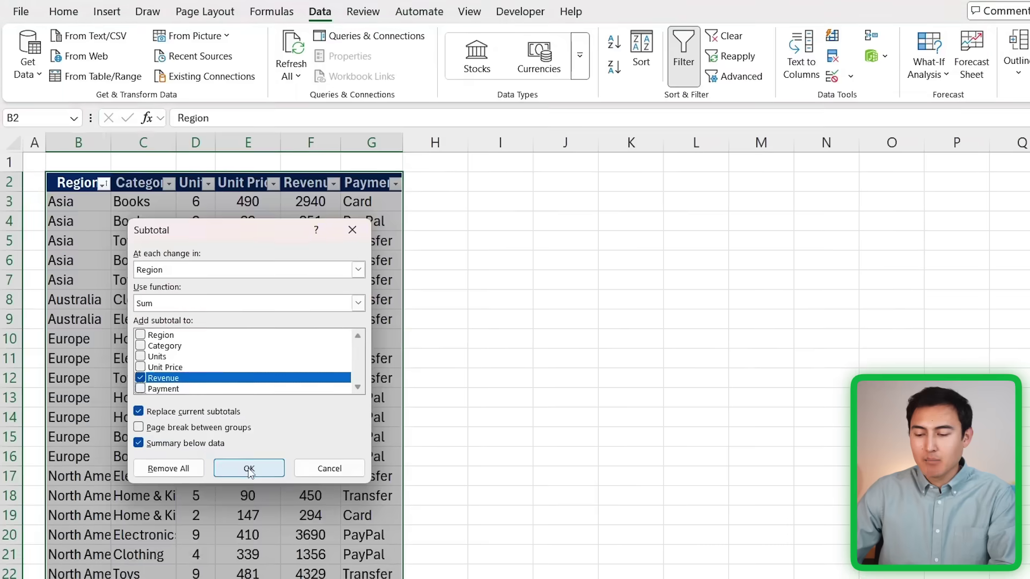
click(277, 499)
click(135, 305)
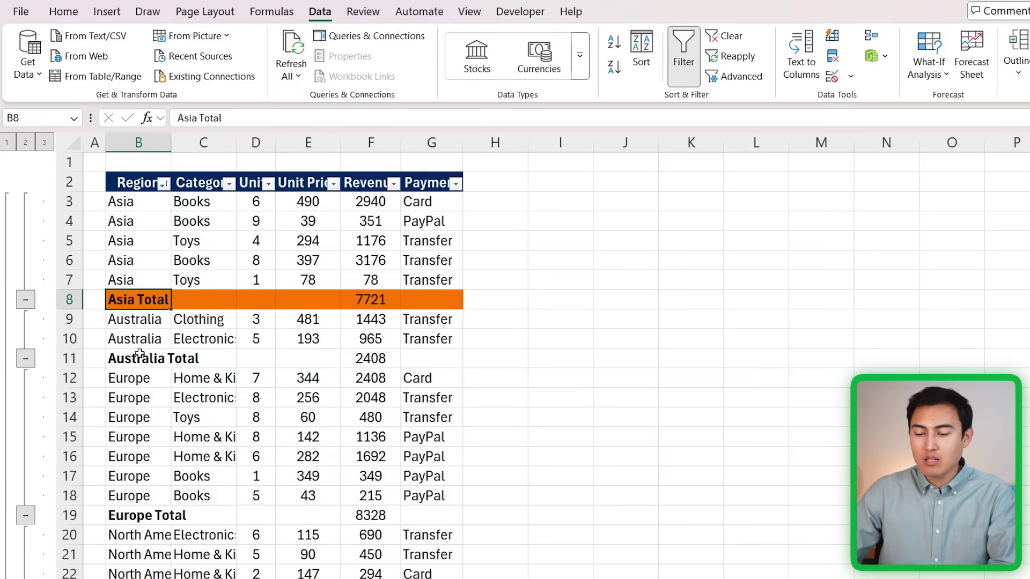
View outline levels 1, 2 and 3: grand total only, region subtotals, then all detail rows.
scroll(356, 491, down, 6)
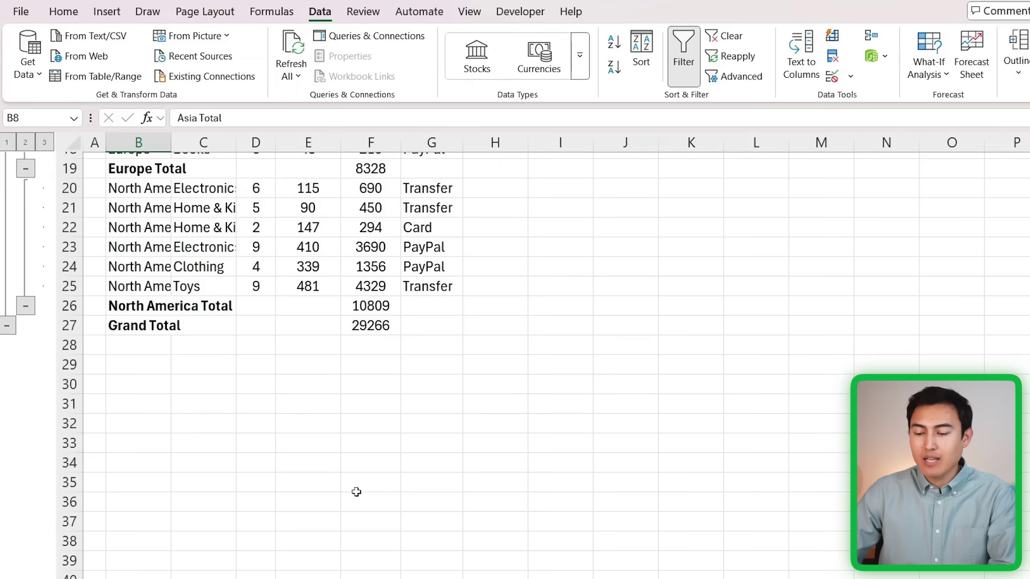
scroll(362, 358, up, 6)
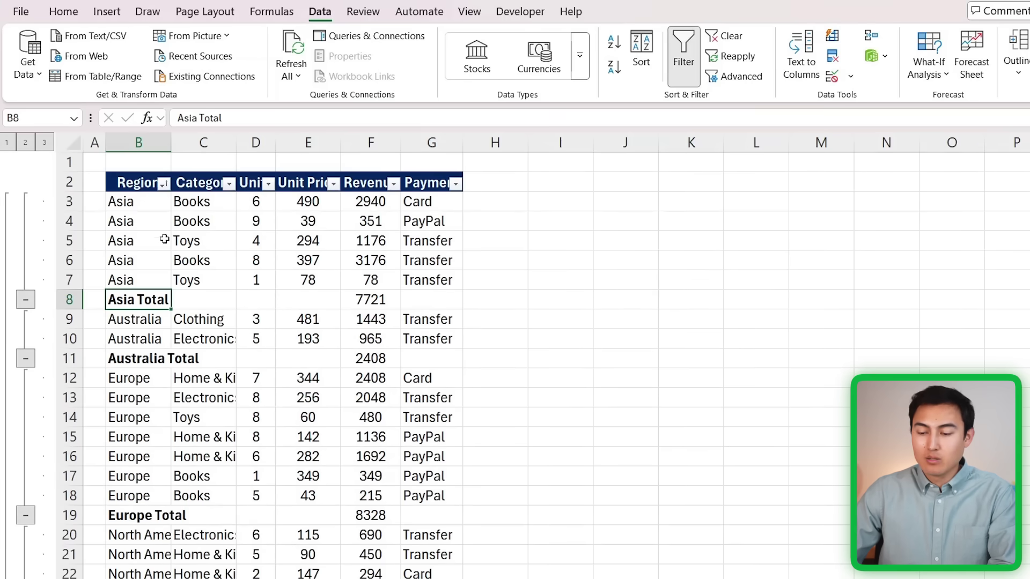
click(7, 143)
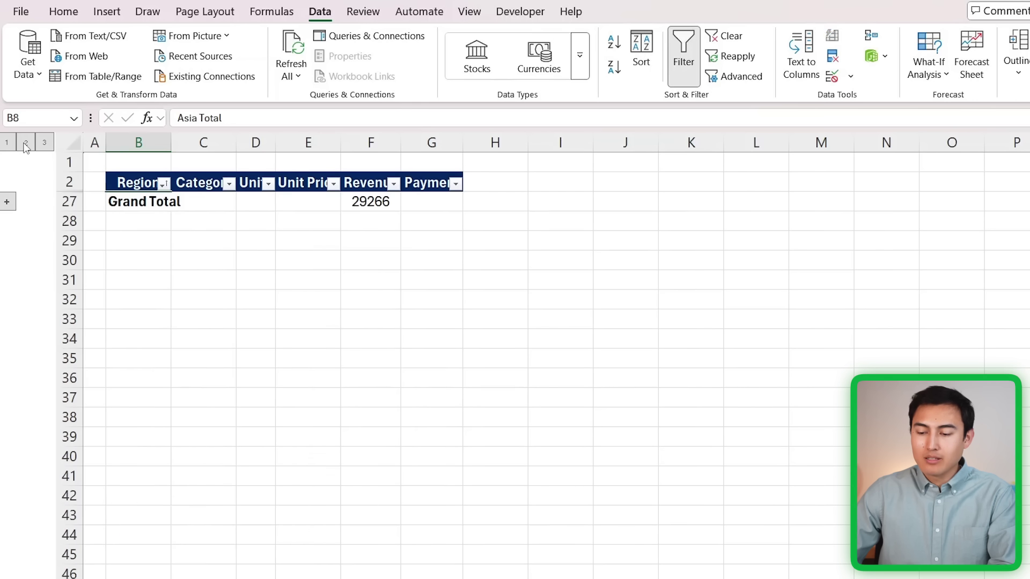
click(25, 143)
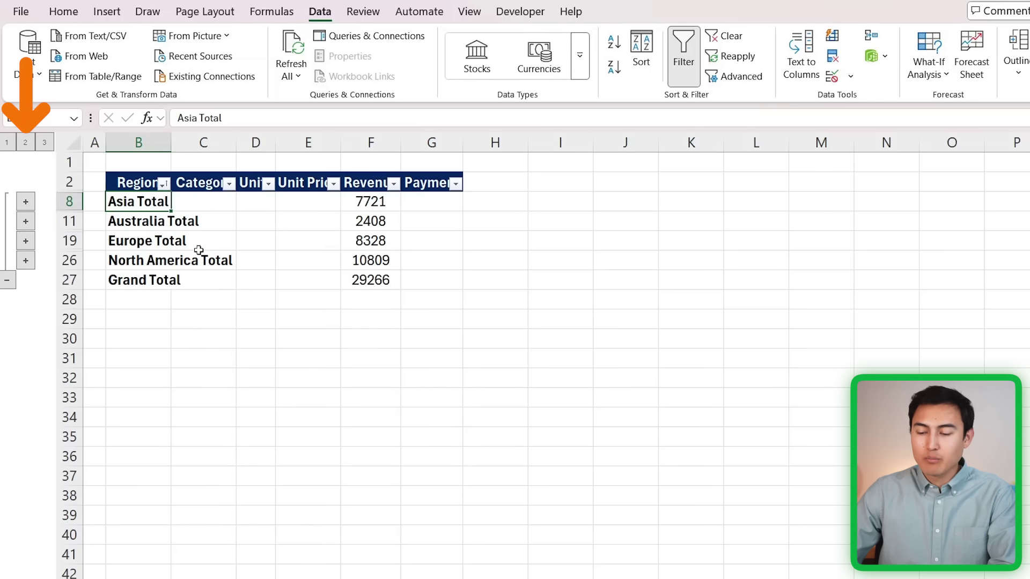
click(44, 142)
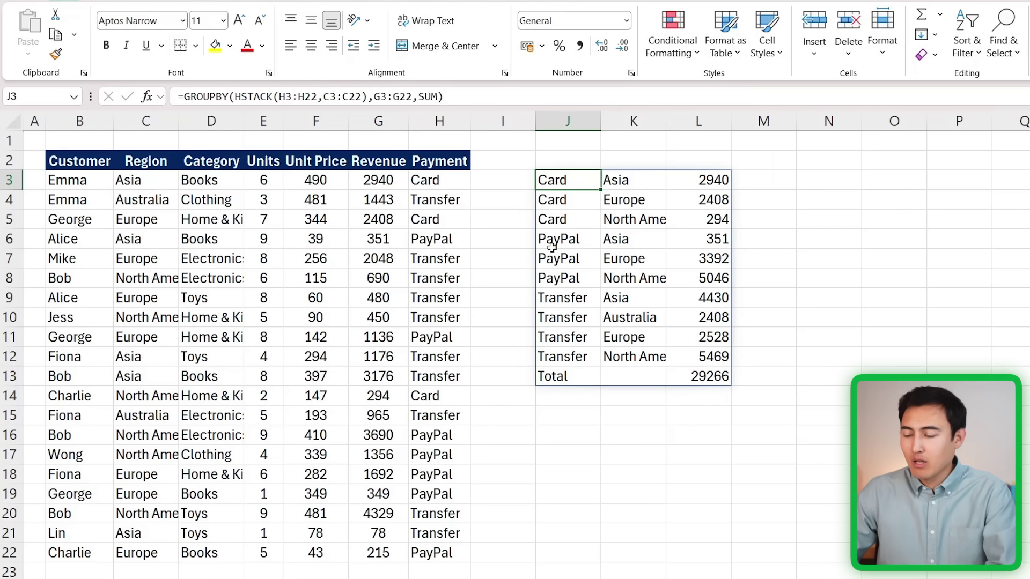
Add total depth 2 after SUM in J3's GROUPBY to show payment subtotals and grand total.
double_click(559, 181)
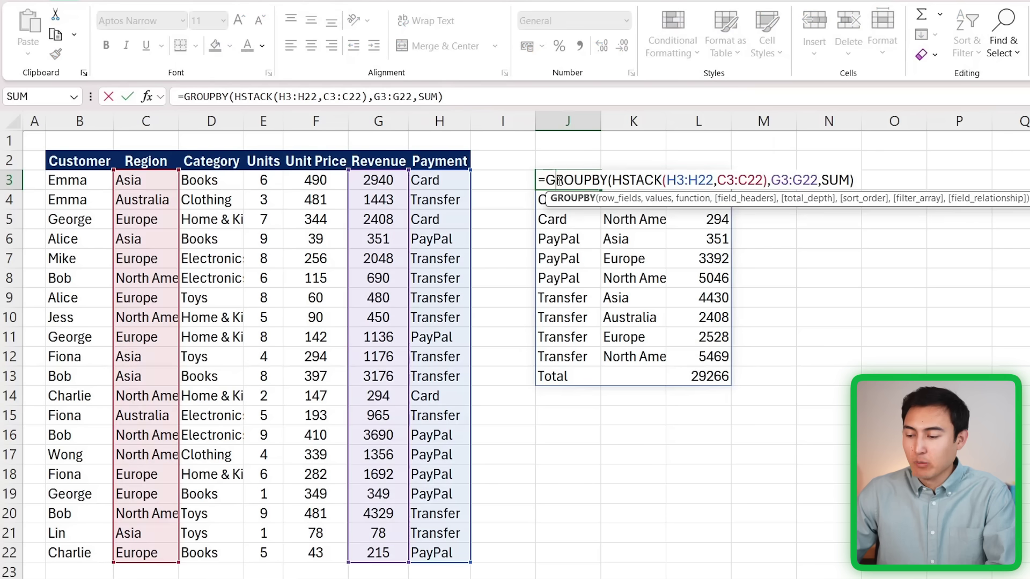
click(838, 180)
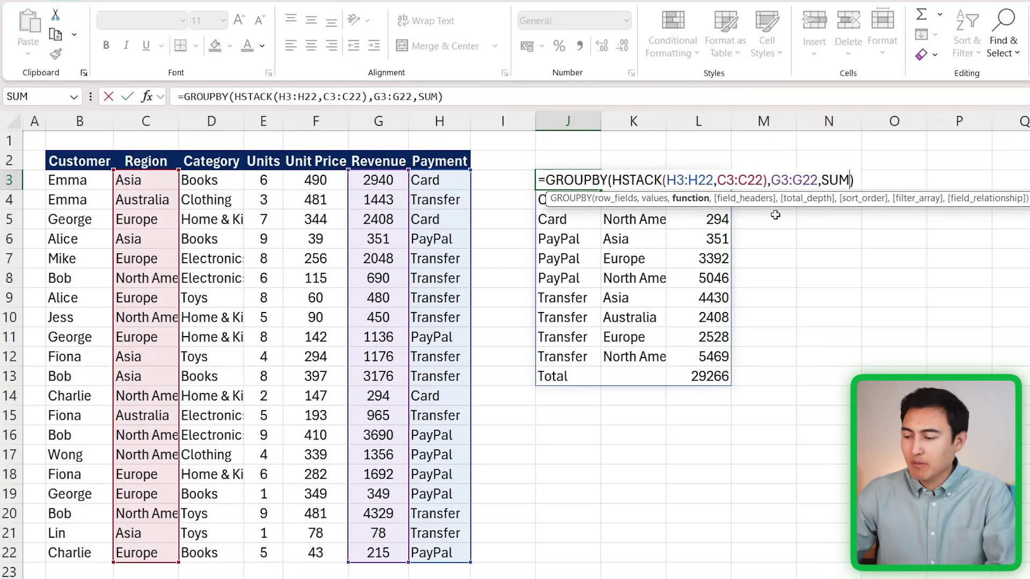
text(,,)
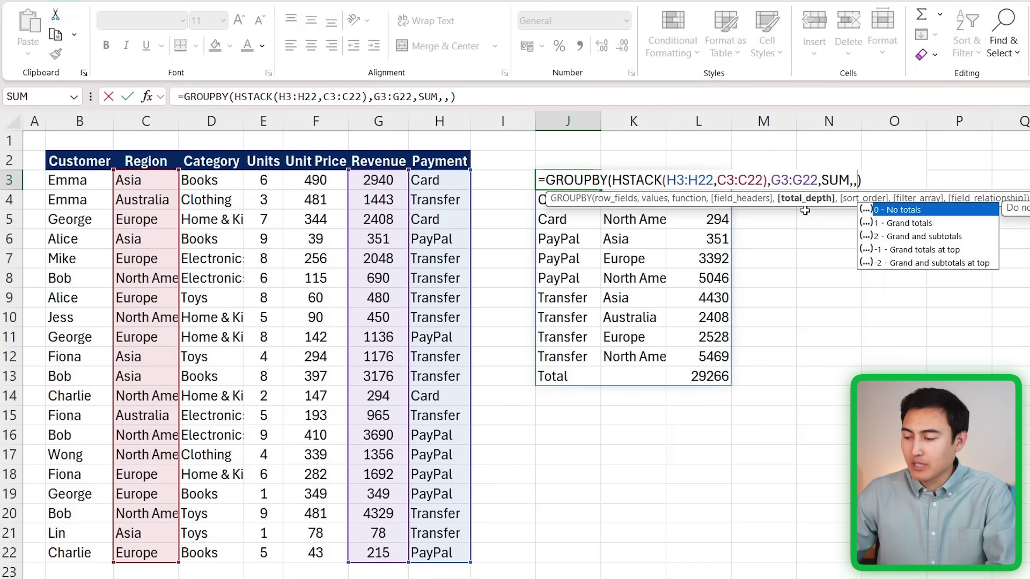
click(934, 237)
double_click(934, 237)
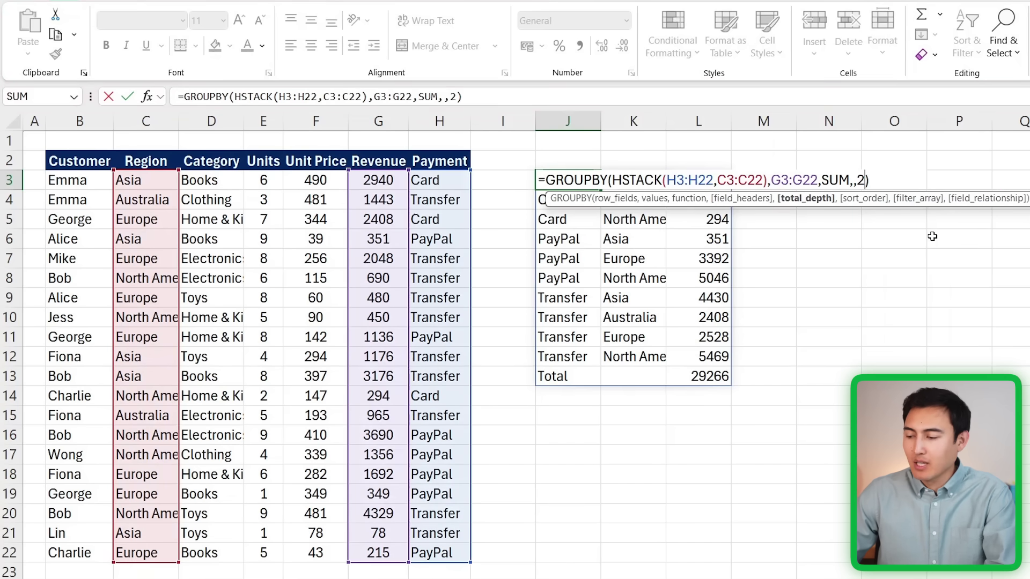
key(Return)
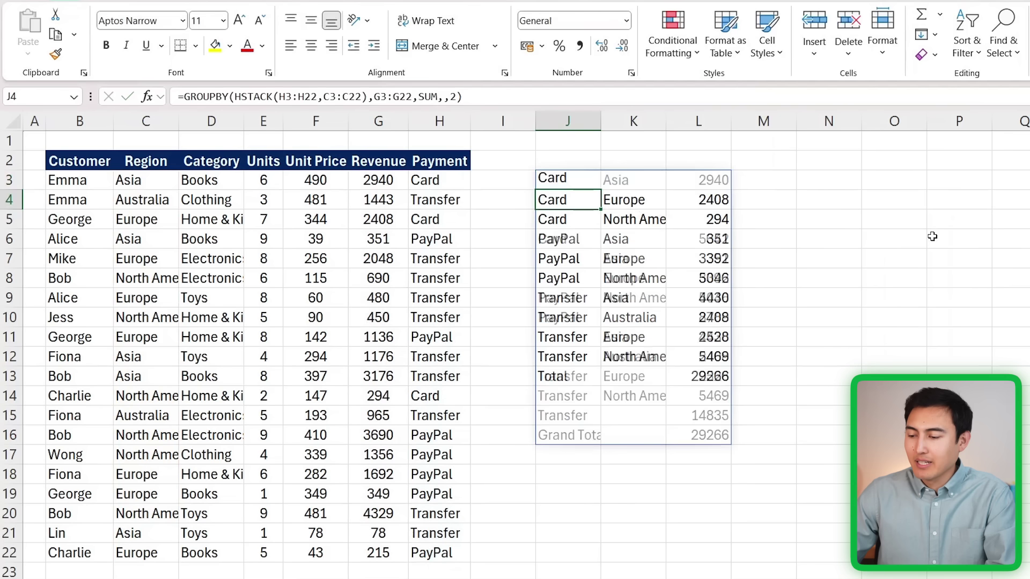
Move through the Card and PayPal subtotal rows of the summary.
key(Down)
key(Down)
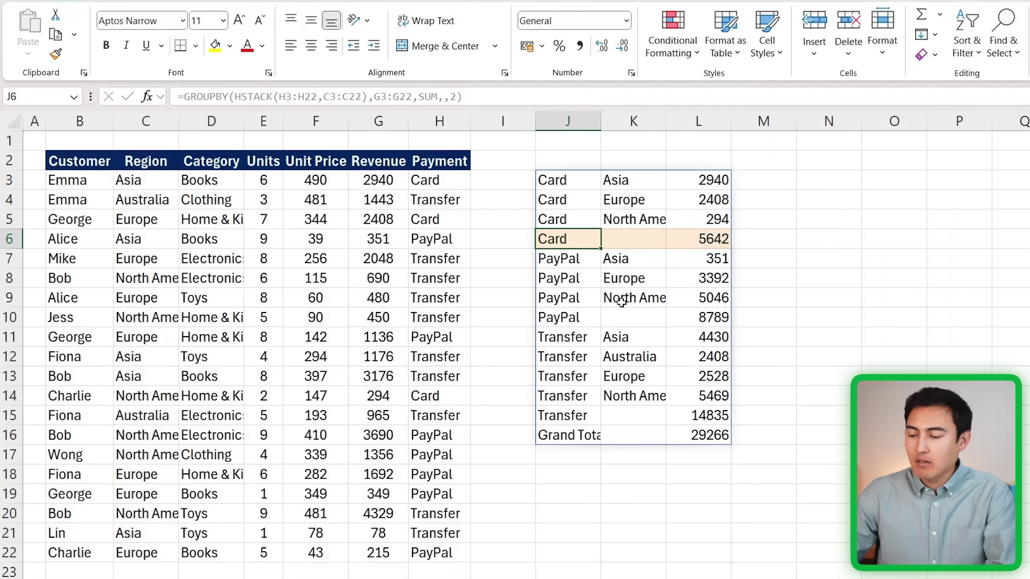
key(shift+Right)
key(shift+Right)
key(Down)
key(Down)
key(Down)
key(Down)
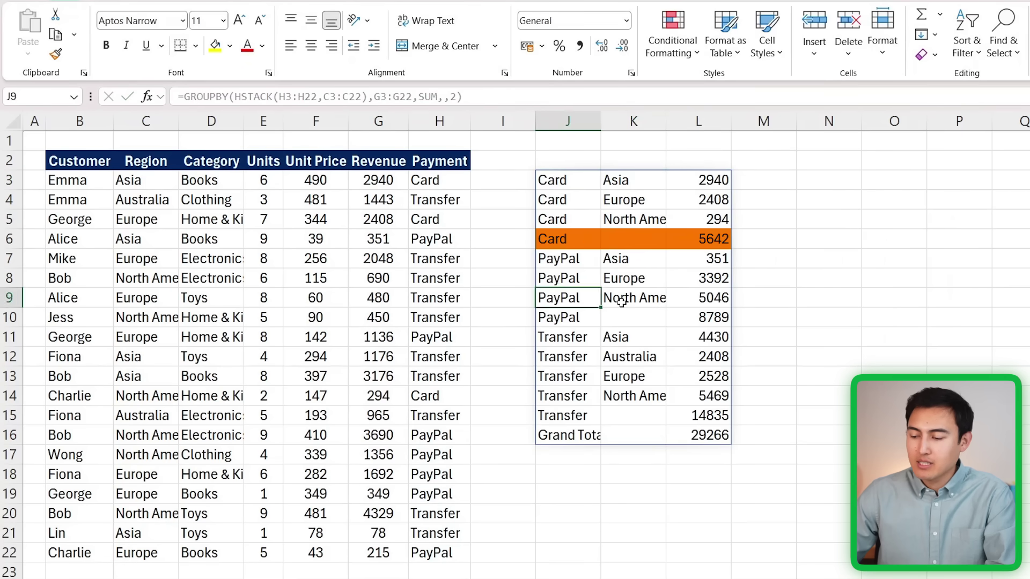